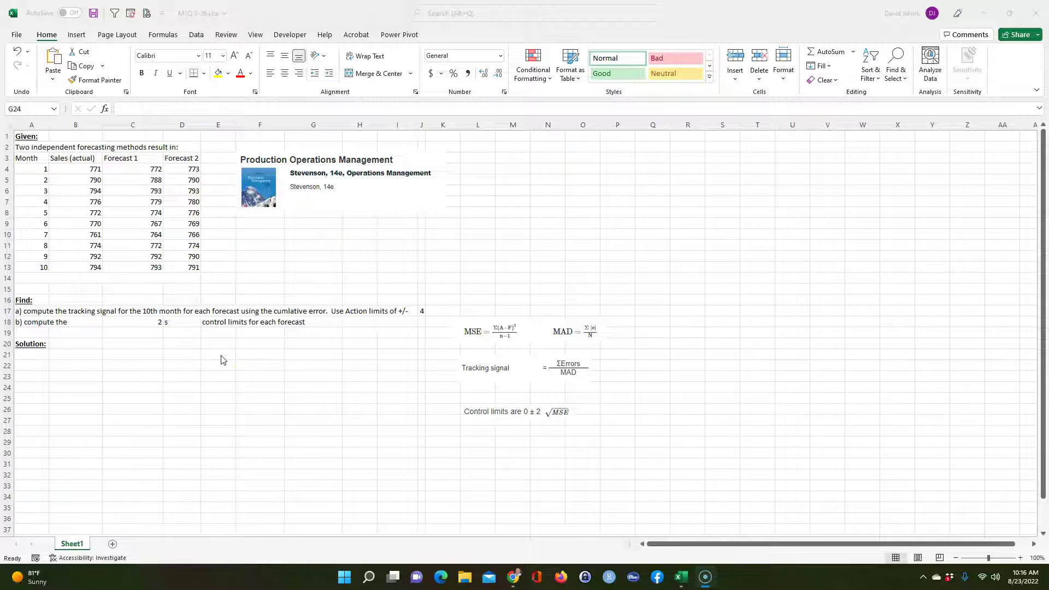
# Move the textbook picture off the data to the far right (columns V–Z) and zoom to 110%
pyautogui.click(339, 204)
pyautogui.moveTo(362, 196)
pyautogui.mouseDown()
pyautogui.moveTo(346, 225)
pyautogui.moveTo(354, 237)
pyautogui.moveTo(353, 202)
pyautogui.mouseUp()
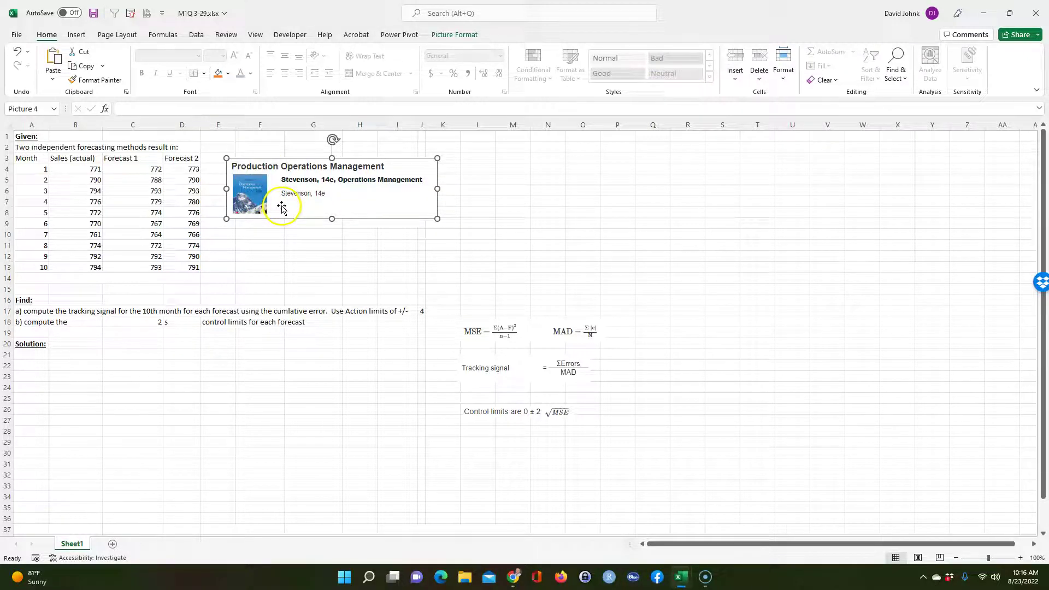
pyautogui.moveTo(281, 205); pyautogui.dragTo(866, 188)
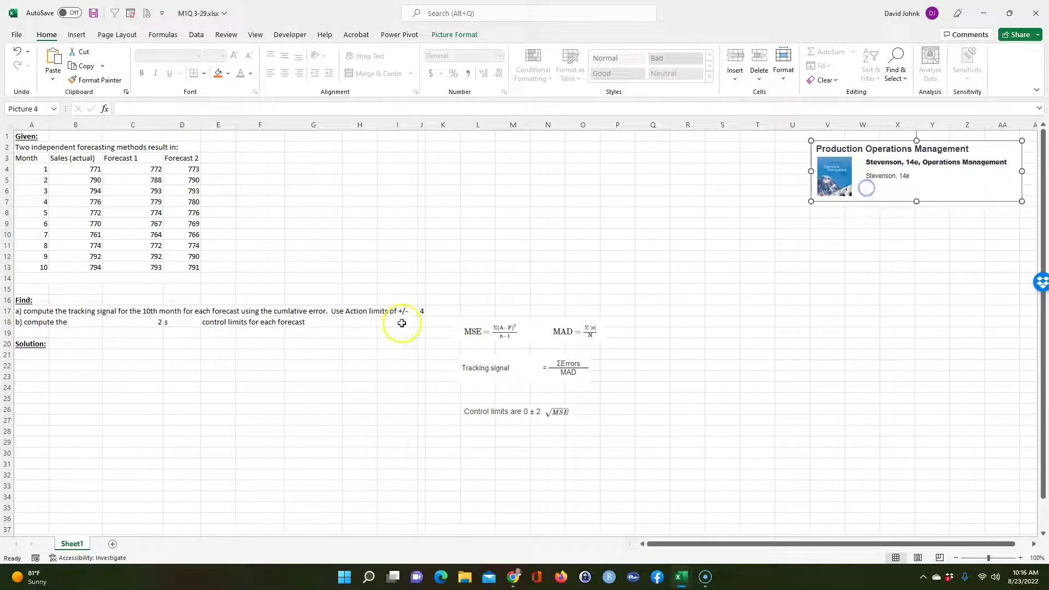
pyautogui.click(1021, 557)
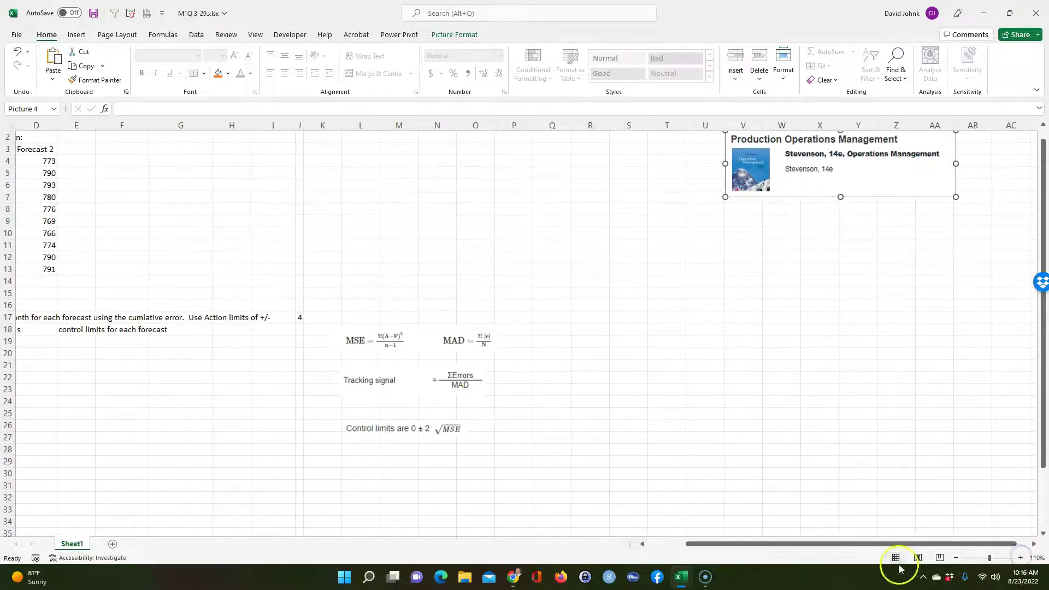
pyautogui.moveTo(738, 544); pyautogui.dragTo(569, 538)
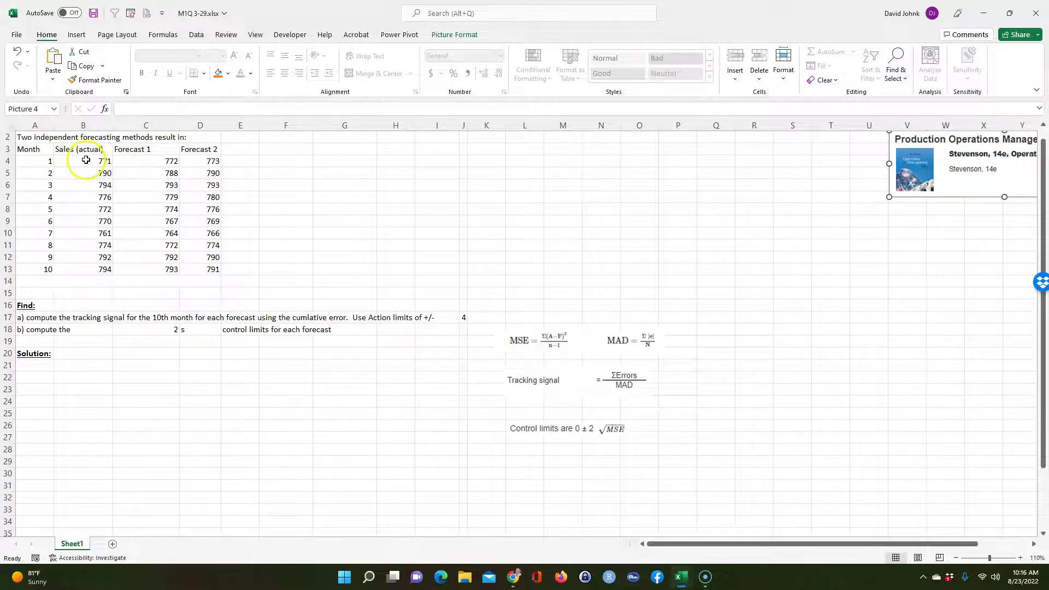
pyautogui.moveTo(86, 160); pyautogui.dragTo(89, 268)
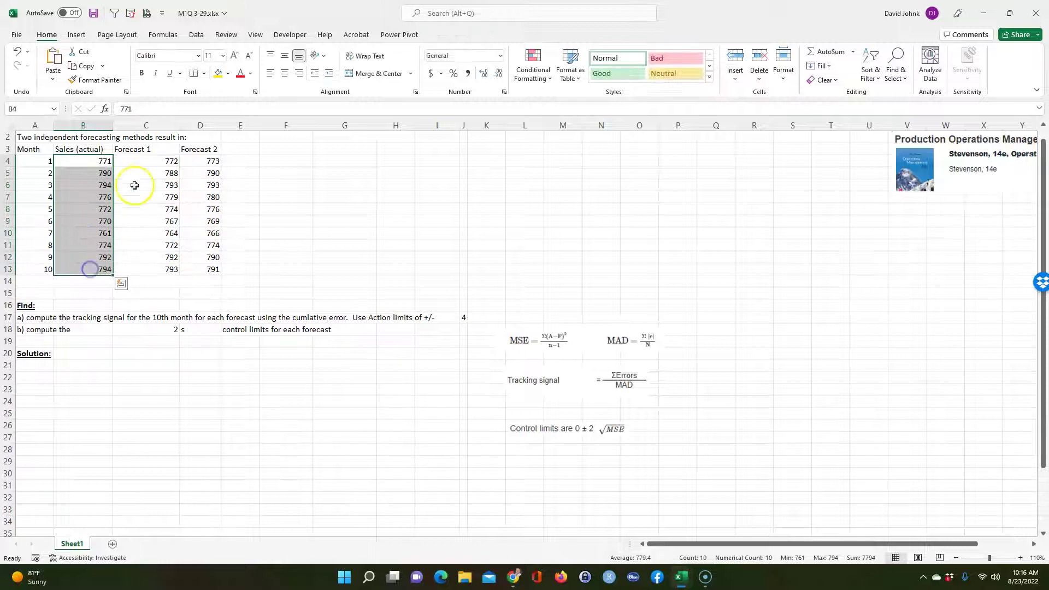
pyautogui.moveTo(155, 161); pyautogui.dragTo(158, 270)
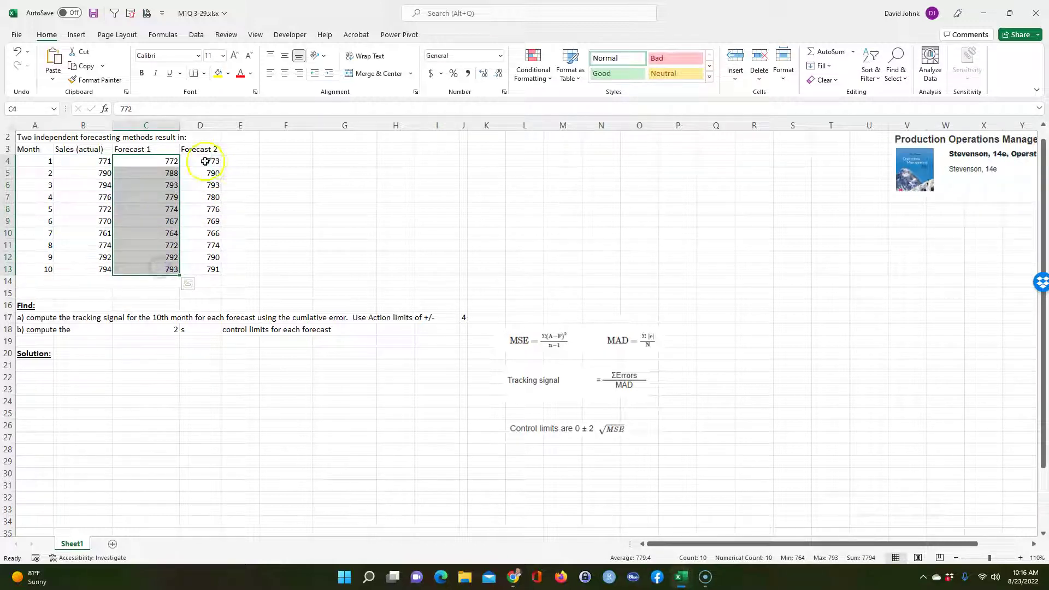
pyautogui.moveTo(205, 161); pyautogui.dragTo(206, 269)
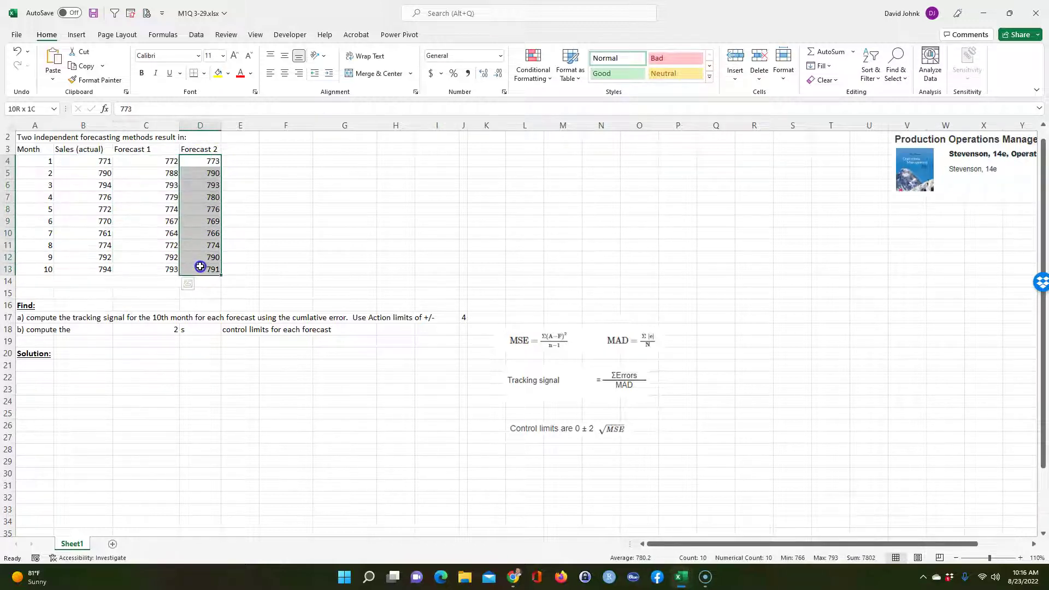
pyautogui.click(33, 317)
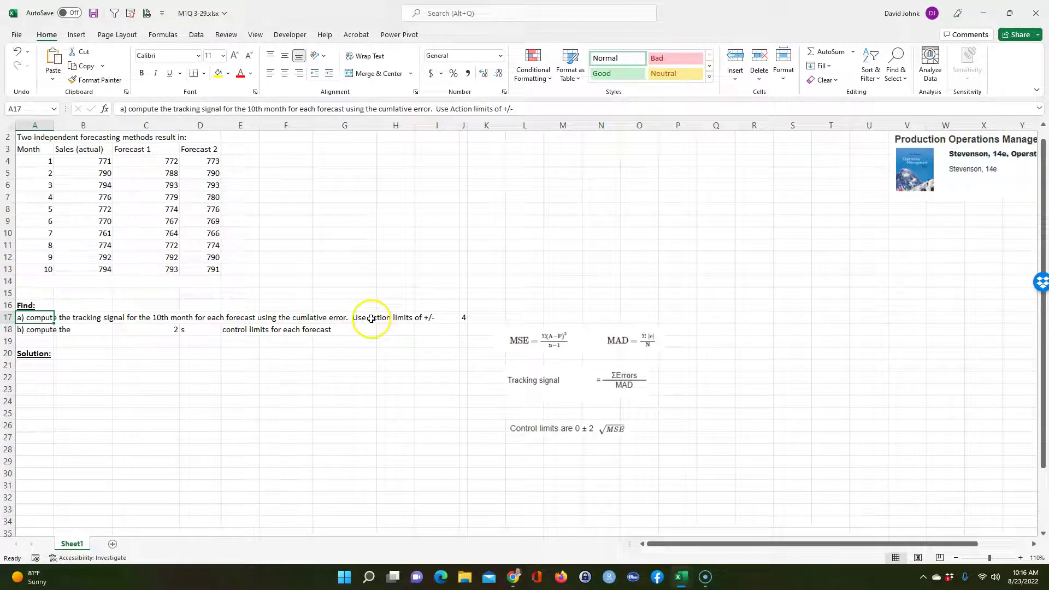
pyautogui.click(462, 318)
pyautogui.click(469, 352)
pyautogui.click(462, 317)
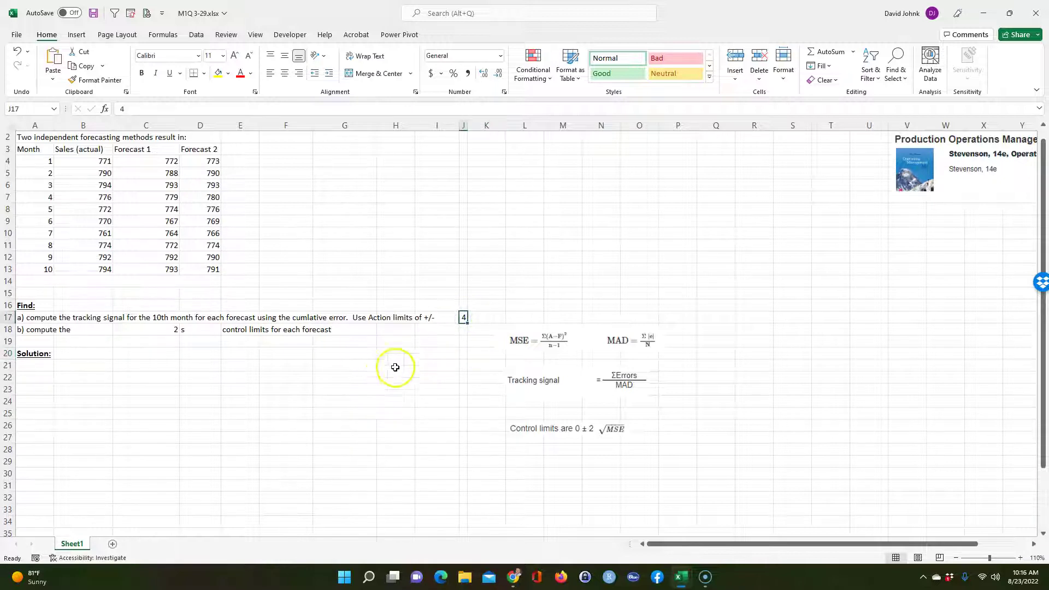
pyautogui.click(141, 330)
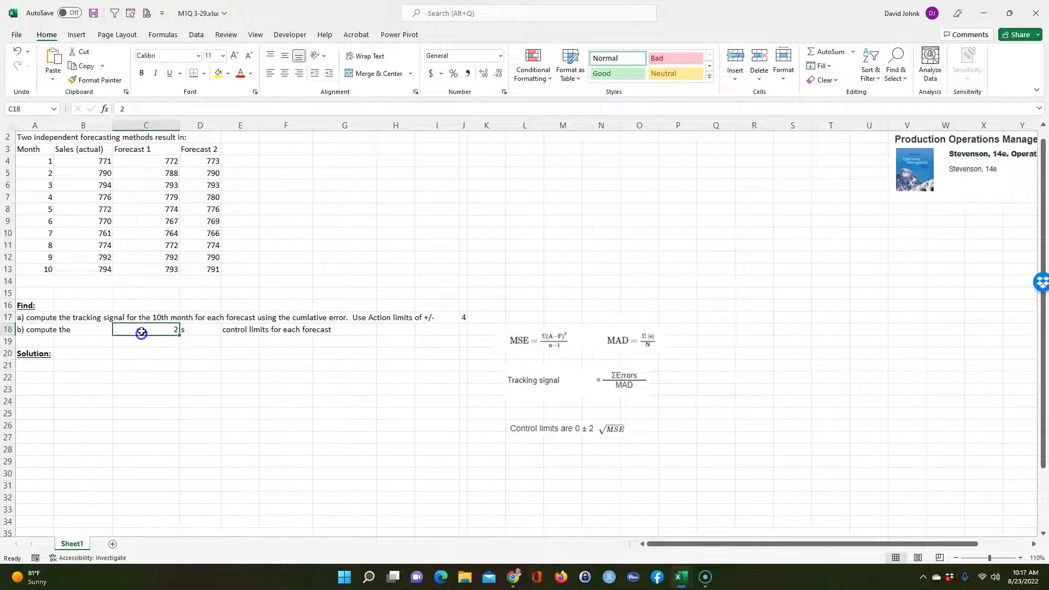
pyautogui.click(463, 317)
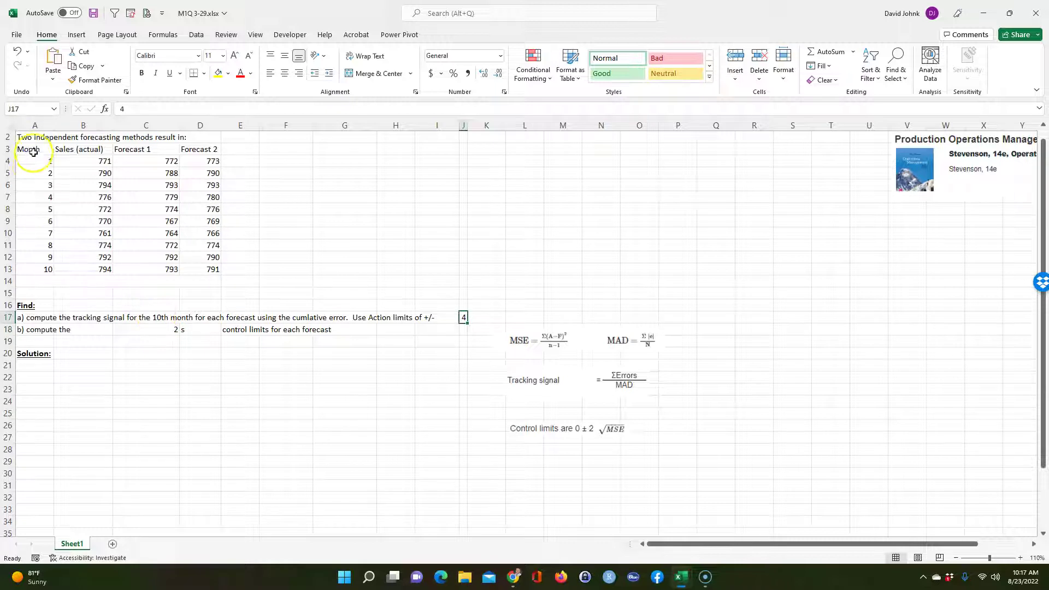
pyautogui.moveTo(34, 157); pyautogui.dragTo(48, 273)
pyautogui.click(69, 377)
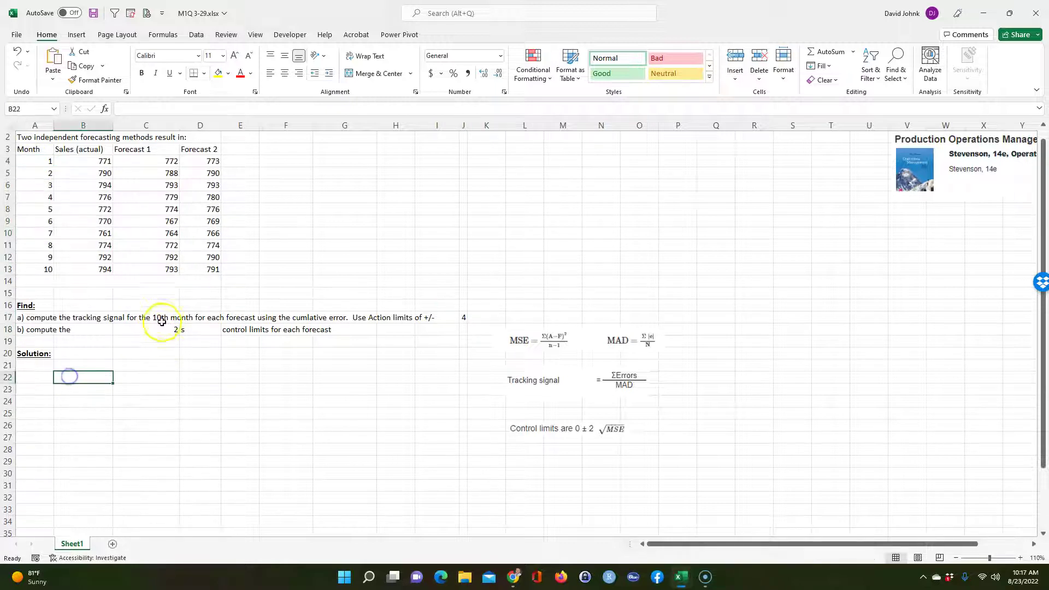
pyautogui.press('Tab')
pyautogui.click(189, 331)
pyautogui.click(460, 318)
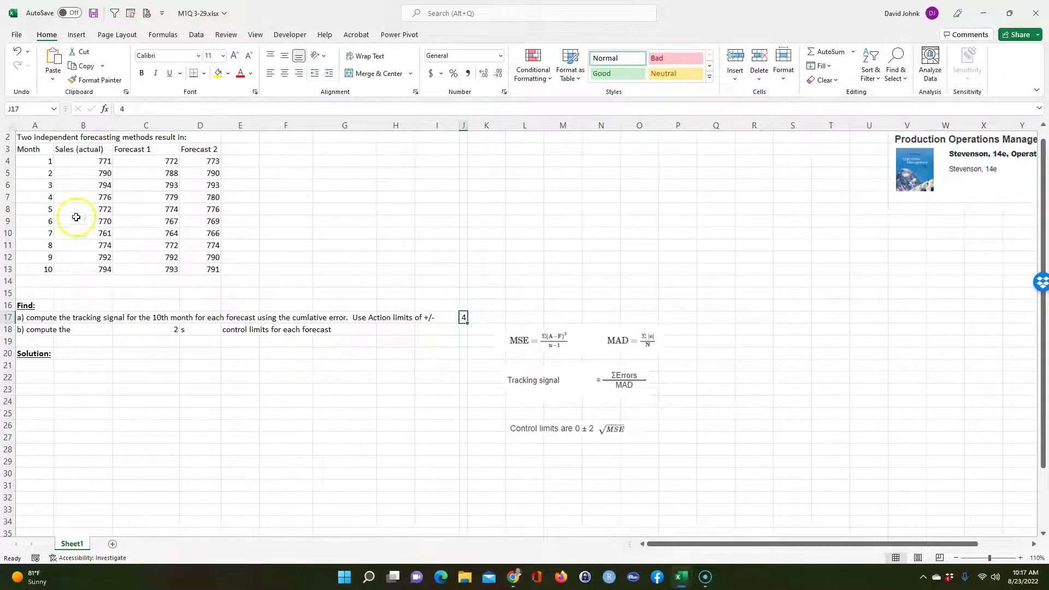
pyautogui.moveTo(33, 159); pyautogui.dragTo(196, 264)
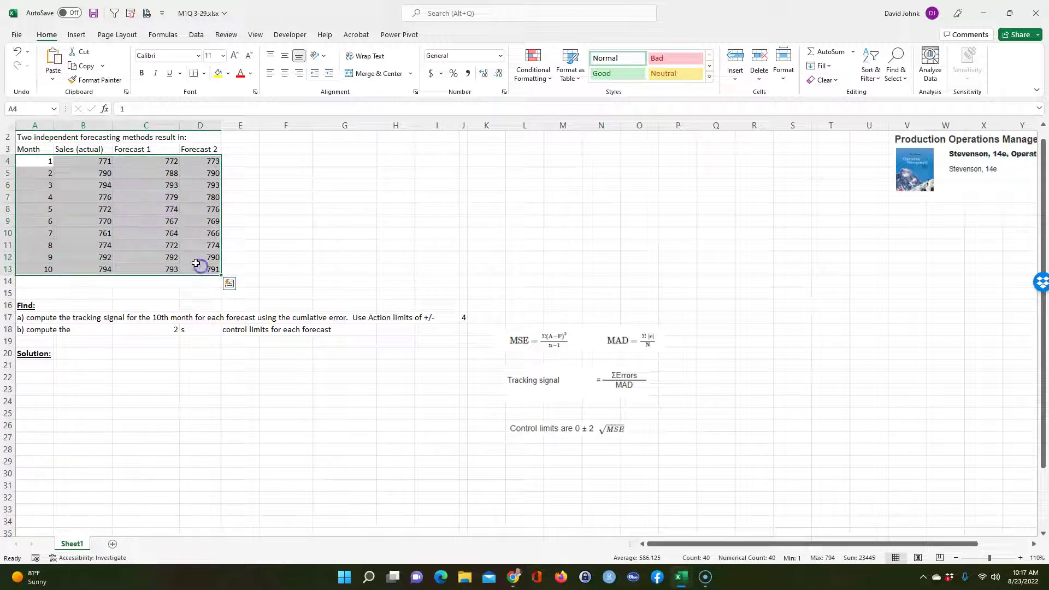
pyautogui.rightClick(196, 209)
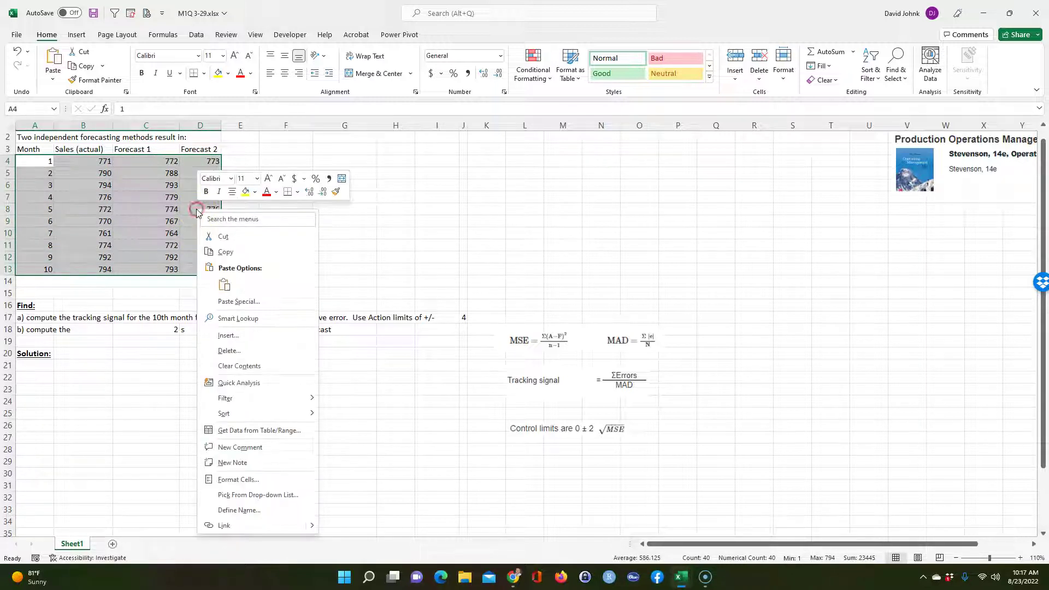
pyautogui.click(88, 207)
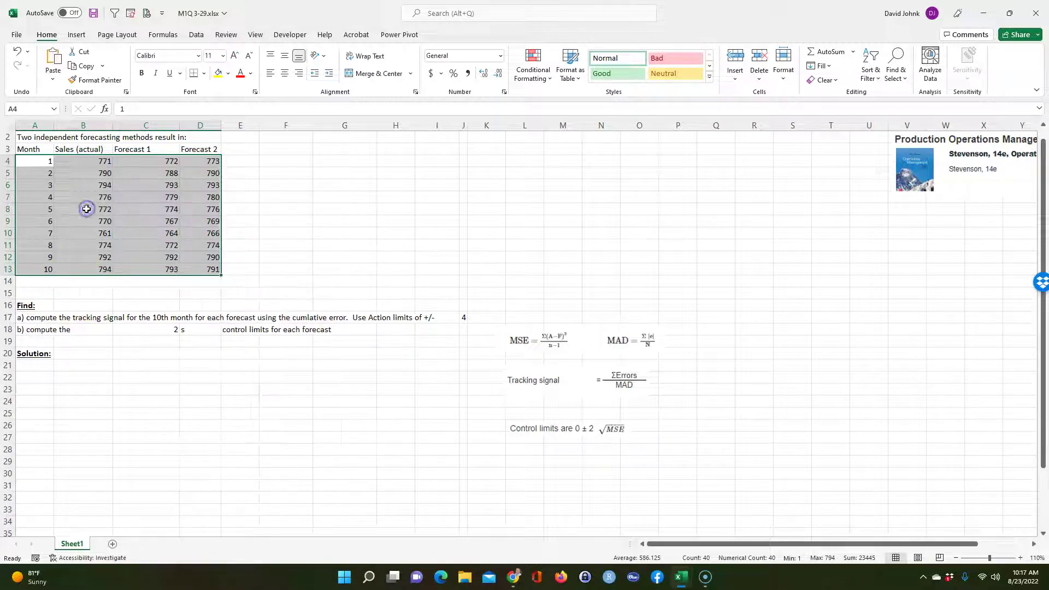
pyautogui.click(168, 208)
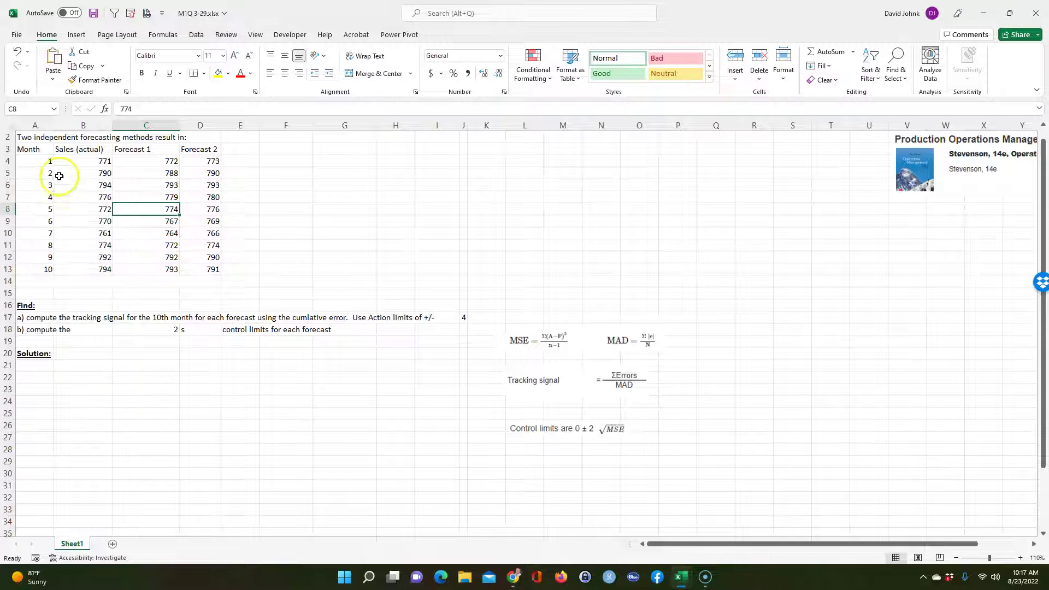
pyautogui.click(77, 208)
pyautogui.click(151, 410)
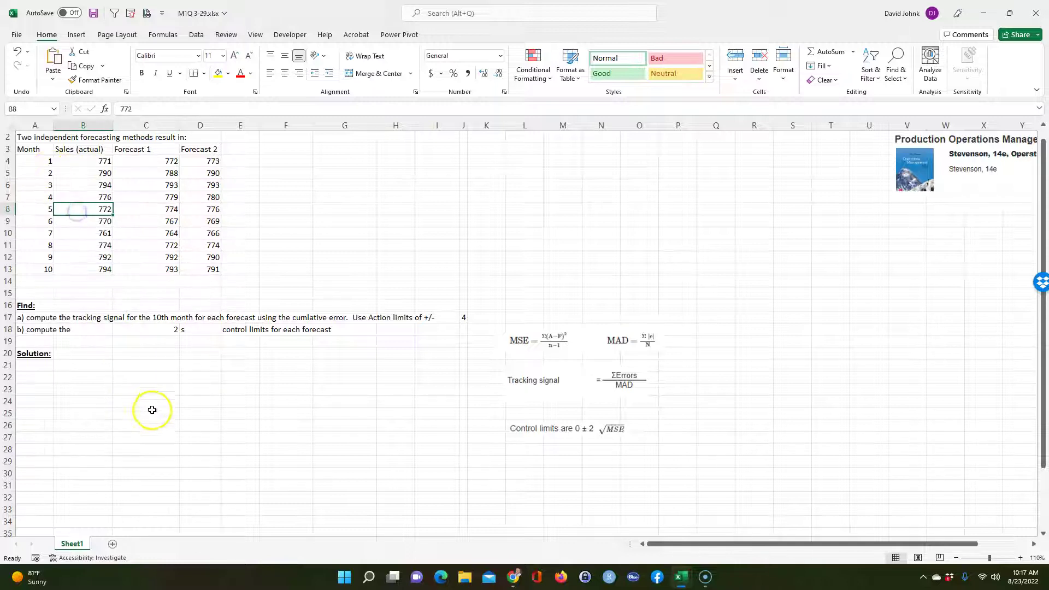
pyautogui.click(32, 365)
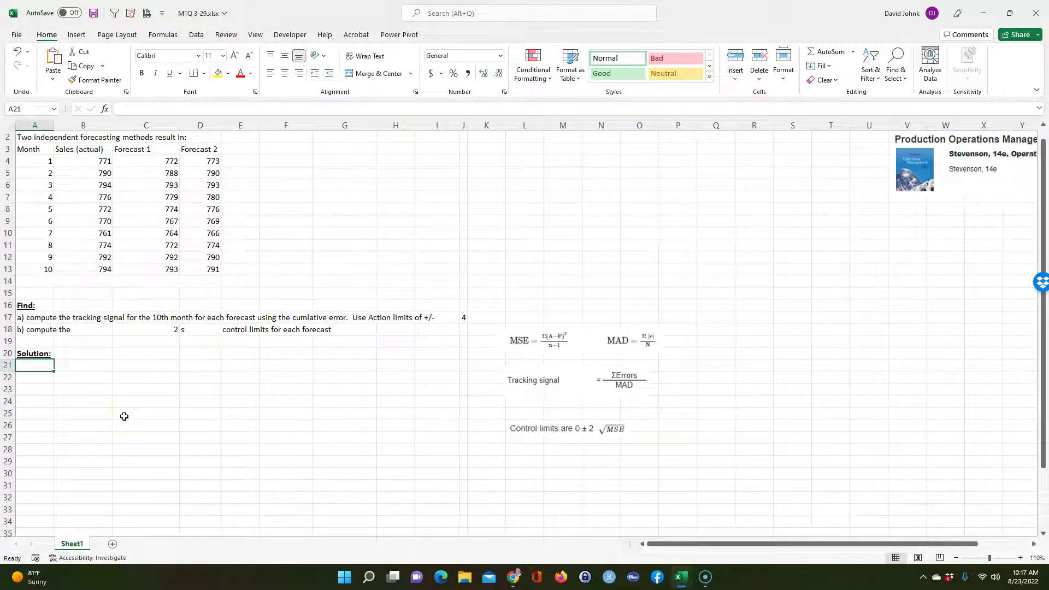
# Link A21 to the Month heading with =A3 and fill it across A21:C31 for months 1–10
pyautogui.write('=')
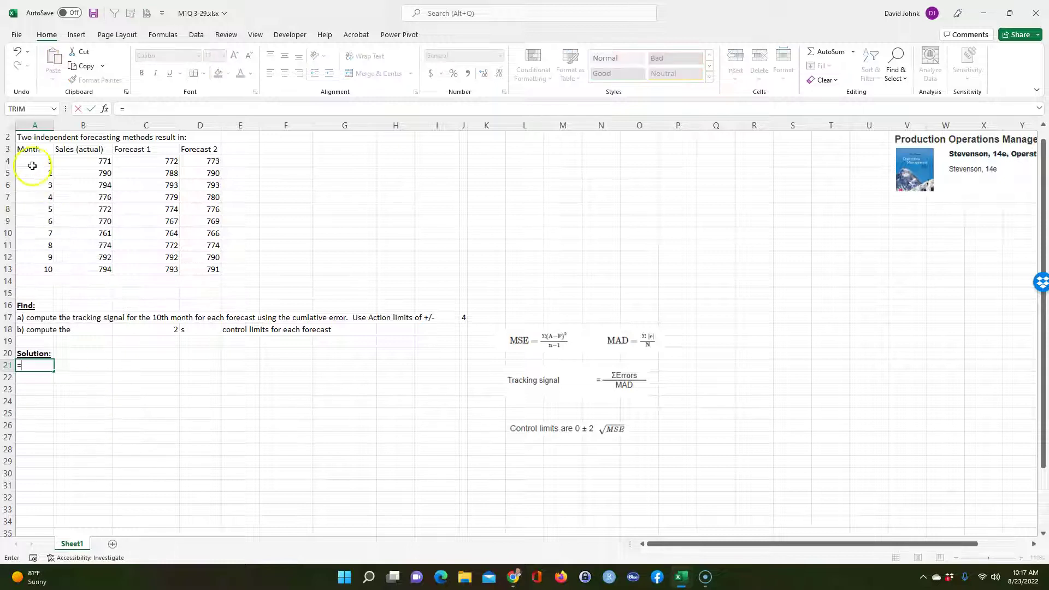
pyautogui.click(31, 151)
pyautogui.press('Return')
pyautogui.click(51, 424)
pyautogui.click(51, 371)
pyautogui.moveTo(51, 371); pyautogui.dragTo(54, 490)
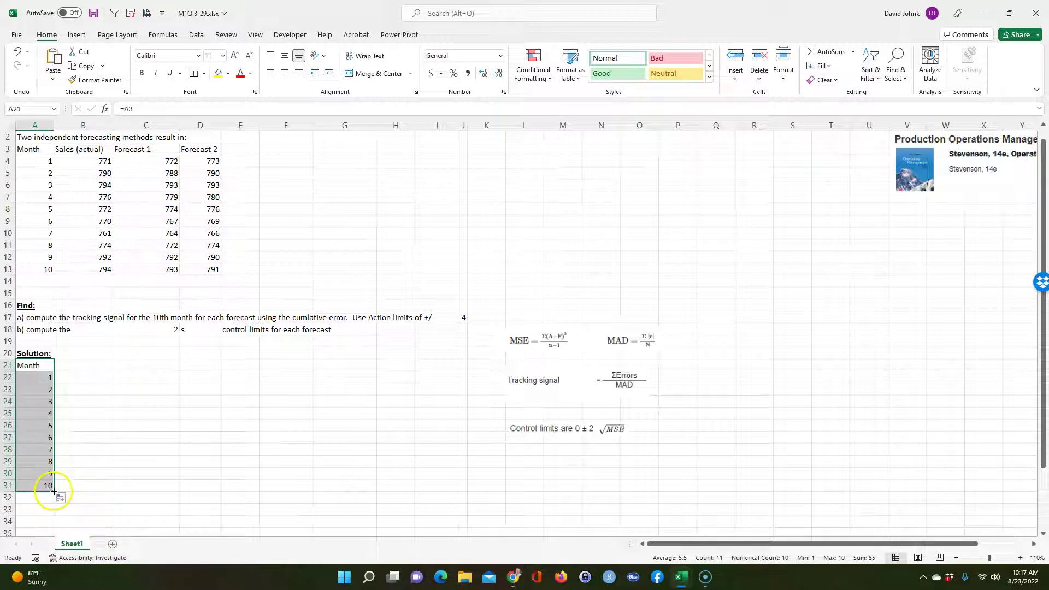
pyautogui.moveTo(53, 492); pyautogui.dragTo(152, 496)
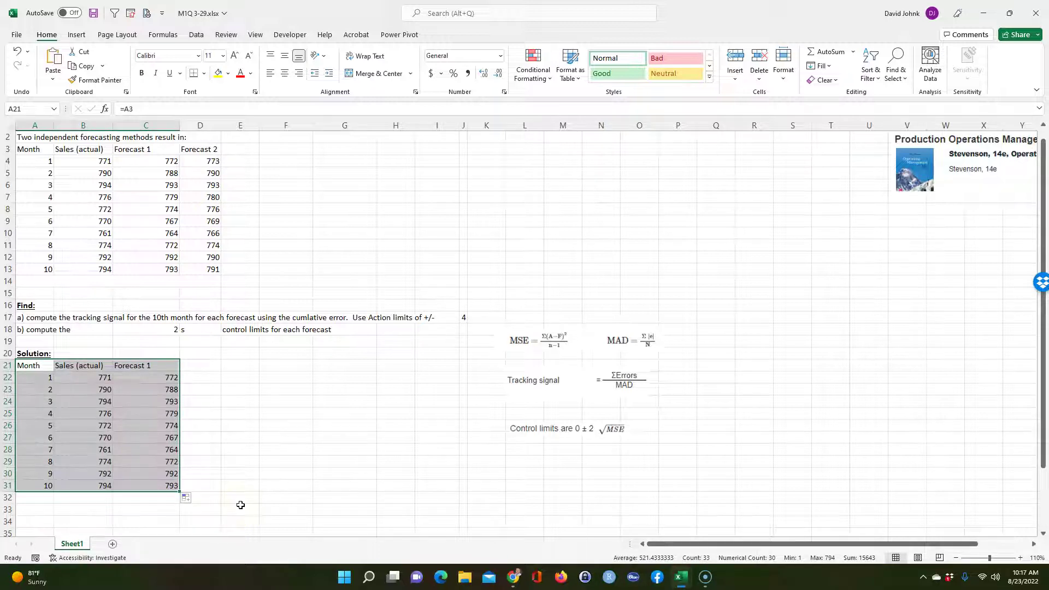
pyautogui.click(197, 362)
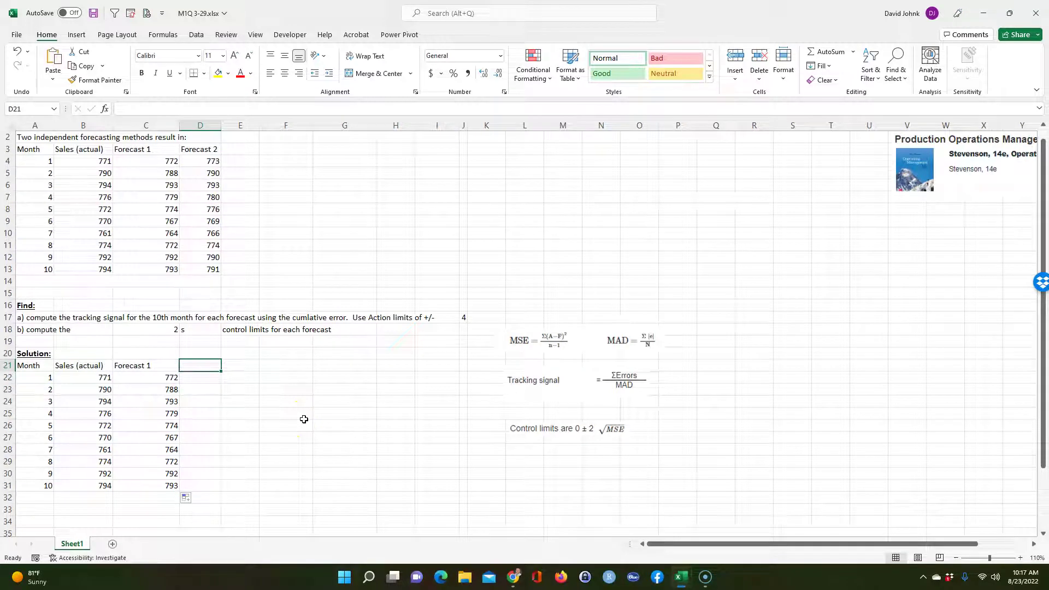
# Head D21 'e' and fill D22:D31 with =B22-C22, actual sales minus Forecast 1
pyautogui.write('r')
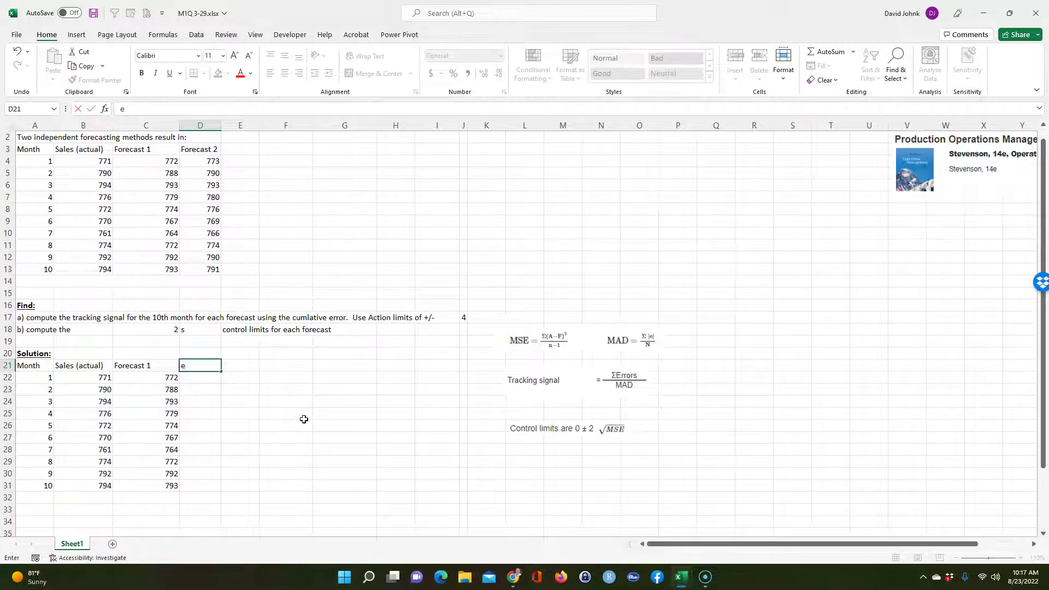
pyautogui.press('Return')
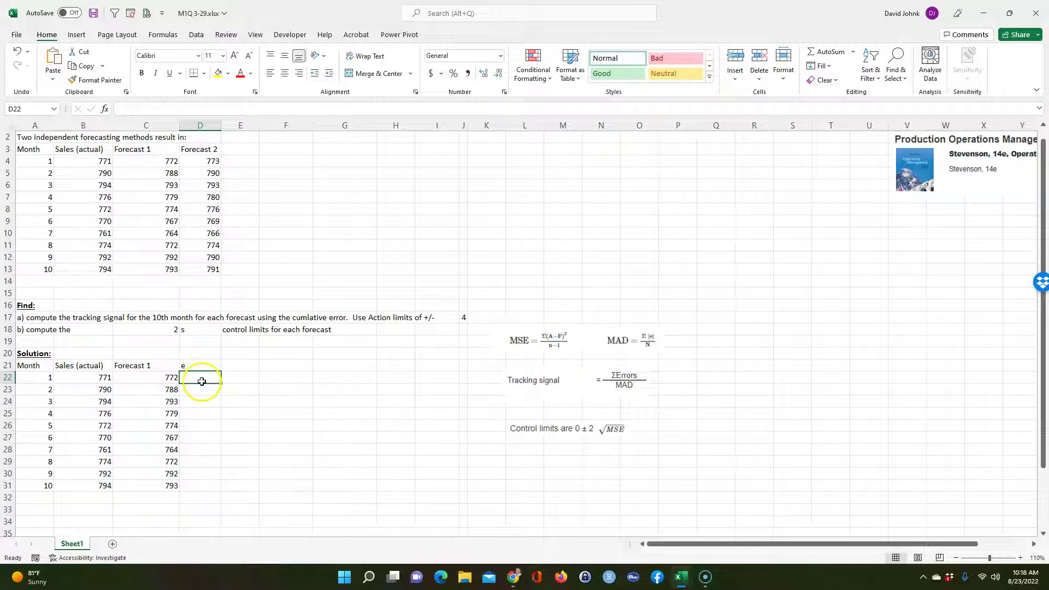
pyautogui.write('=')
pyautogui.click(100, 377)
pyautogui.write('-')
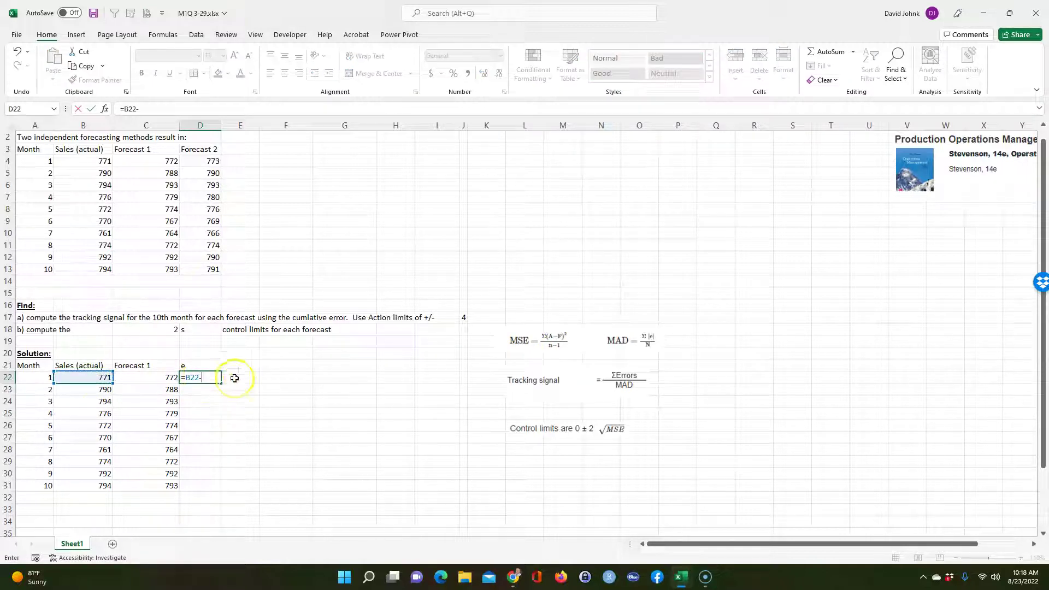
pyautogui.click(172, 378)
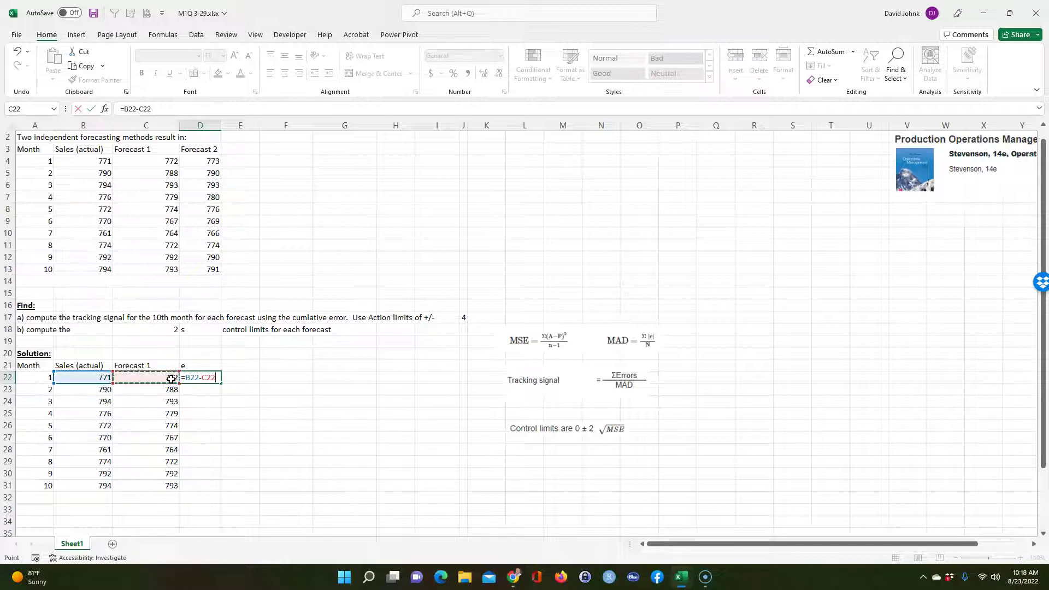
pyautogui.press('Return')
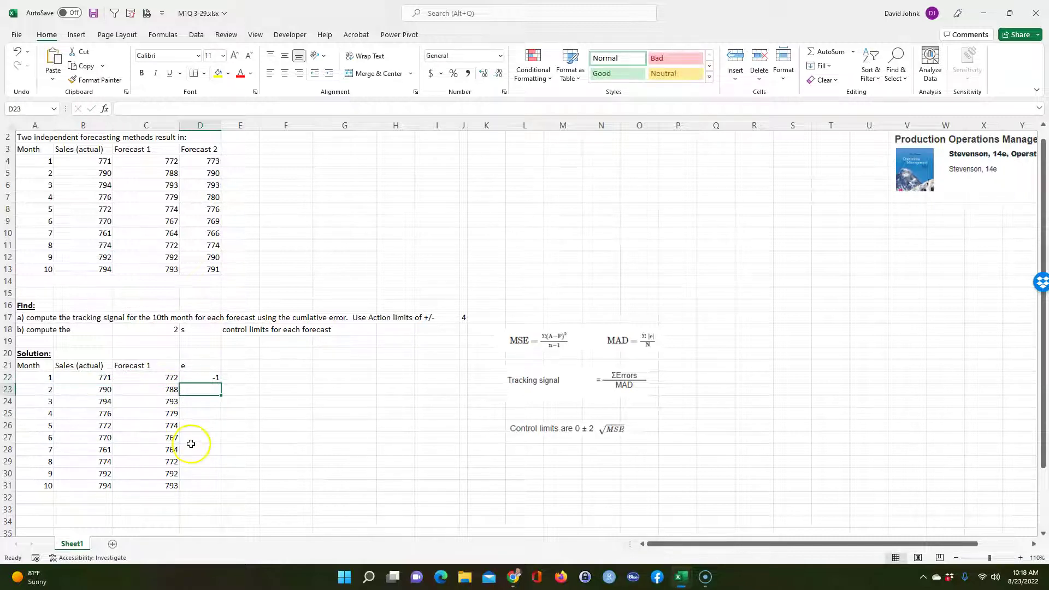
pyautogui.click(202, 379)
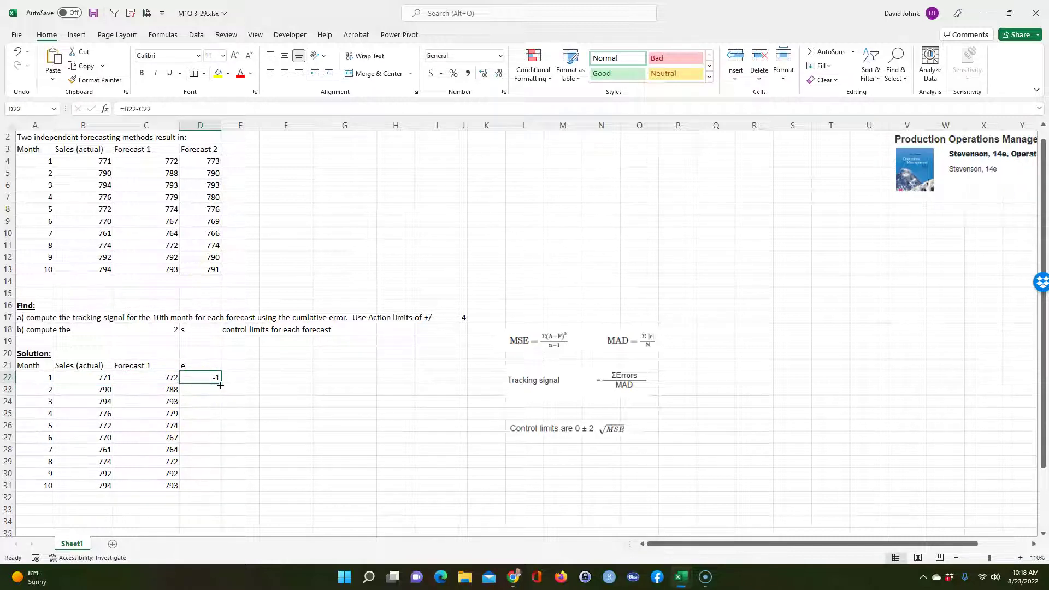
pyautogui.doubleClick(220, 386)
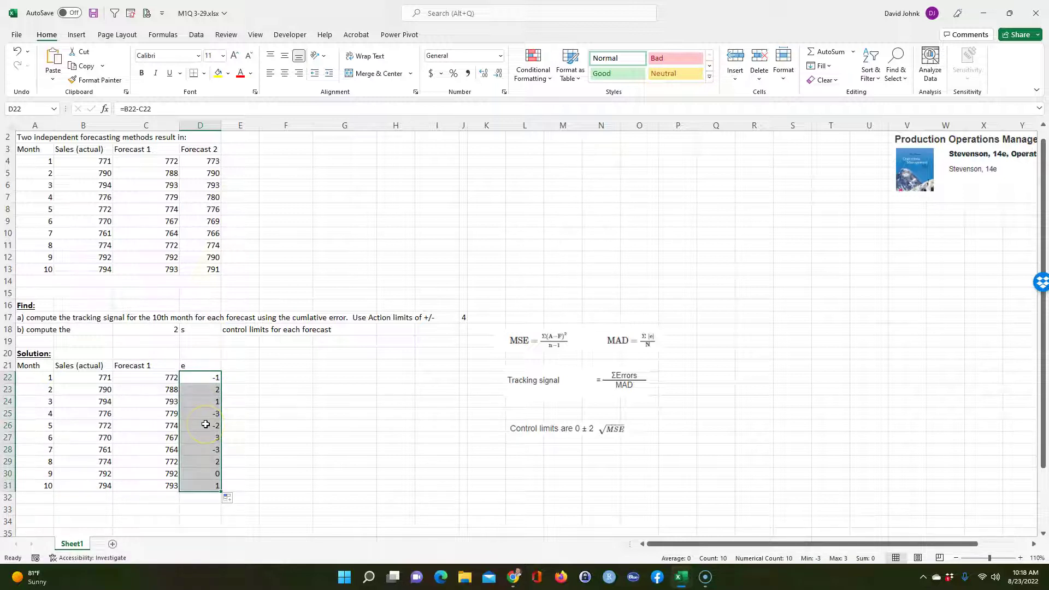
# Head E21 'e^2' and fill E22:E31 with =D22^2, squaring each month's error
pyautogui.click(244, 366)
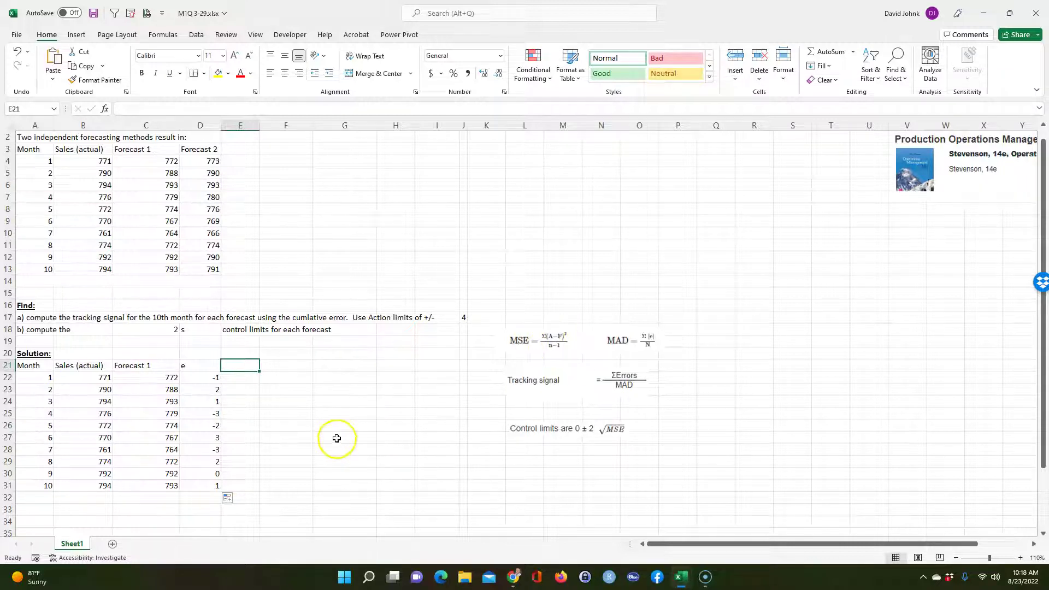
pyautogui.write('e^2')
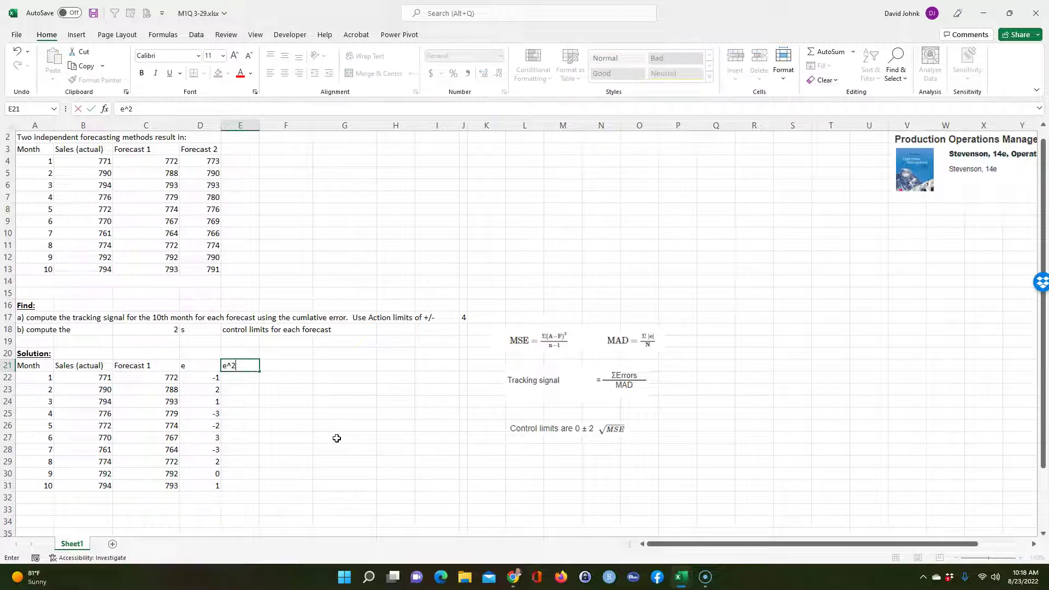
pyautogui.press('Return')
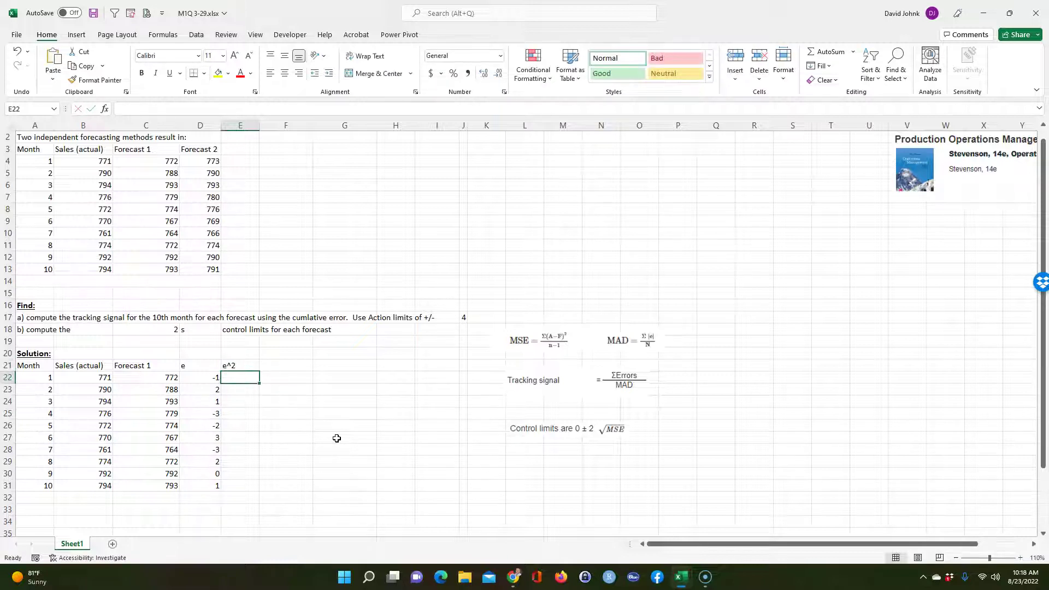
pyautogui.write('=')
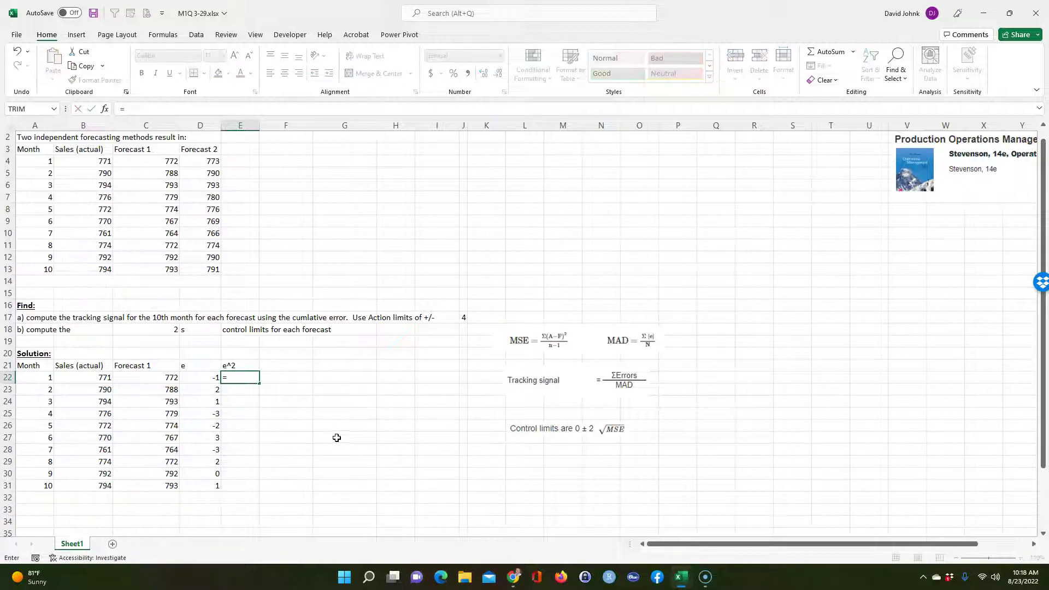
pyautogui.click(200, 378)
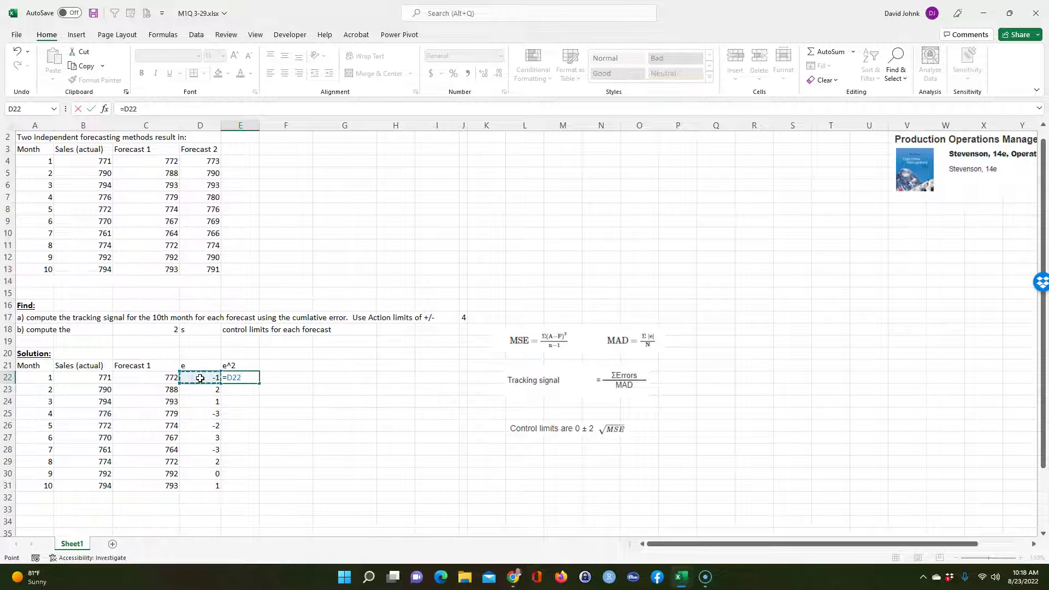
pyautogui.press('Return')
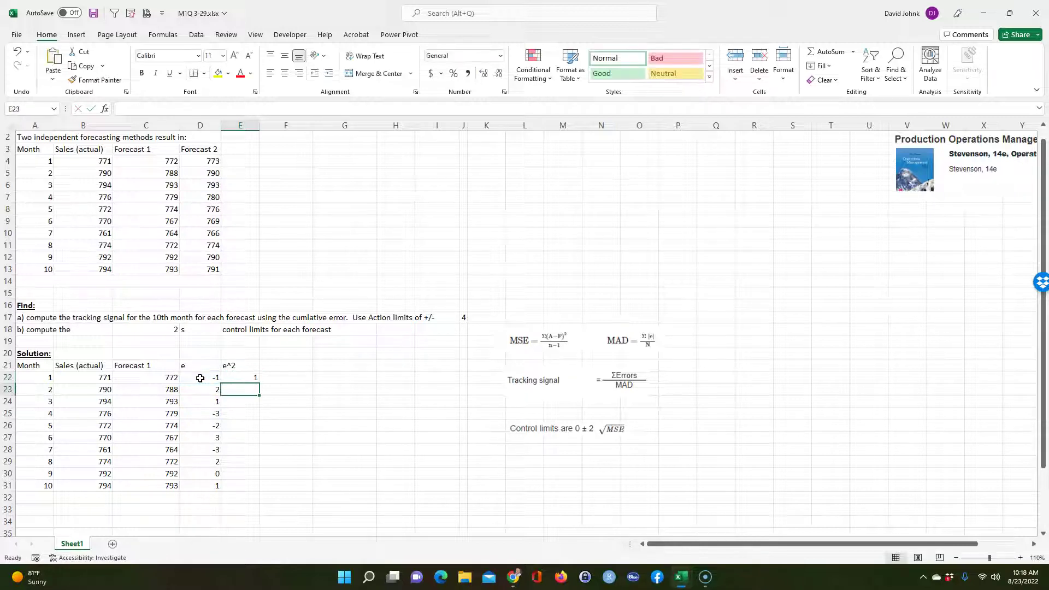
pyautogui.click(240, 378)
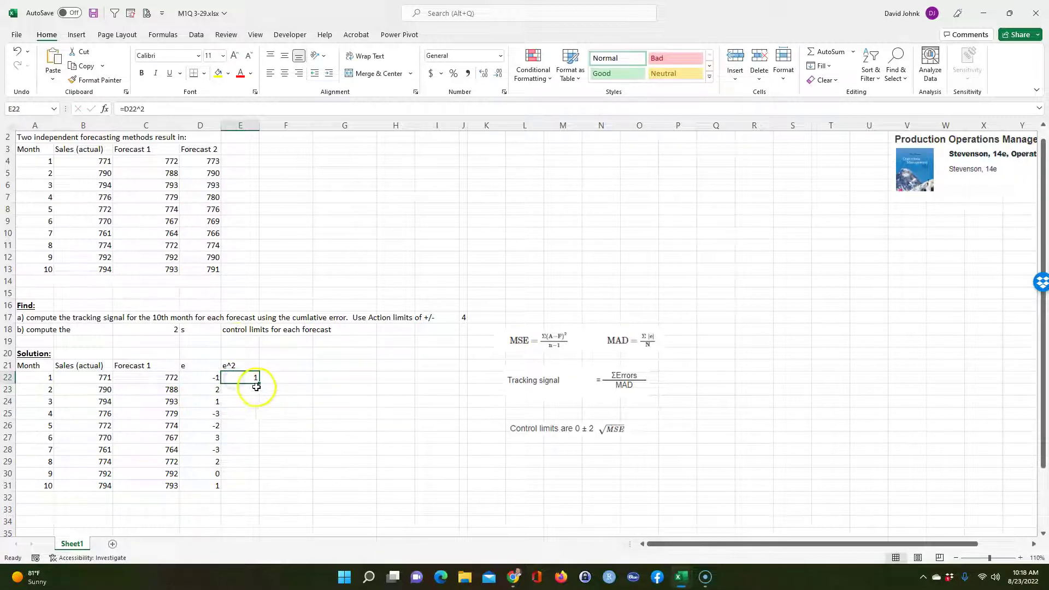
pyautogui.moveTo(261, 381); pyautogui.dragTo(262, 488)
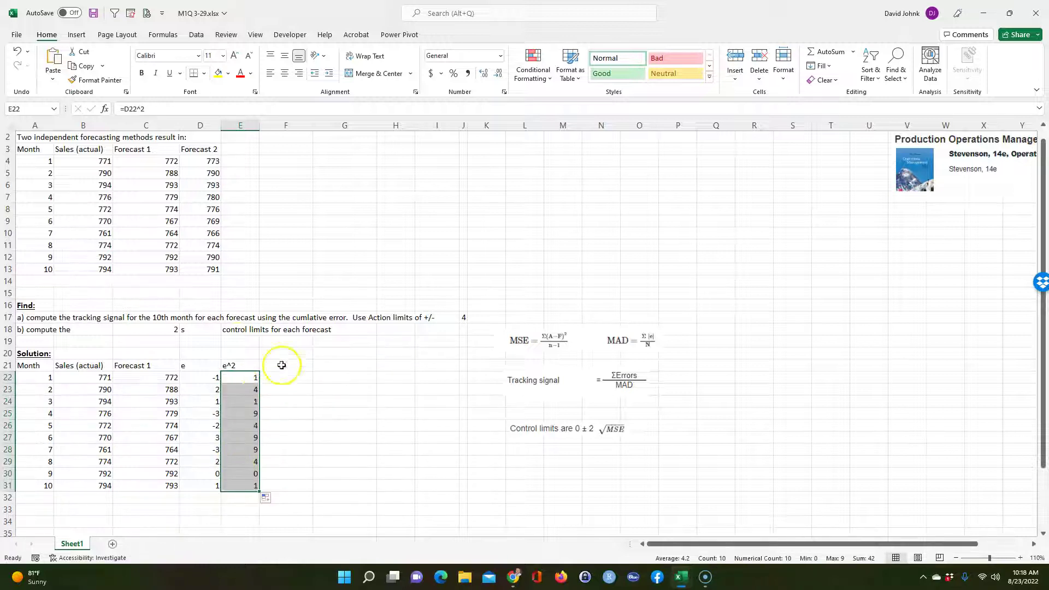
pyautogui.click(281, 365)
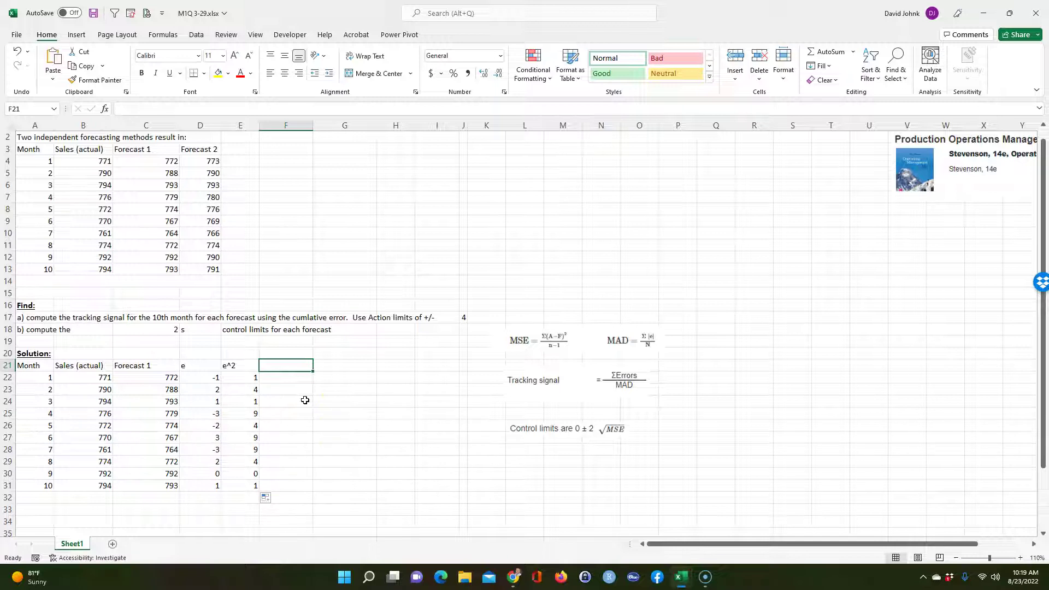
# Head F21 '|e|', fill F22:F31 with =ABS(D22), and autofit column F
pyautogui.press('BackSpace')
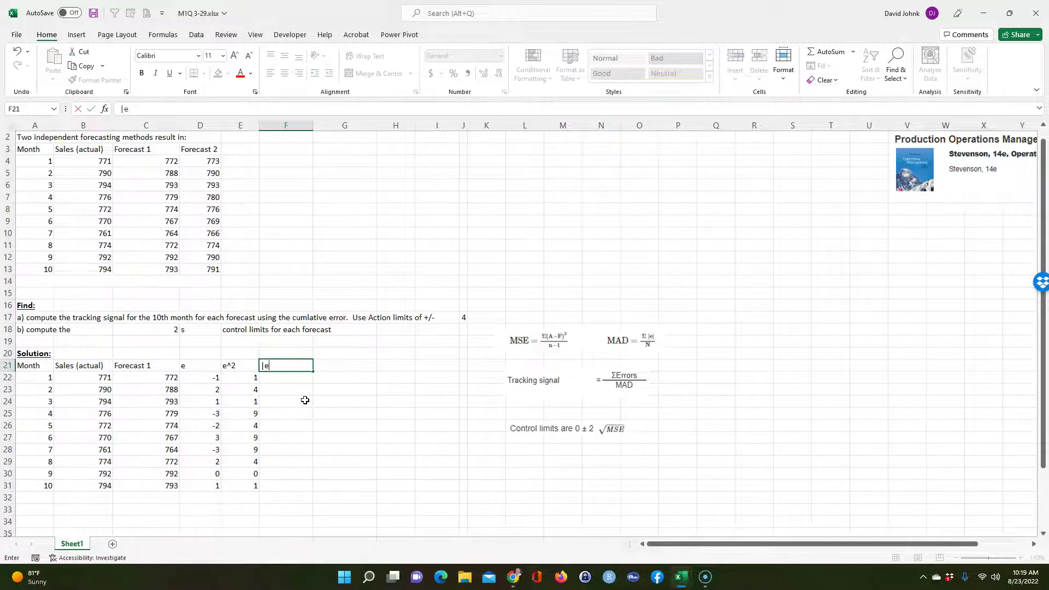
pyautogui.hscroll(3, 305, 400)
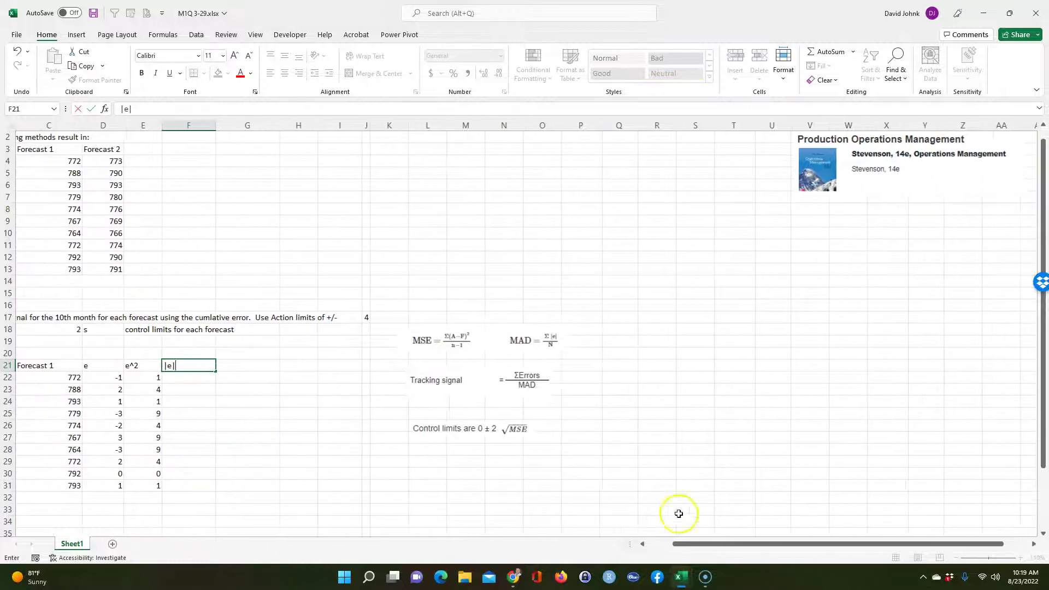
pyautogui.moveTo(702, 543); pyautogui.dragTo(554, 548)
pyautogui.click(284, 376)
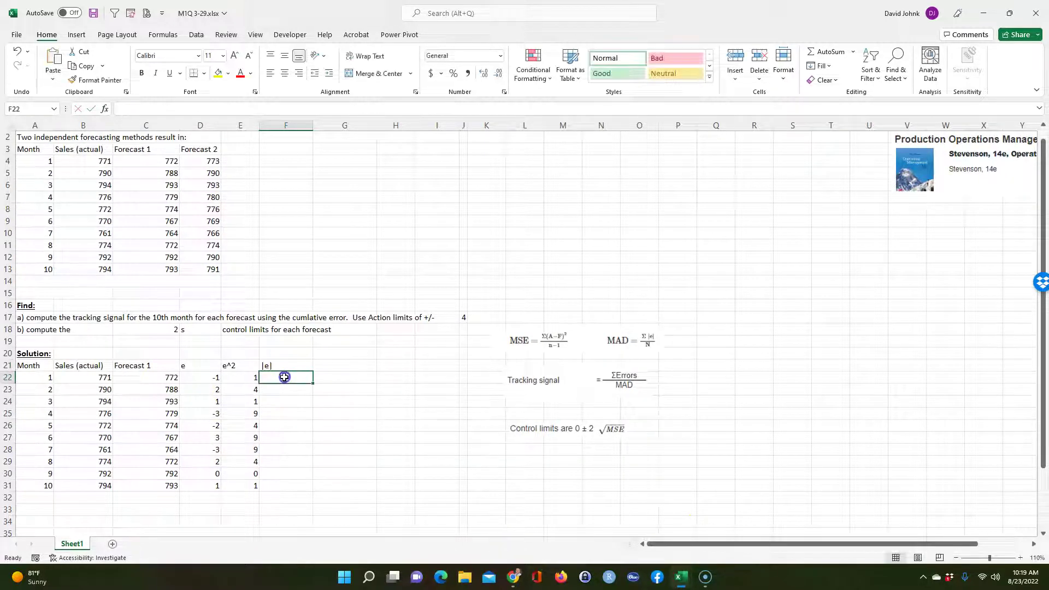
pyautogui.write('=')
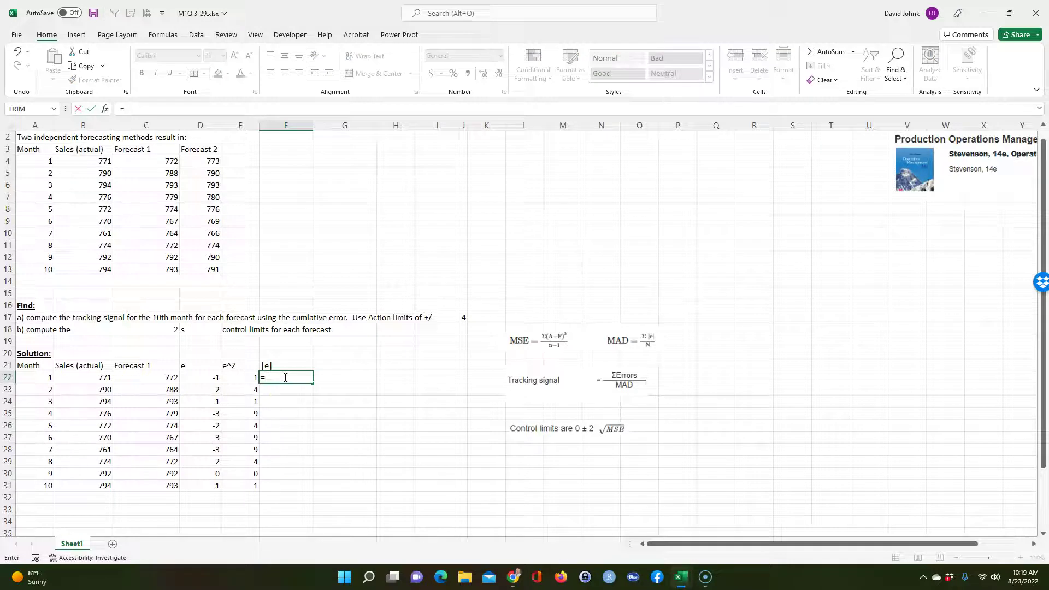
pyautogui.write('abs(')
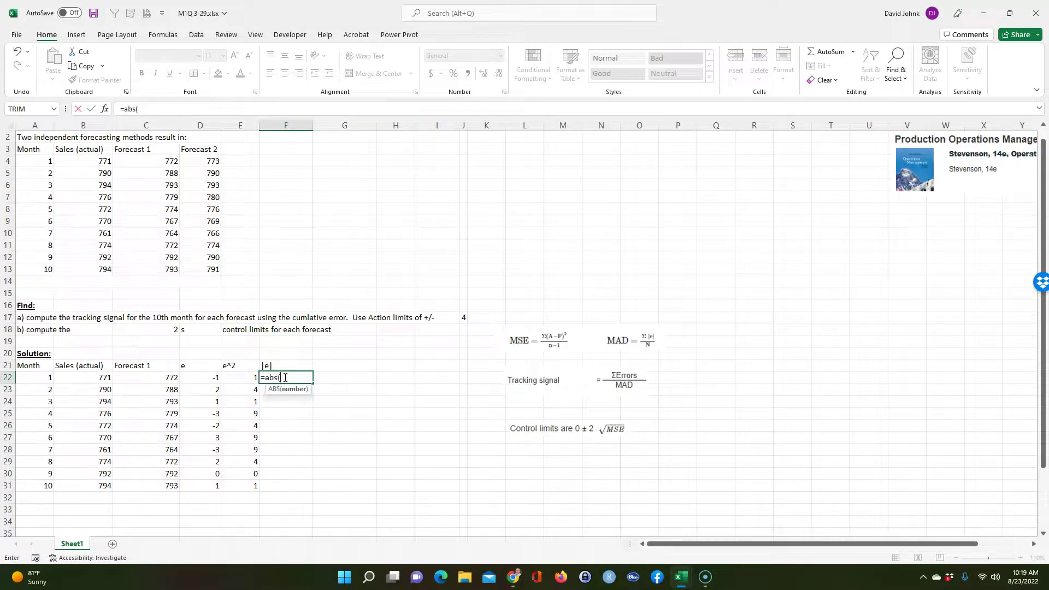
pyautogui.click(208, 377)
pyautogui.press('Return')
pyautogui.click(289, 377)
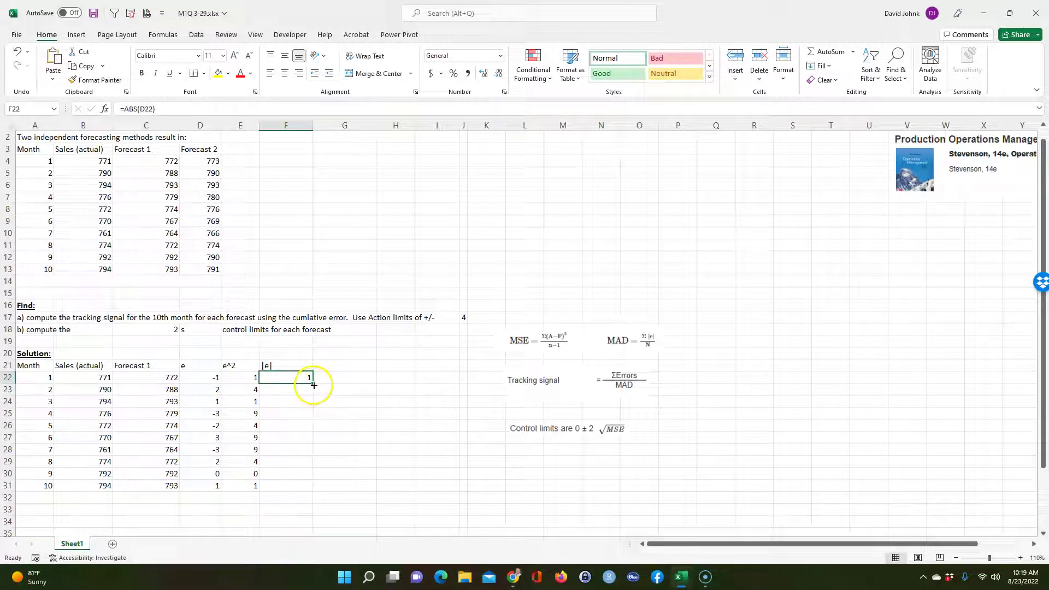
pyautogui.doubleClick(312, 384)
pyautogui.doubleClick(312, 125)
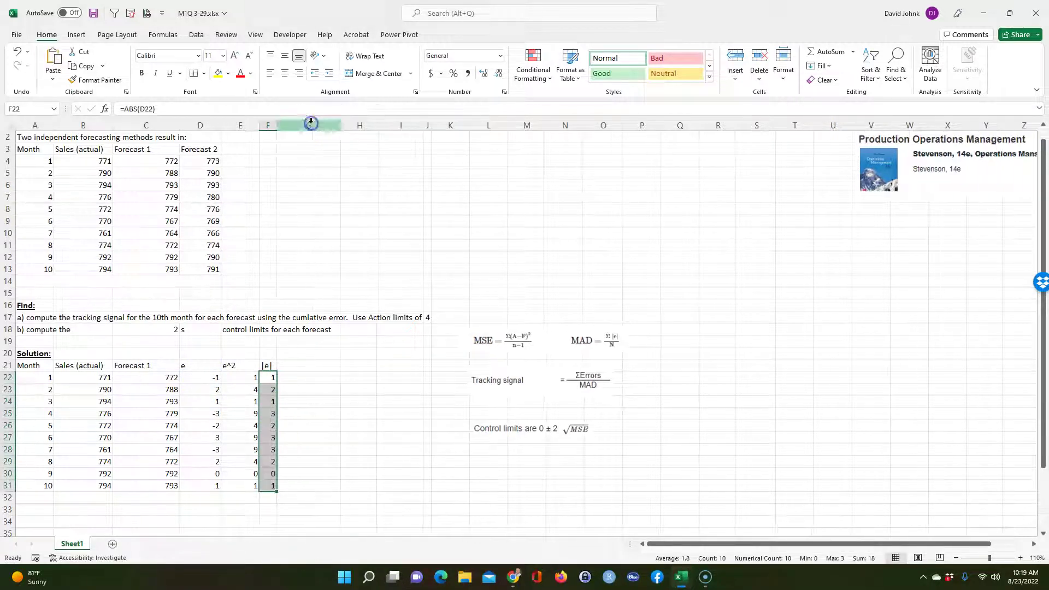
pyautogui.click(310, 409)
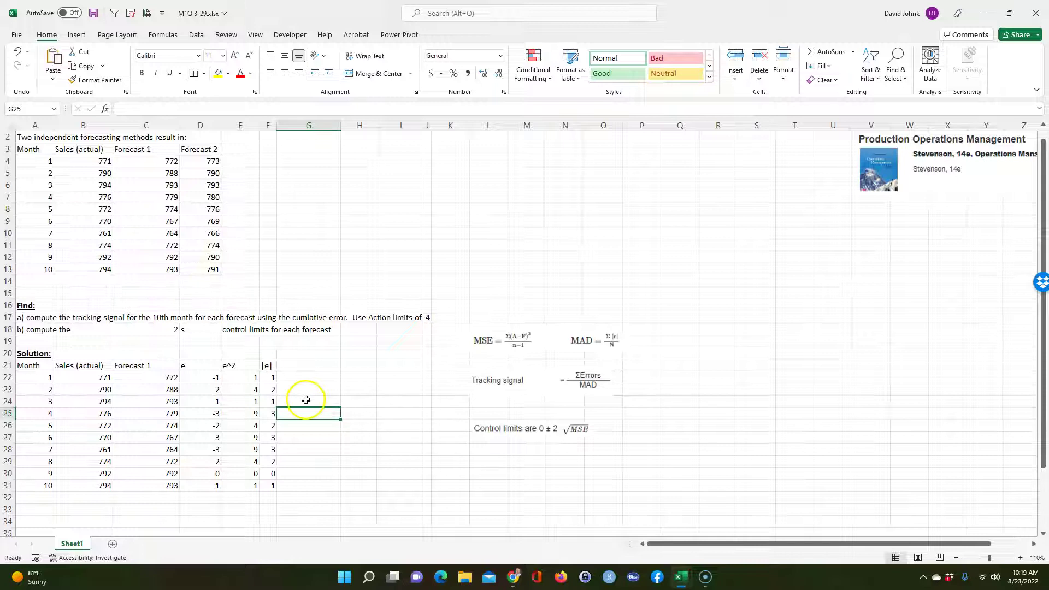
# Link G21 to the Forecast 2 title with =D3 and fill Forecast 2 values down to G31
pyautogui.click(314, 366)
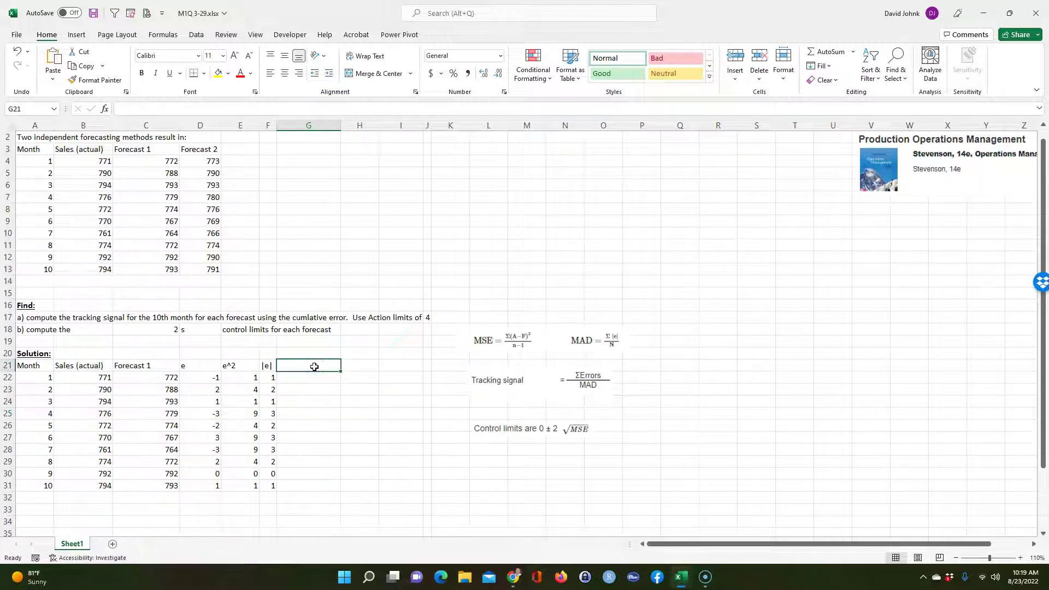
pyautogui.write('=')
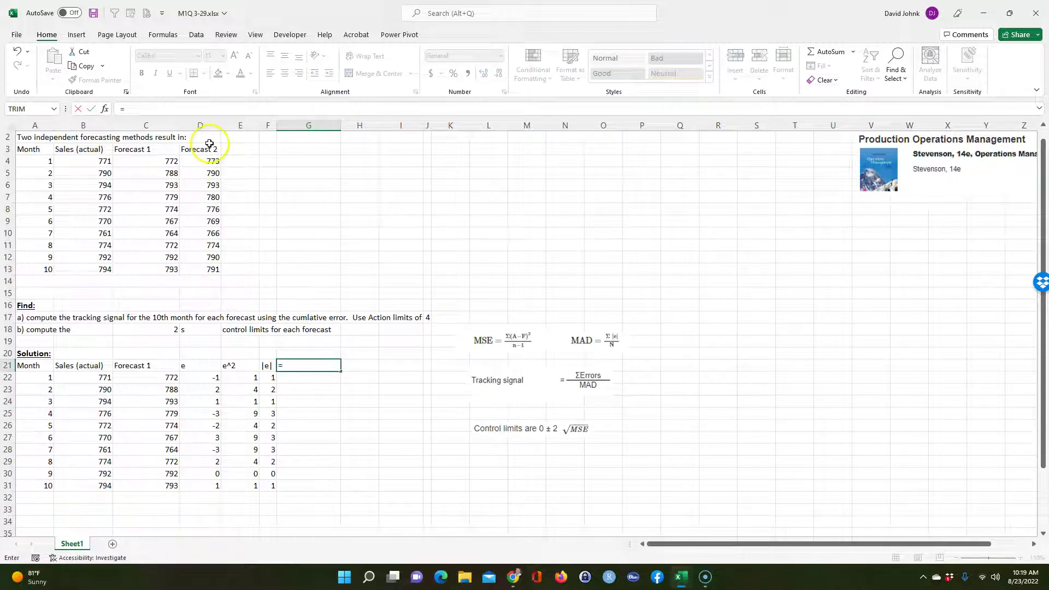
pyautogui.click(201, 150)
pyautogui.press('Return')
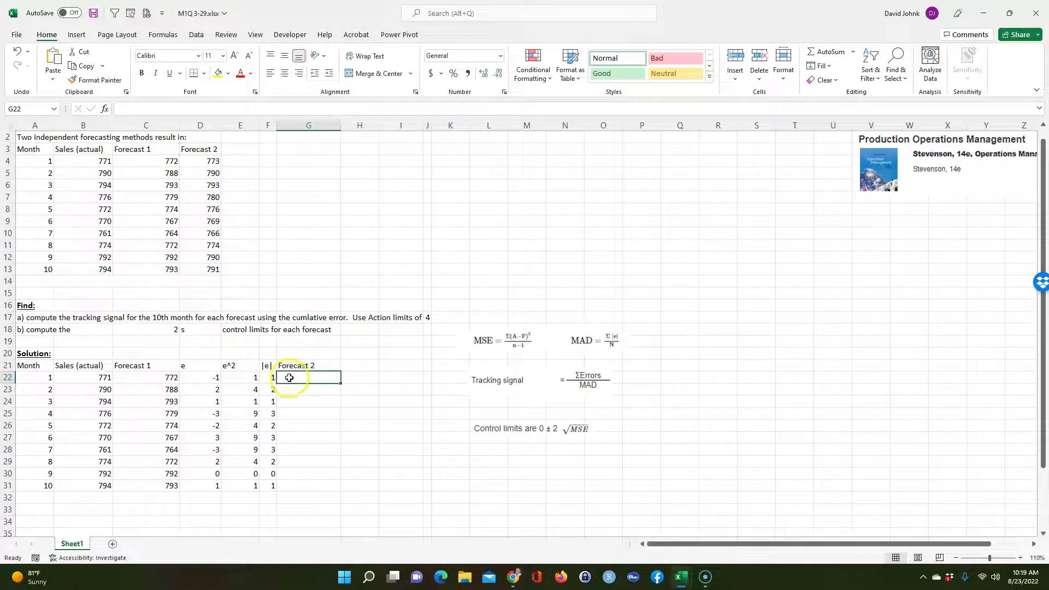
pyautogui.click(303, 363)
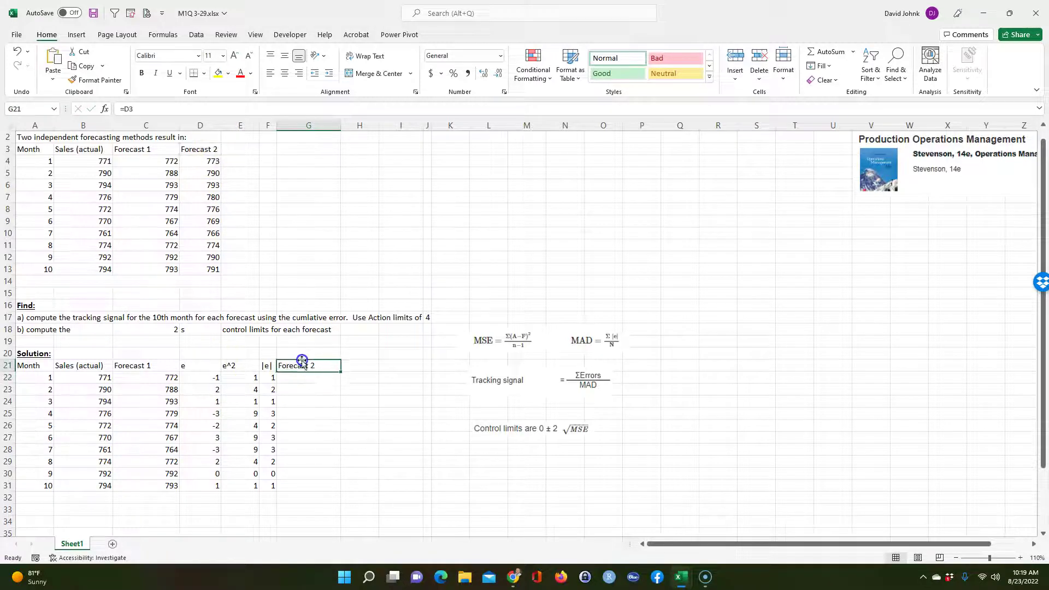
pyautogui.doubleClick(341, 372)
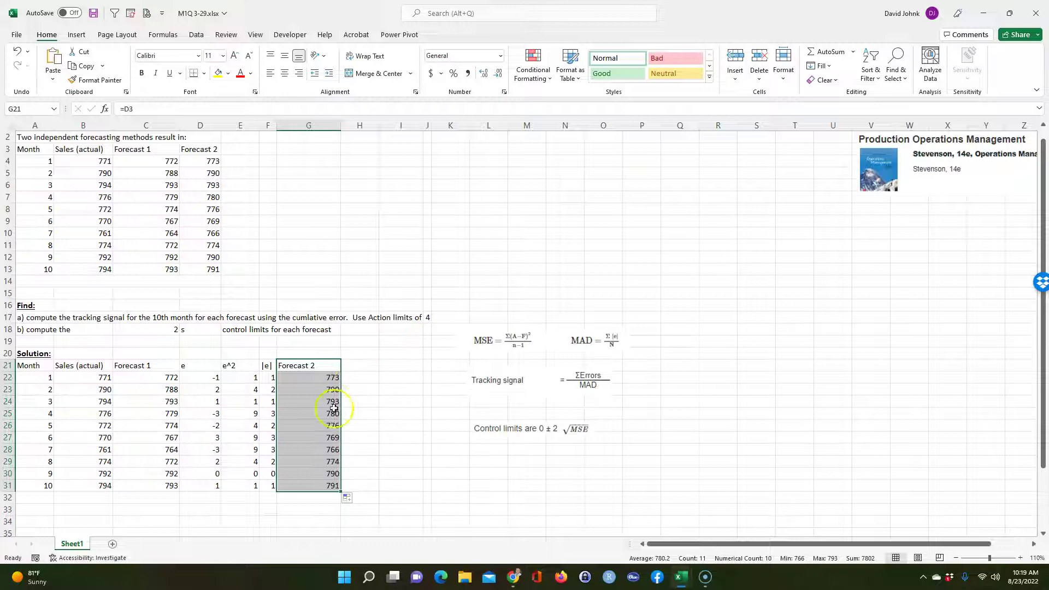
pyautogui.moveTo(197, 370); pyautogui.dragTo(271, 485)
# Copy the e, e^2 and |e| block D21:F31 and paste it at H21
pyautogui.rightClick(245, 450)
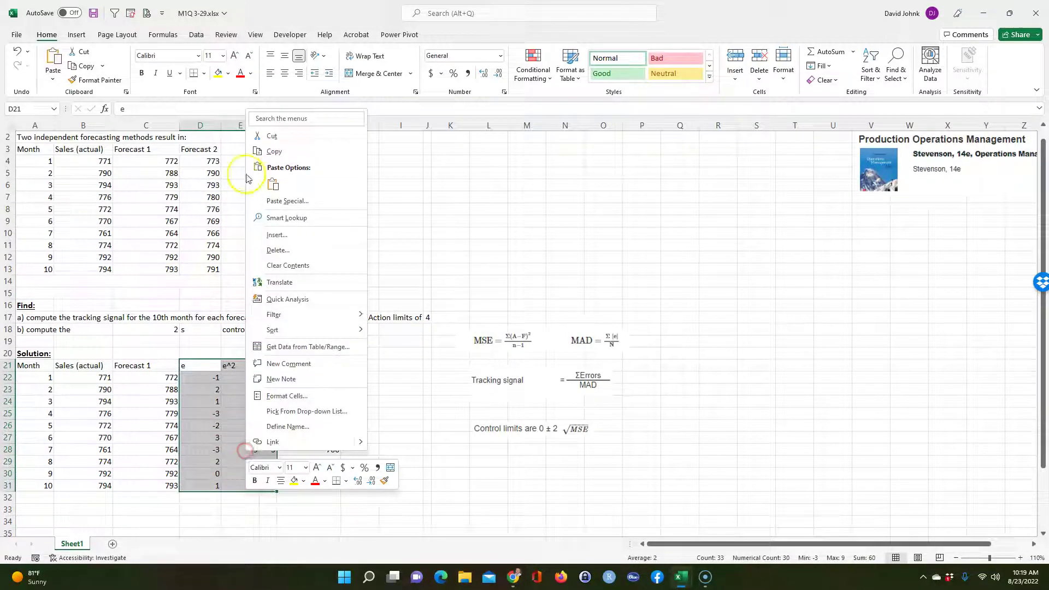
pyautogui.click(272, 149)
pyautogui.click(360, 363)
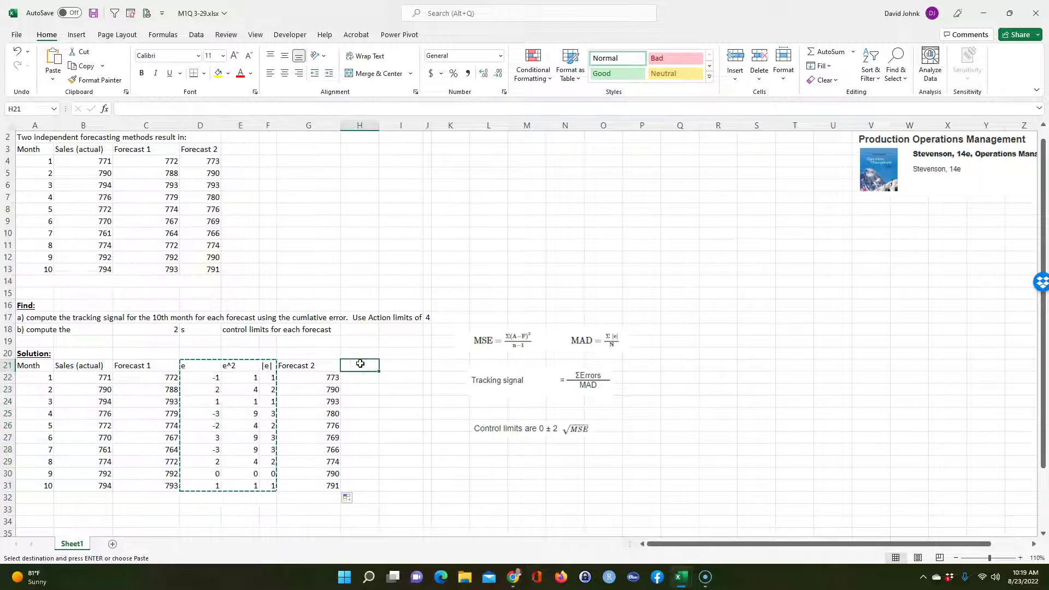
pyautogui.hotkey('ctrl', 'v')
# Autofit columns H:J to their values and make columns D:F narrower
pyautogui.moveTo(359, 125); pyautogui.dragTo(431, 129)
pyautogui.doubleClick(431, 125)
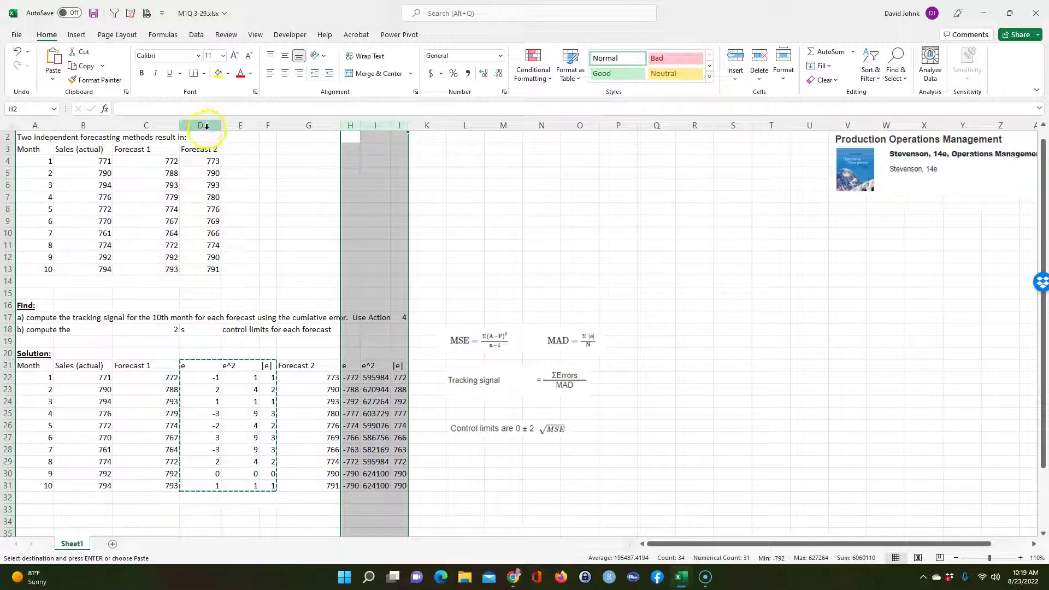
pyautogui.moveTo(206, 127); pyautogui.dragTo(264, 129)
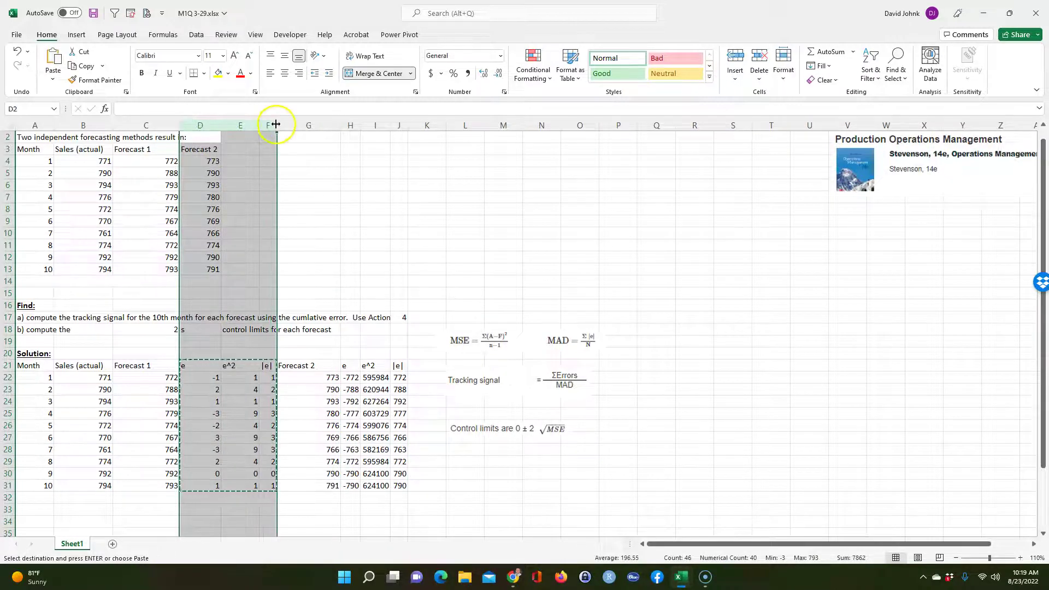
pyautogui.doubleClick(276, 125)
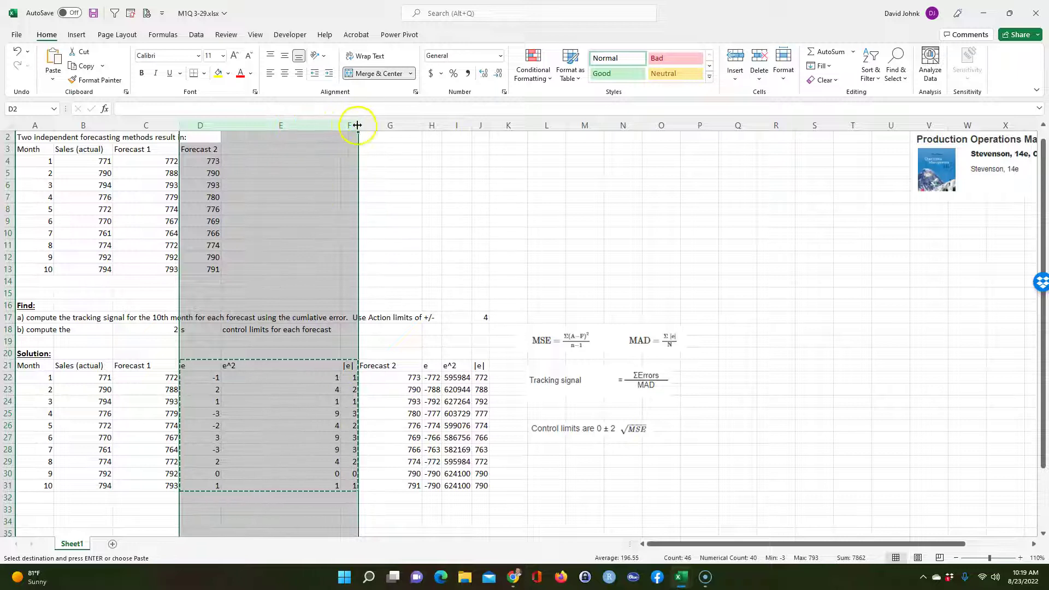
pyautogui.moveTo(334, 130); pyautogui.dragTo(244, 130)
pyautogui.click(277, 502)
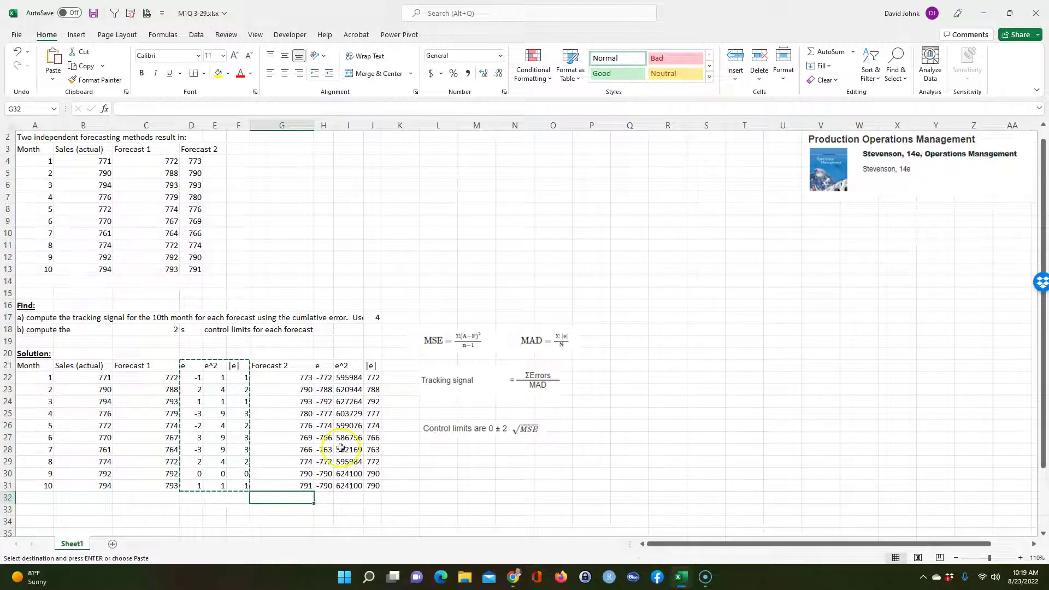
# Correct H22's error formula to =B22-C22 and fill it down to H31
pyautogui.doubleClick(325, 377)
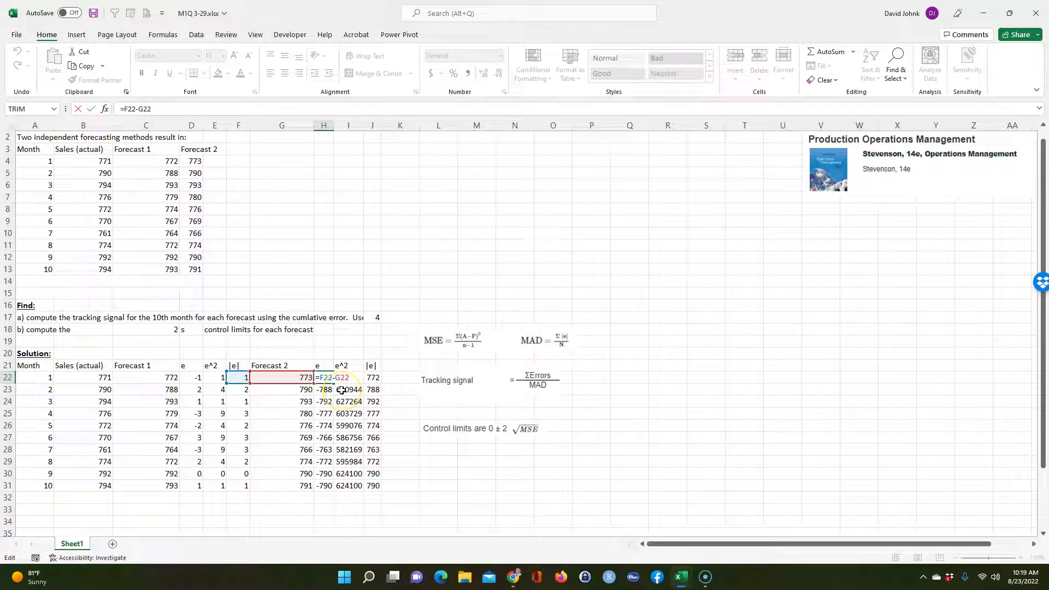
pyautogui.moveTo(250, 382); pyautogui.dragTo(95, 382)
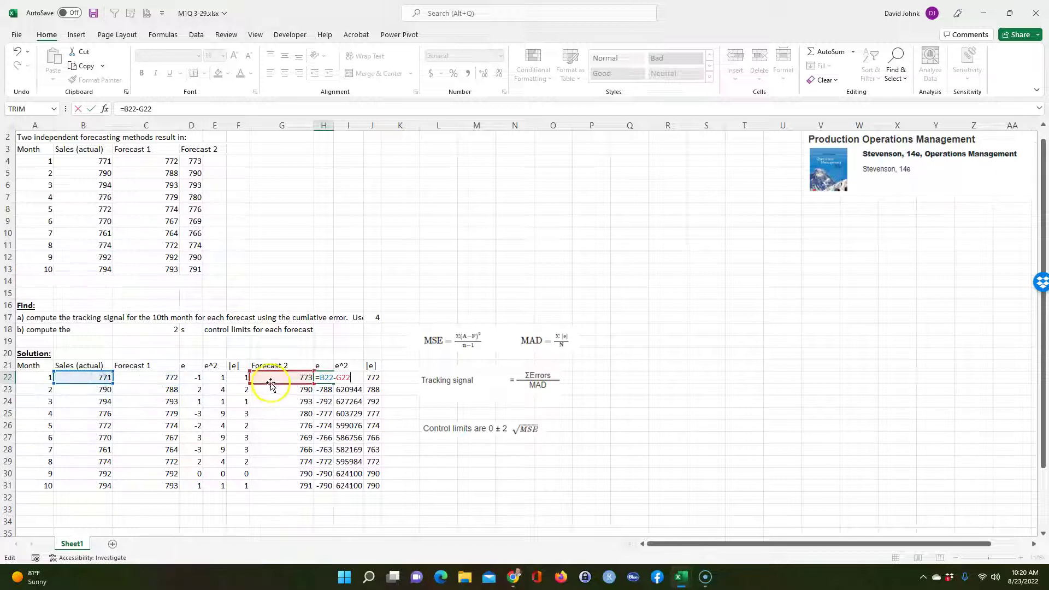
pyautogui.moveTo(271, 384); pyautogui.dragTo(154, 376)
pyautogui.press('Return')
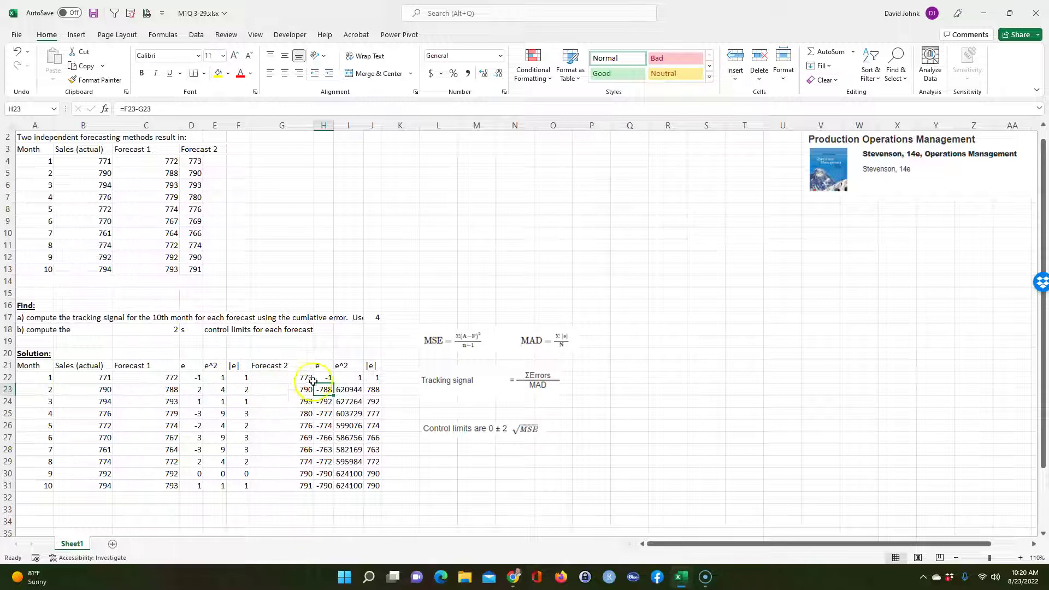
pyautogui.click(321, 376)
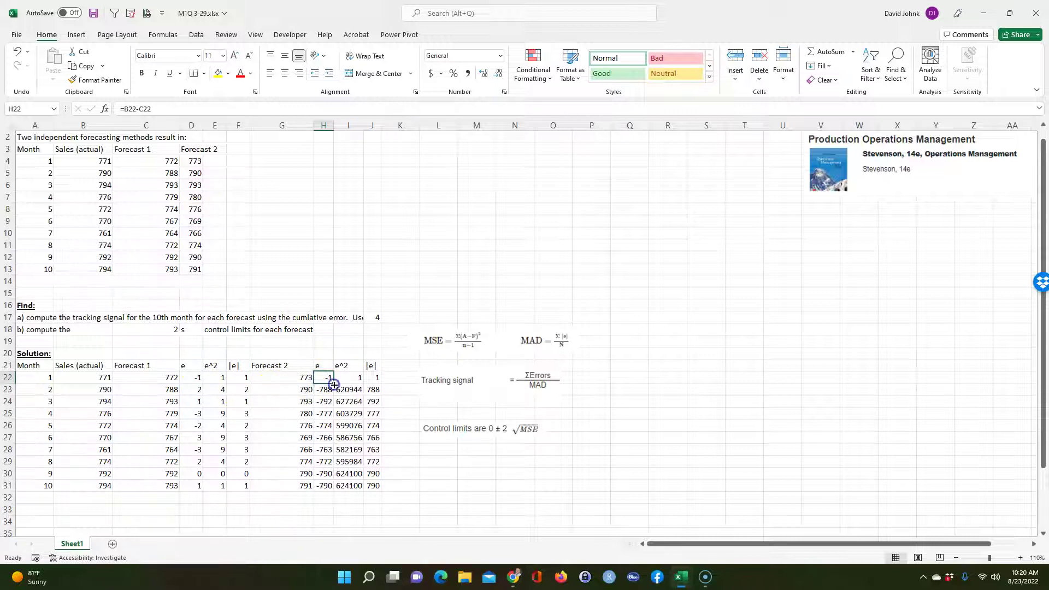
pyautogui.doubleClick(334, 384)
pyautogui.click(347, 515)
# Check the e^2 and |e| formulas in I22 and J22, leaving them unchanged
pyautogui.click(352, 377)
pyautogui.doubleClick(352, 378)
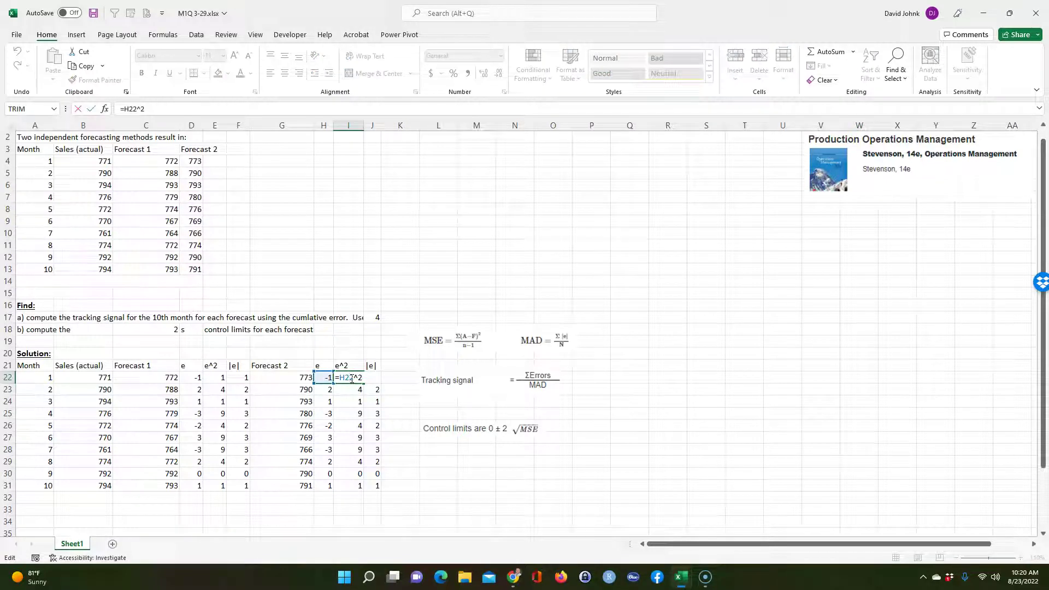
pyautogui.press('Escape')
pyautogui.click(371, 377)
pyautogui.click(348, 510)
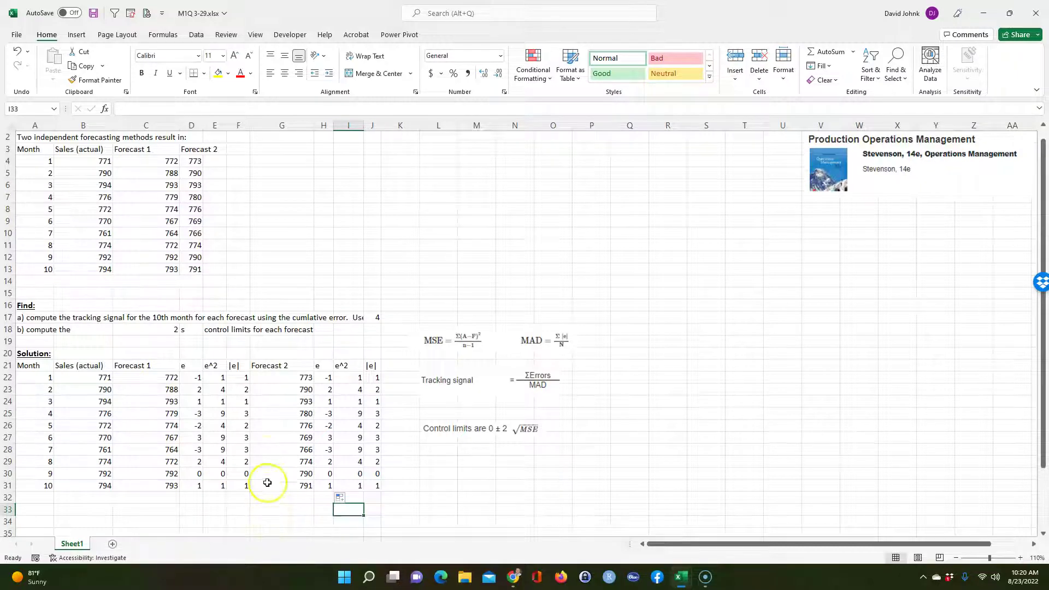
# Enter the headings 'Method 1' in C20 and 'Method 2' in G20
pyautogui.click(154, 351)
pyautogui.moveTo(154, 352); pyautogui.dragTo(241, 351)
pyautogui.write('M')
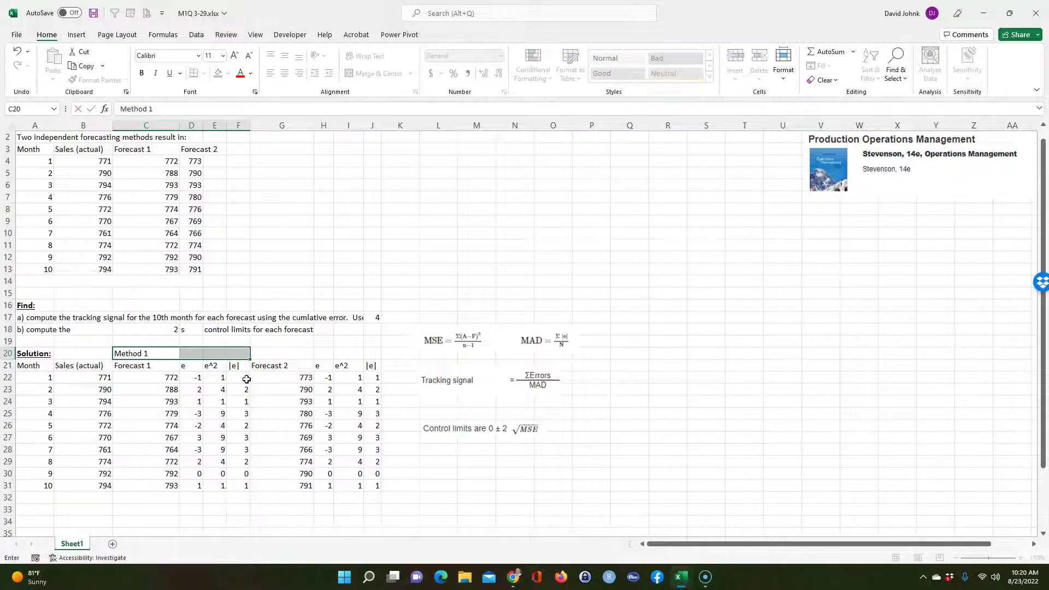
pyautogui.write('ethod 1')
pyautogui.click(167, 449)
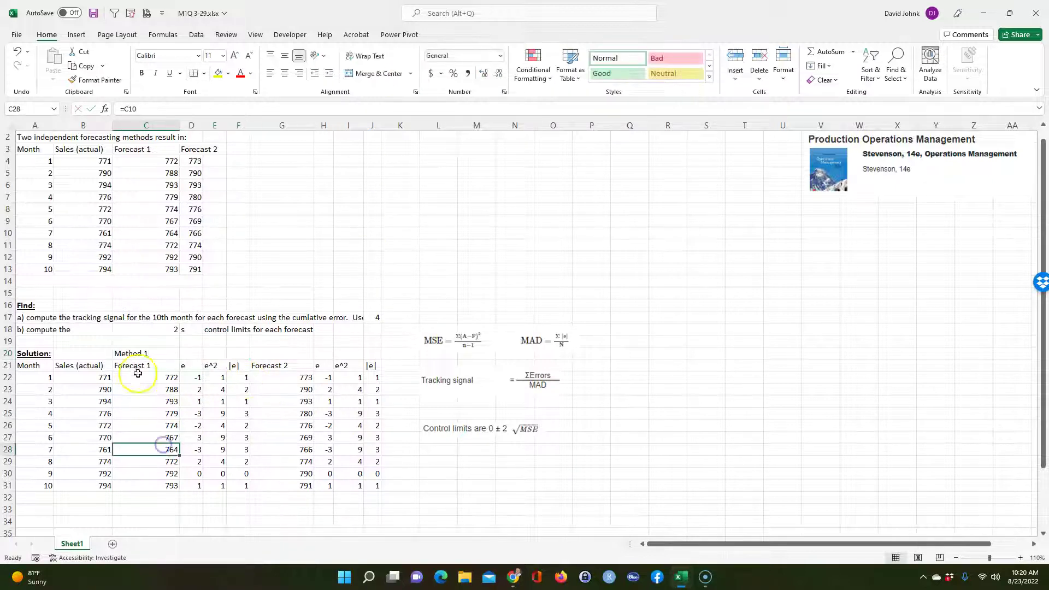
pyautogui.click(281, 355)
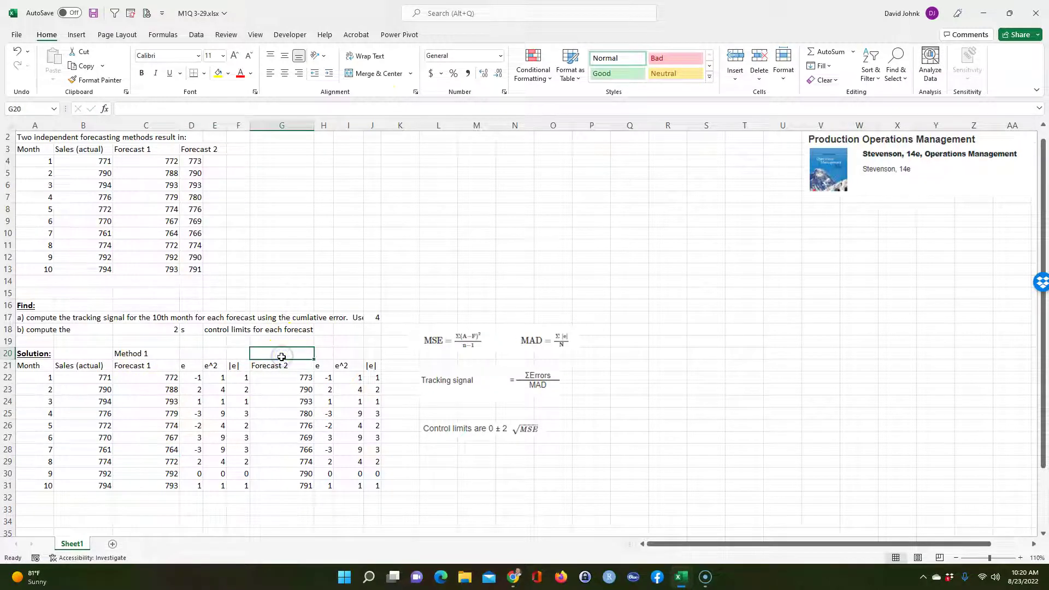
pyautogui.write('Metho')
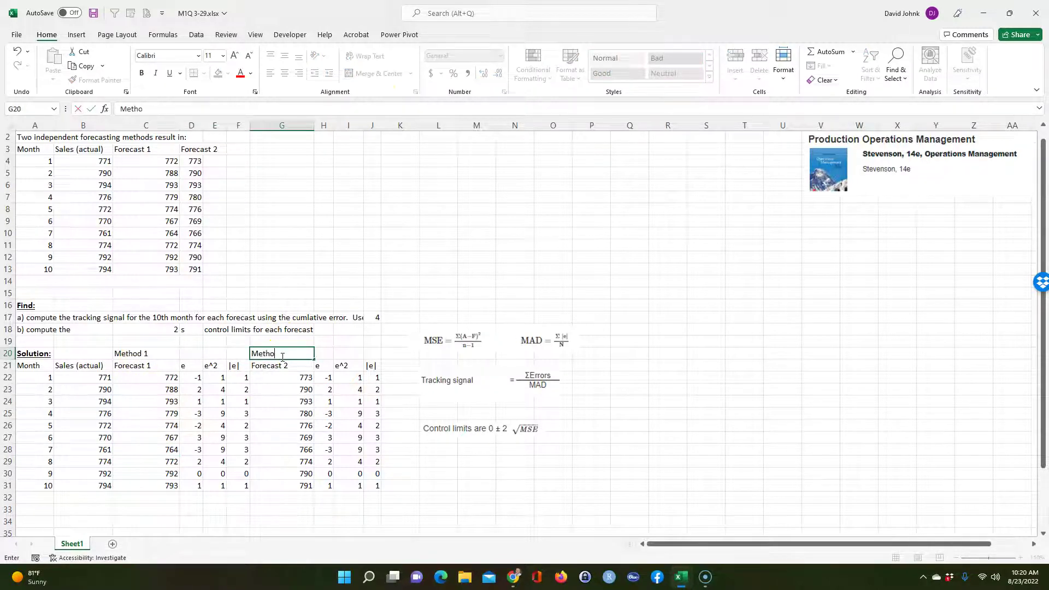
pyautogui.write('d 2')
pyautogui.press('Return')
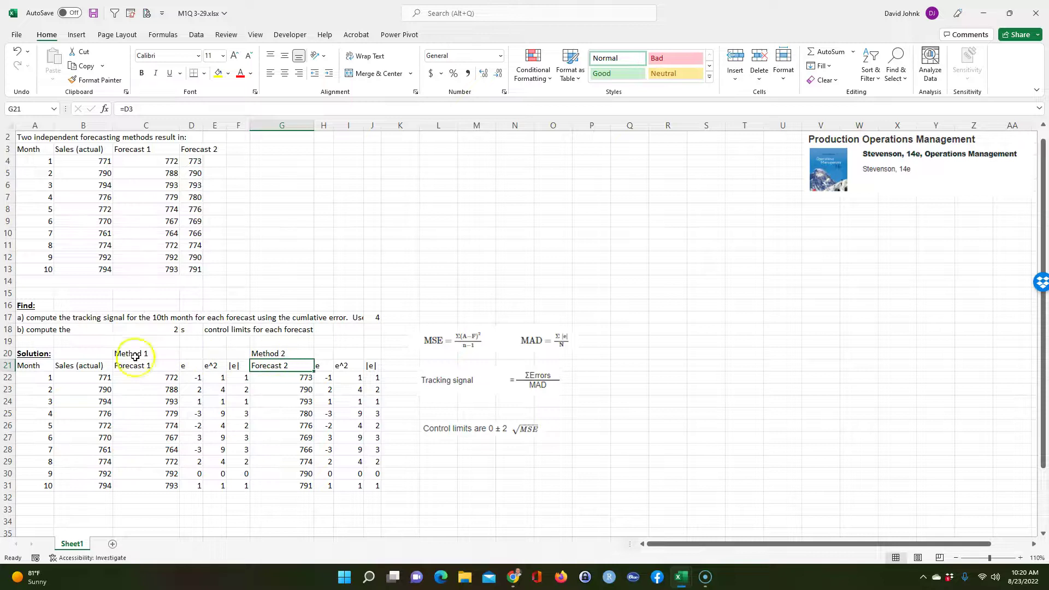
# Merge and centre Method 1 over C20:F20, shade it light orange, and move Solution: to A19
pyautogui.moveTo(134, 354); pyautogui.dragTo(234, 355)
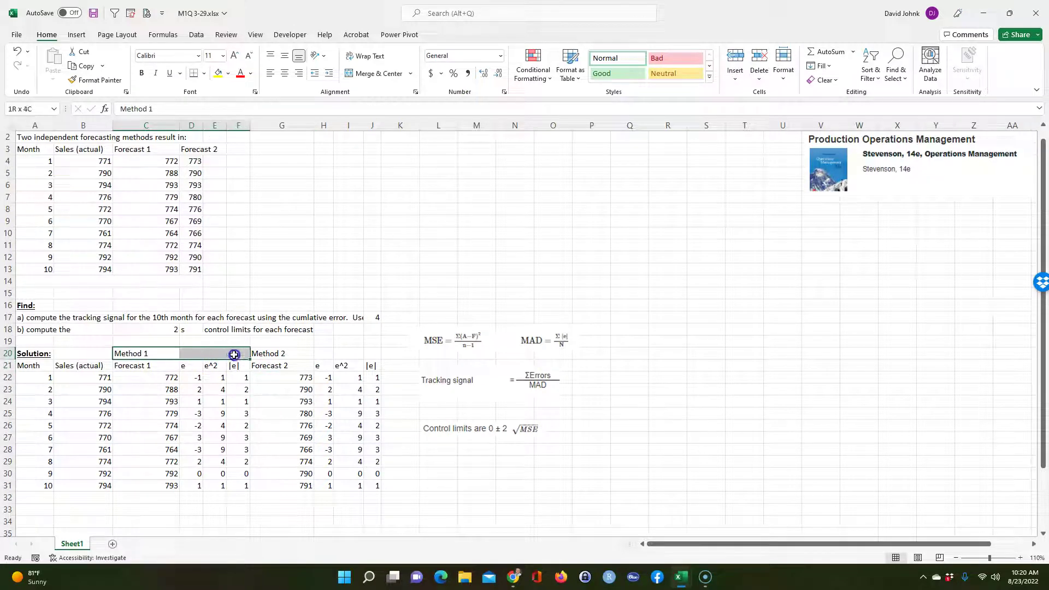
pyautogui.click(377, 74)
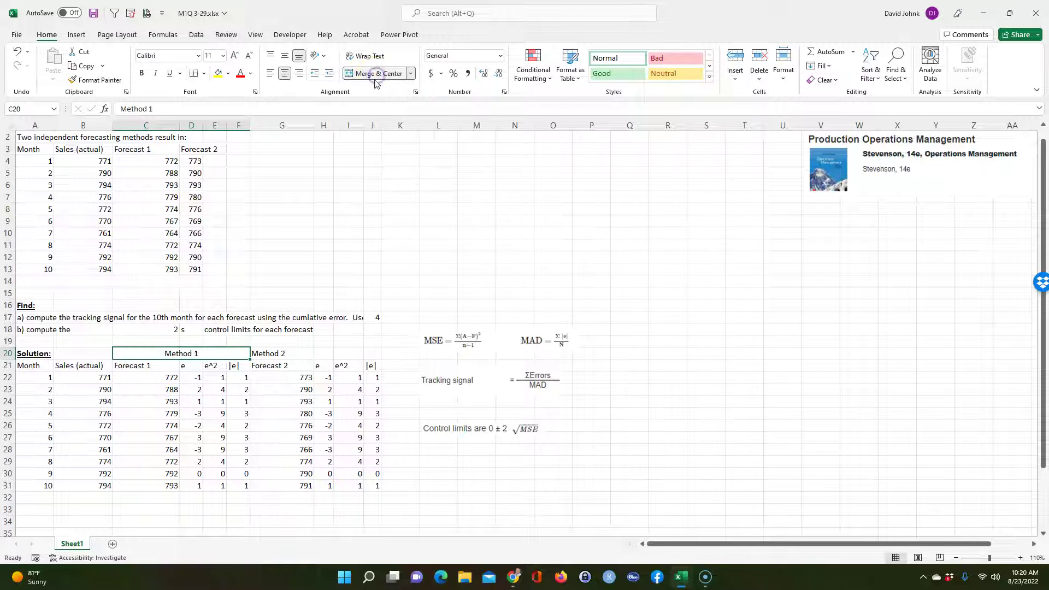
pyautogui.click(34, 352)
pyautogui.moveTo(35, 350); pyautogui.dragTo(34, 338)
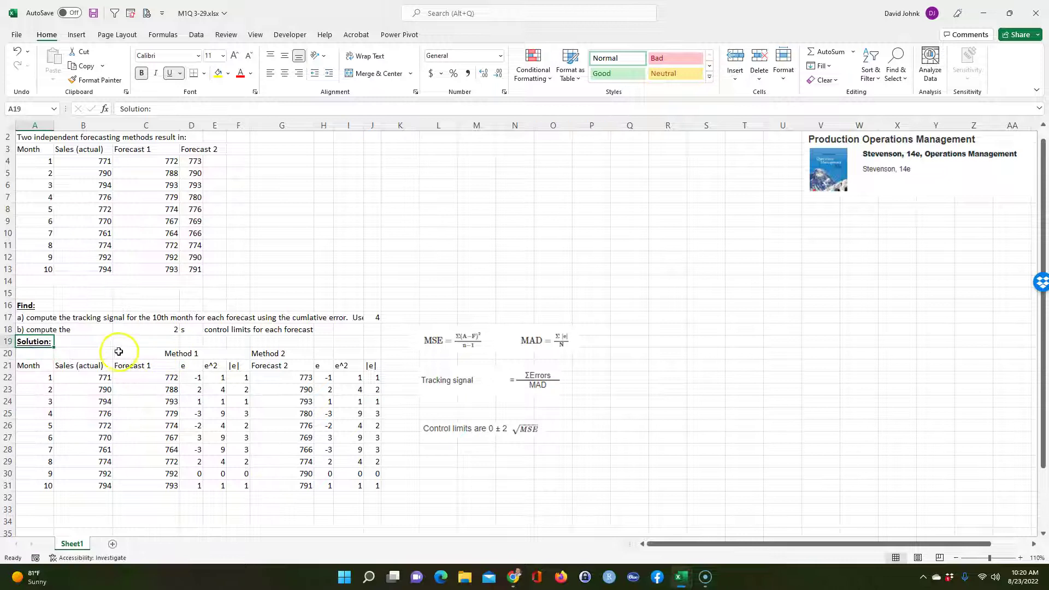
pyautogui.click(129, 353)
pyautogui.click(230, 77)
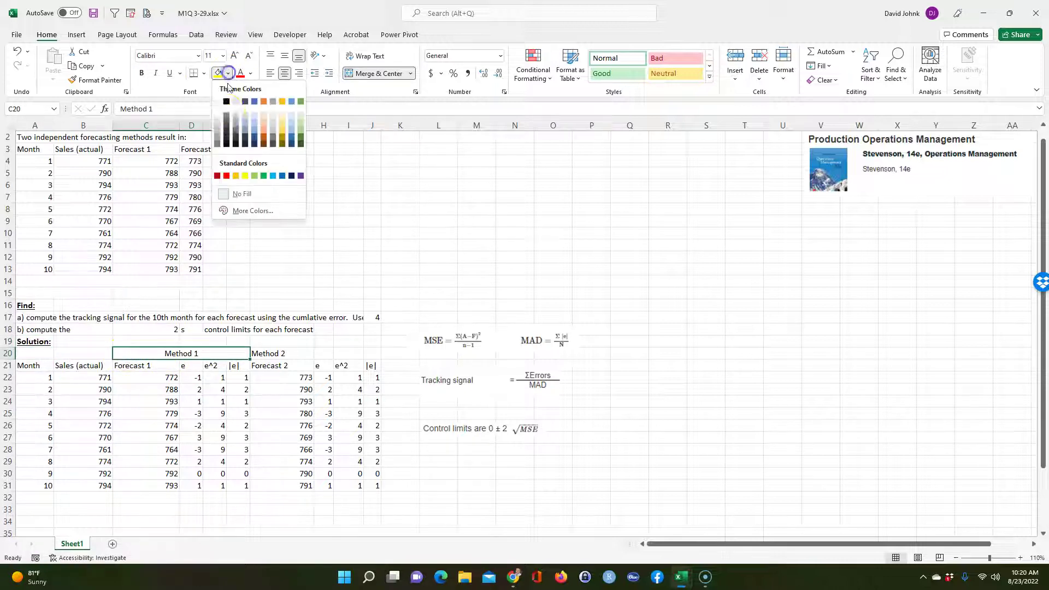
pyautogui.click(261, 132)
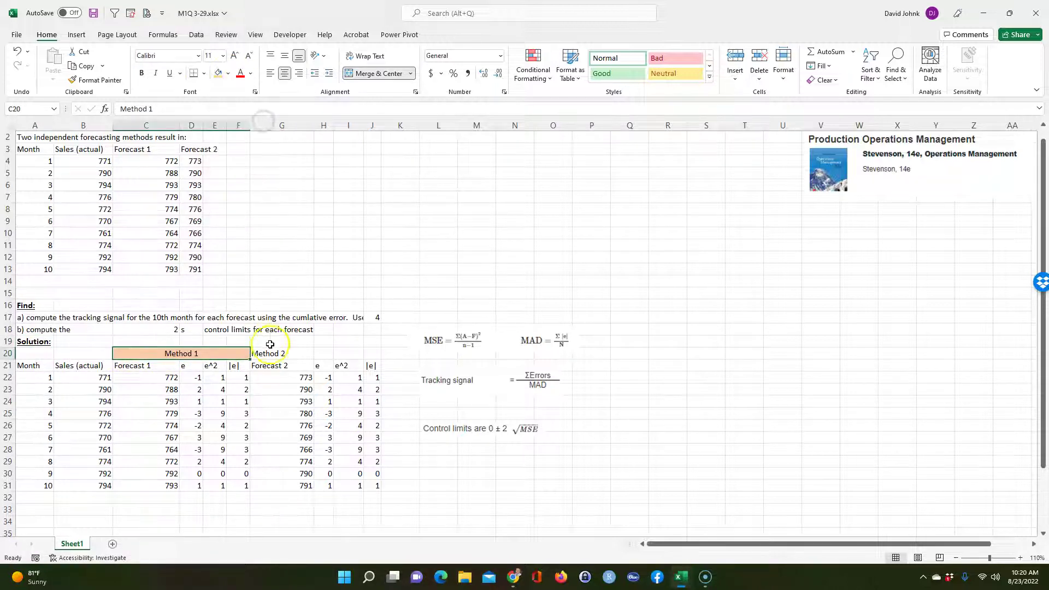
# Merge and centre Method 2 over G20:J20 and shade it light green
pyautogui.moveTo(273, 354); pyautogui.dragTo(372, 353)
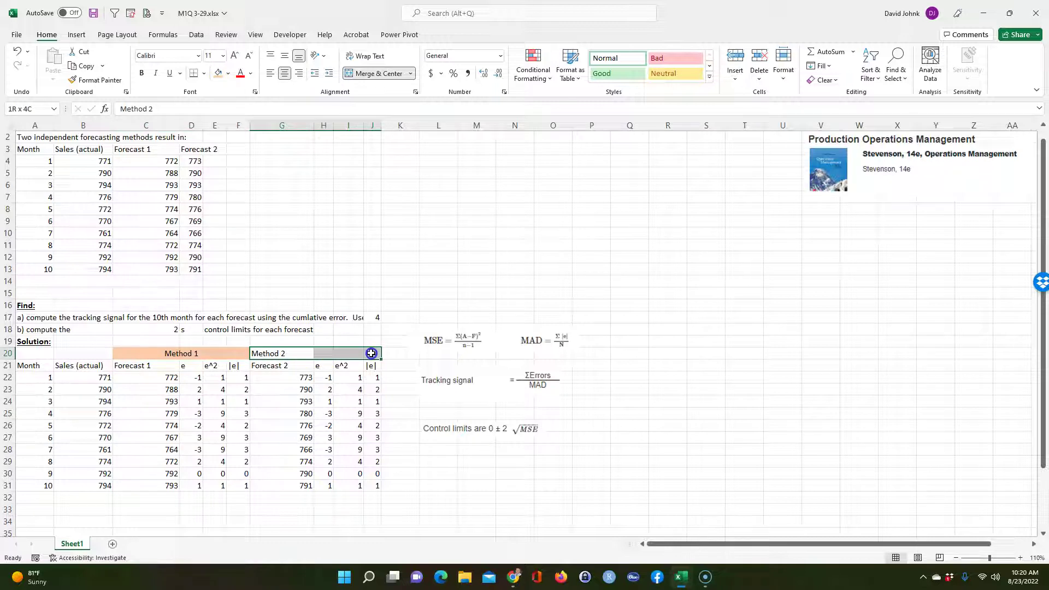
pyautogui.click(373, 73)
pyautogui.click(228, 76)
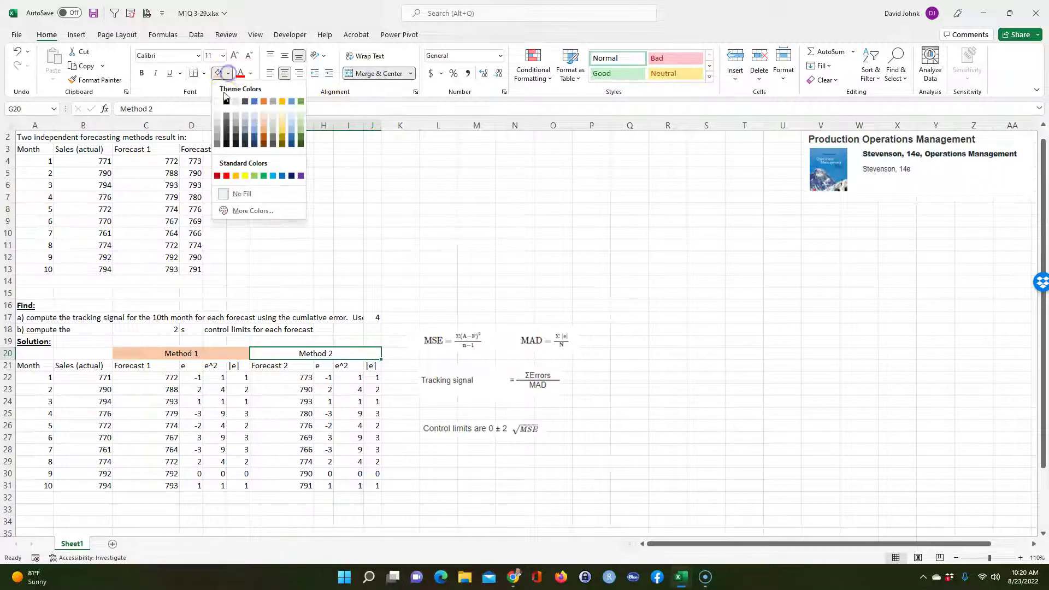
pyautogui.click(300, 113)
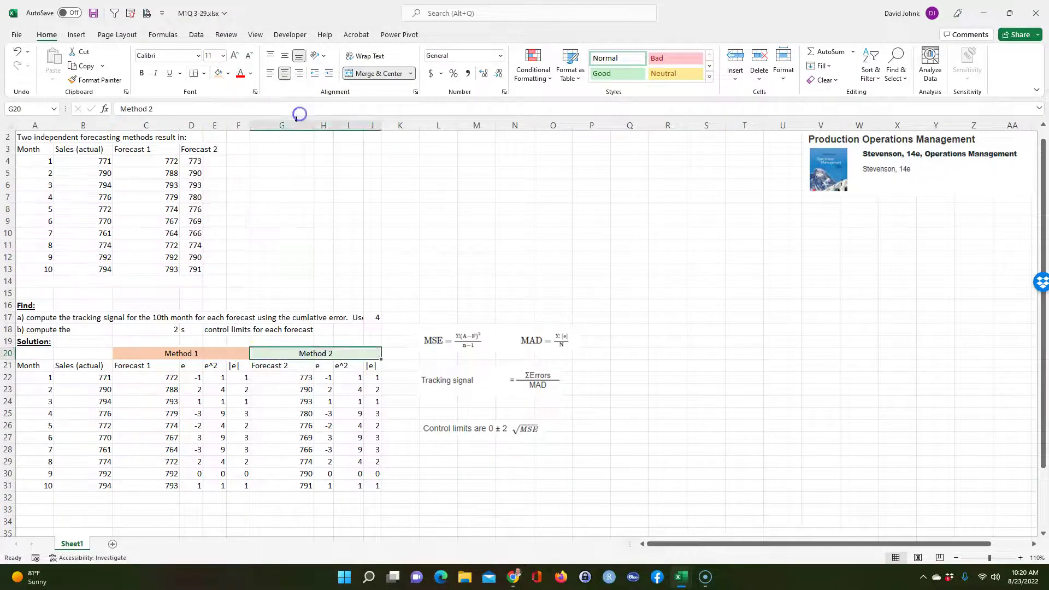
pyautogui.click(274, 496)
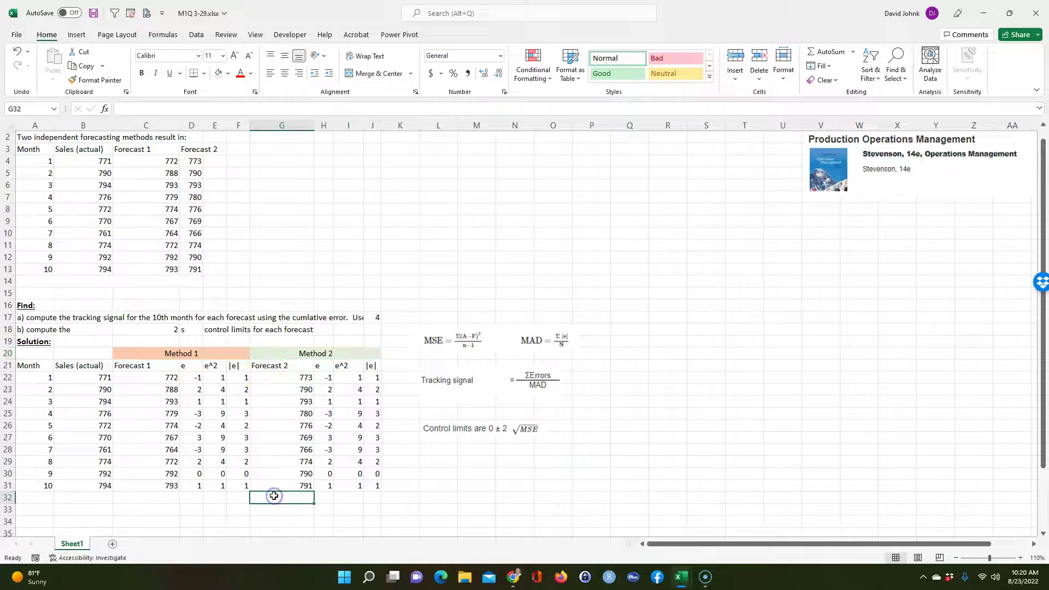
# Label cell C32 'Sum' for the totals row
pyautogui.click(144, 503)
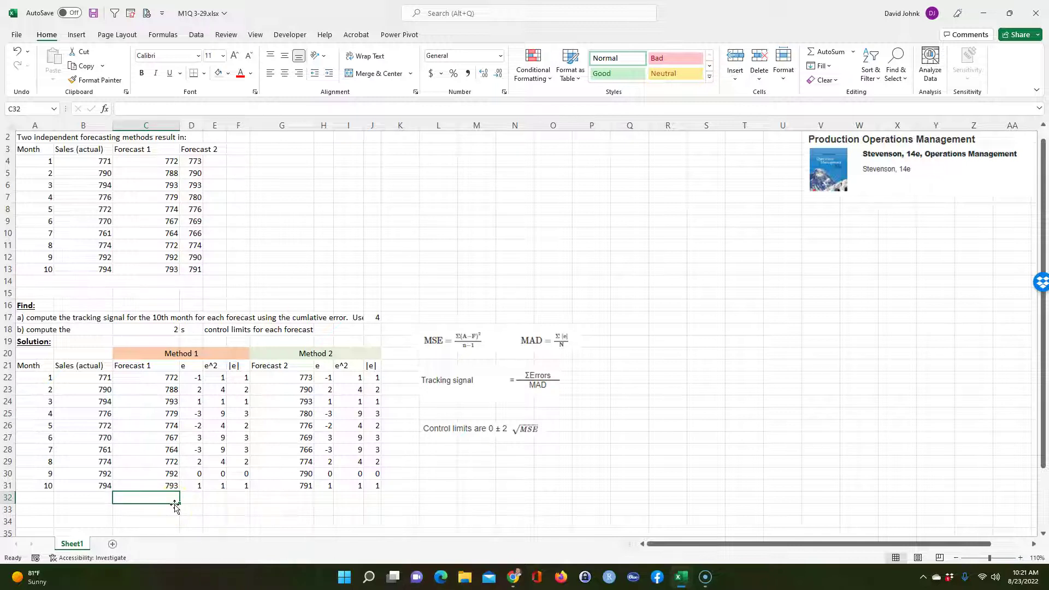
pyautogui.write('MSE')
pyautogui.press('Tab')
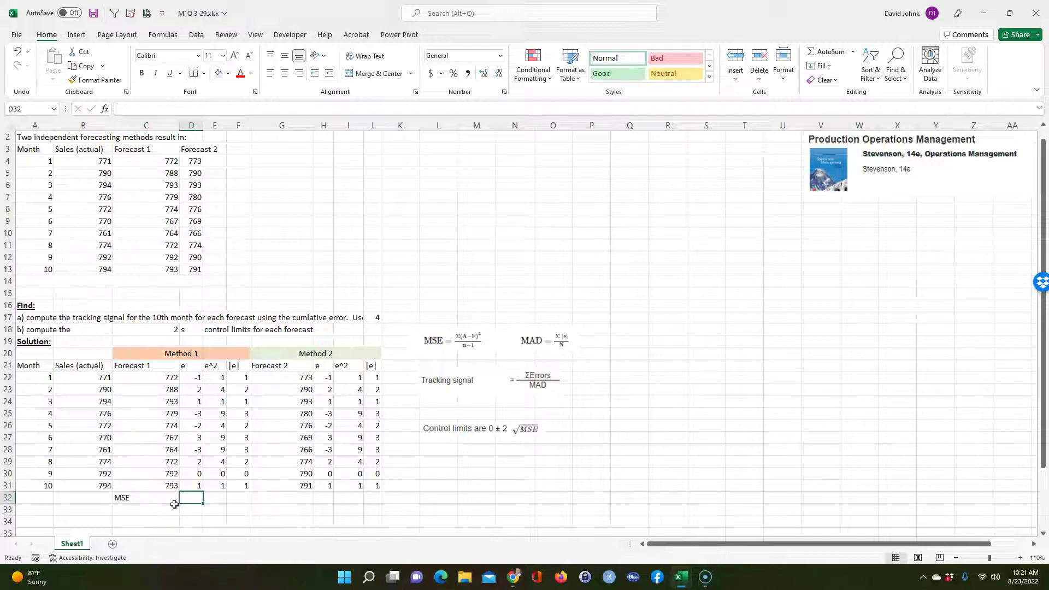
pyautogui.write('=')
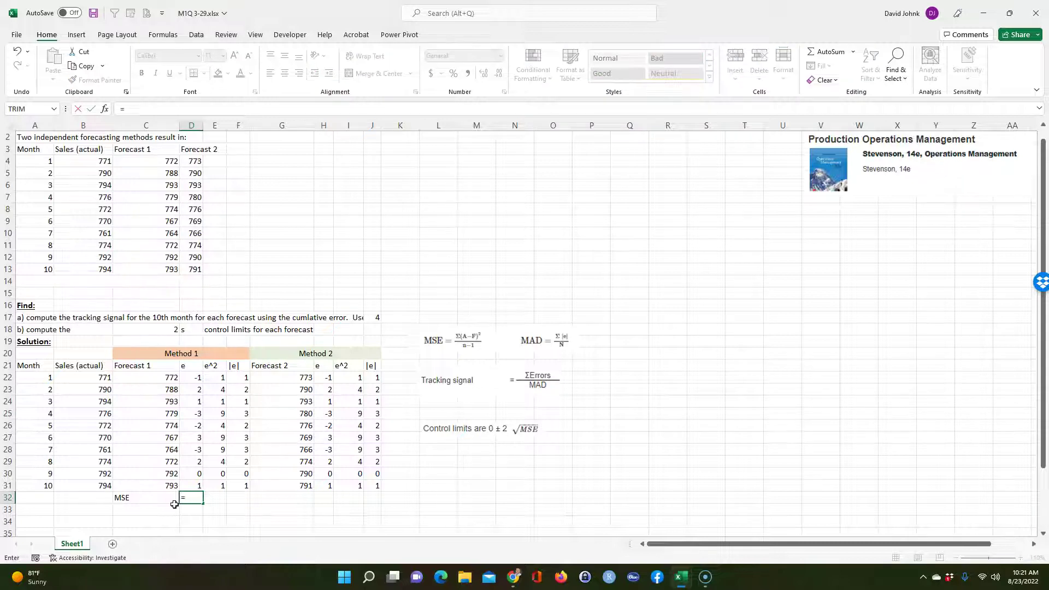
pyautogui.press('Escape')
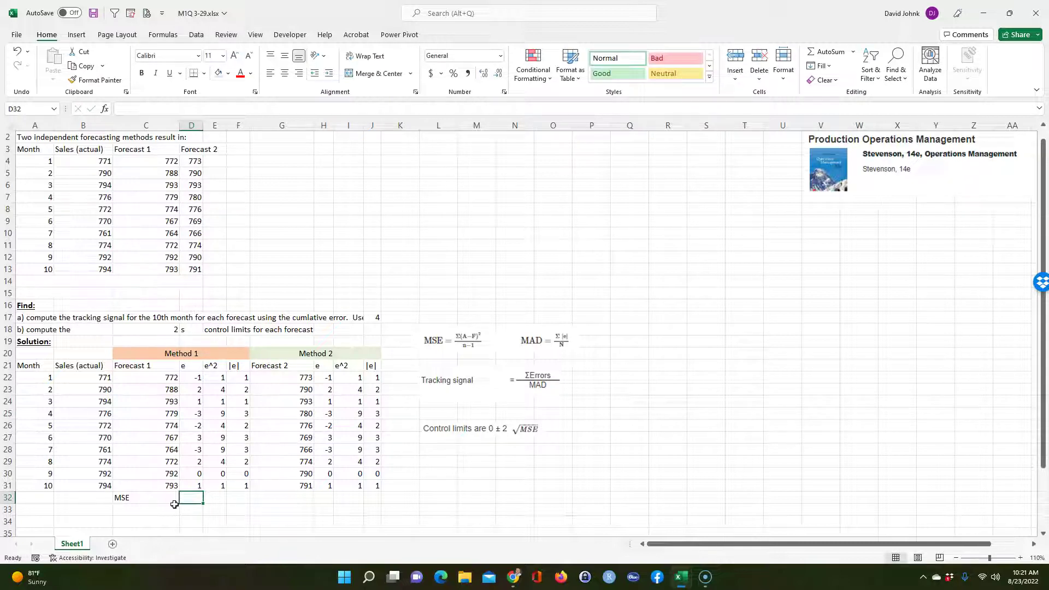
pyautogui.click(123, 501)
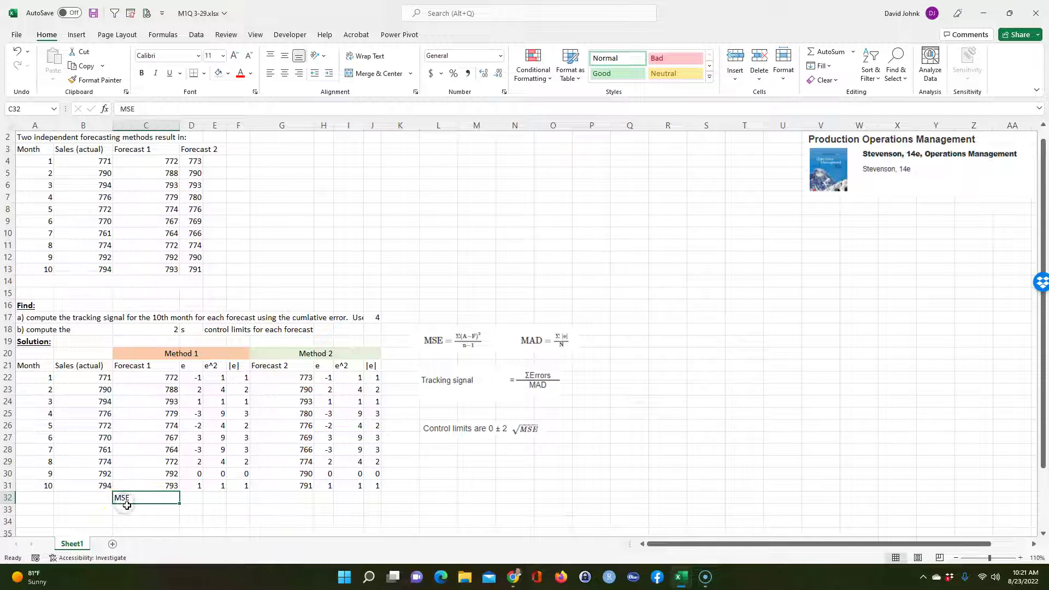
pyautogui.write('s')
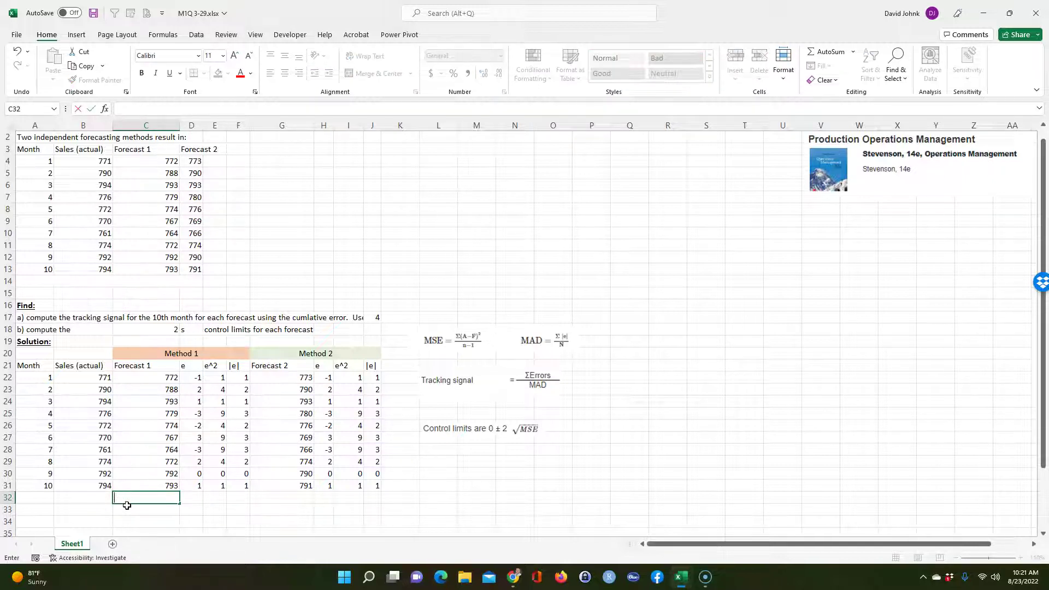
pyautogui.write('um')
pyautogui.press('Return')
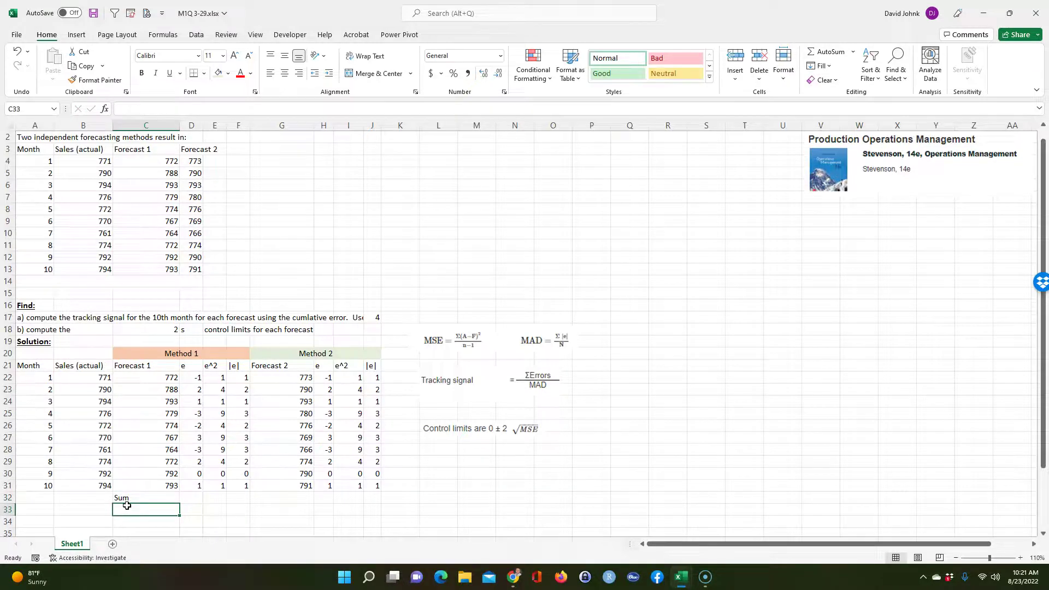
# AutoSum the e column D22:D31 into D32
pyautogui.click(188, 500)
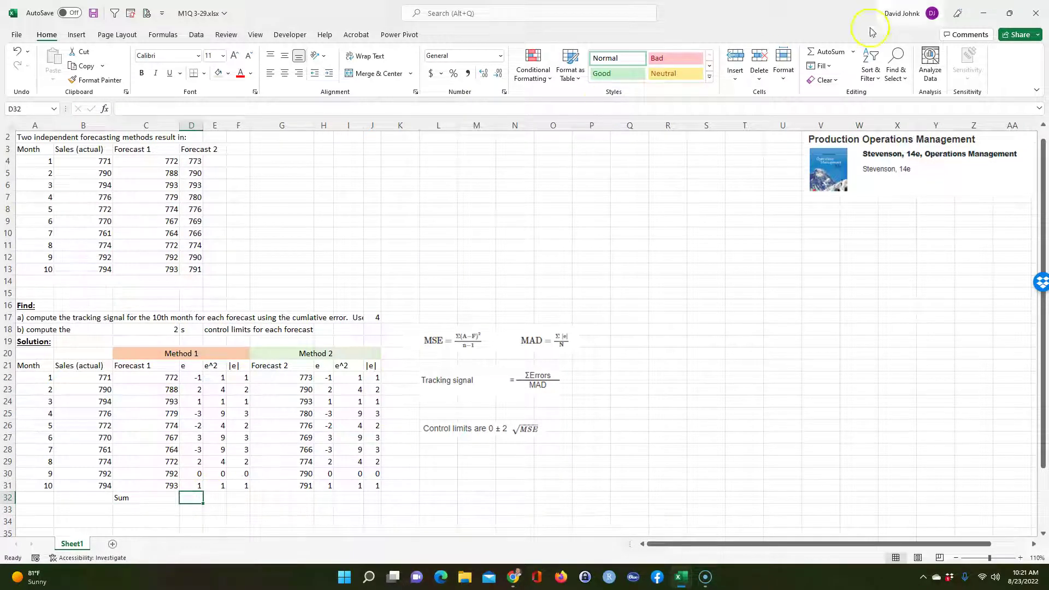
pyautogui.click(826, 53)
pyautogui.press('Return')
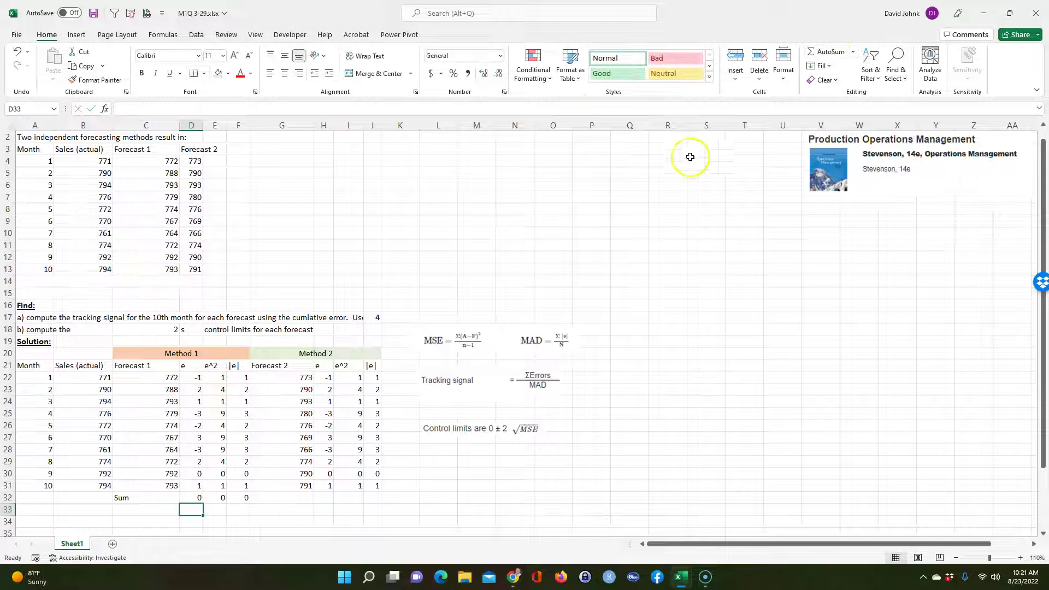
pyautogui.doubleClick(193, 499)
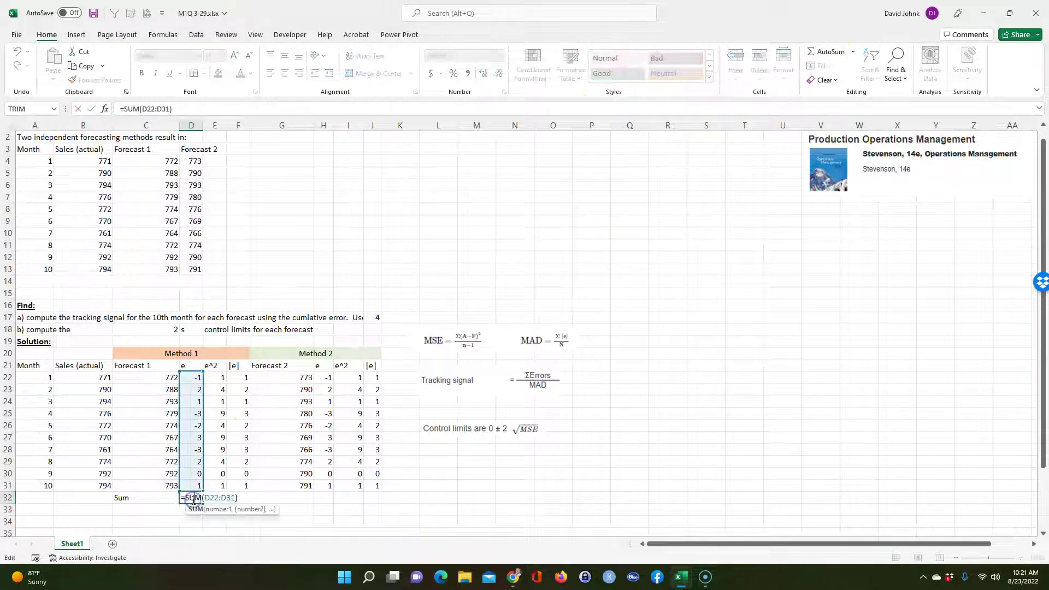
pyautogui.press('Escape')
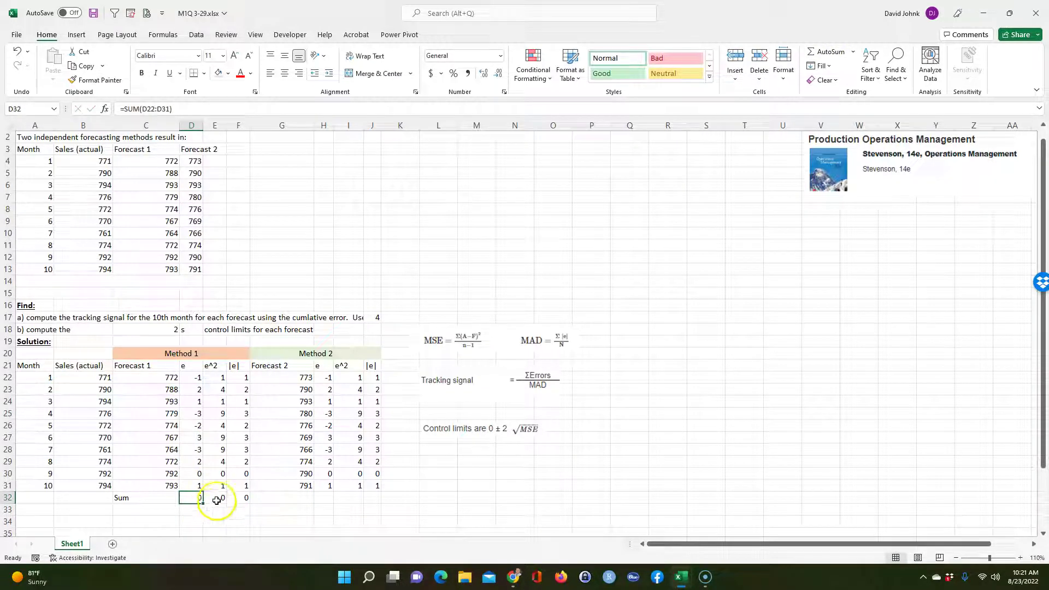
# Fill the sum across to E32 and F32, giving totals 0, 42 and 18
pyautogui.click(219, 497)
pyautogui.write('=D32^2')
pyautogui.hotkey('ctrl', 'Return')
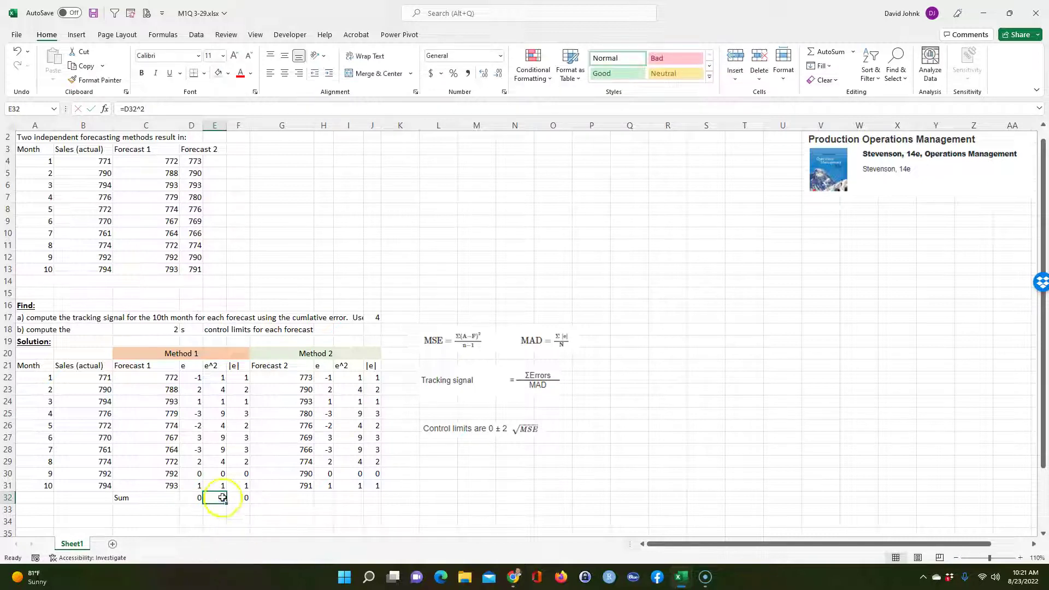
pyautogui.press('Escape')
pyautogui.doubleClick(191, 497)
pyautogui.press('Escape')
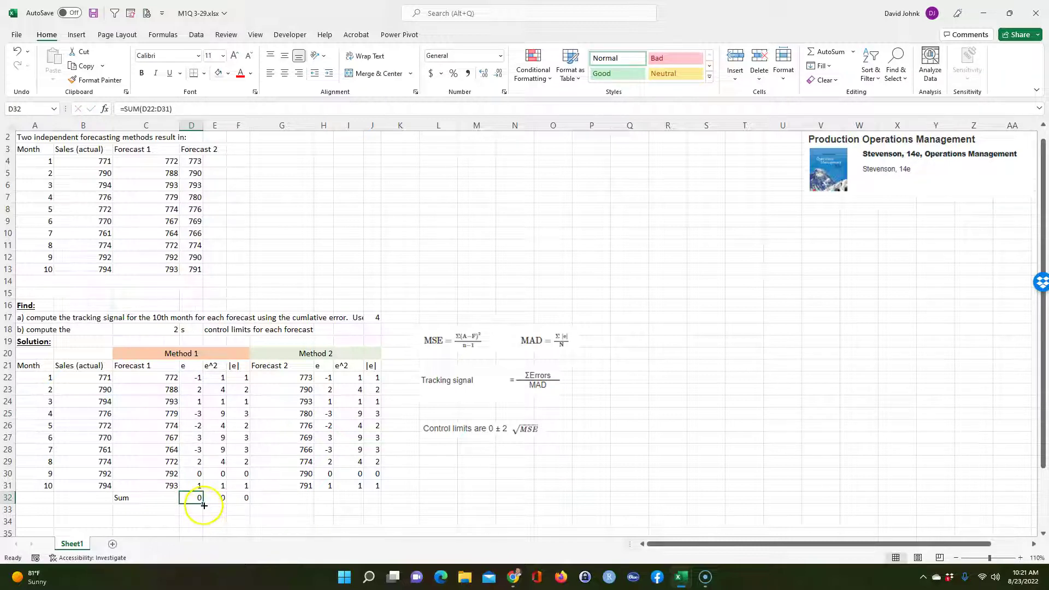
pyautogui.moveTo(204, 505); pyautogui.dragTo(228, 495)
pyautogui.click(220, 519)
# Copy the Method 1 Sum row C32:F32 into G32:J32 under Method 2
pyautogui.moveTo(144, 497); pyautogui.dragTo(235, 498)
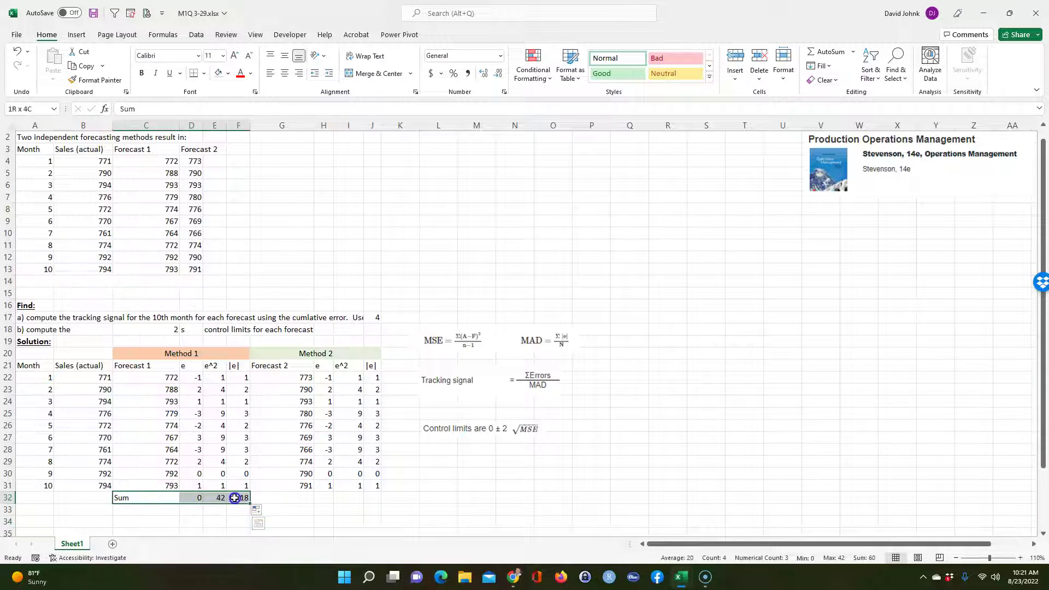
pyautogui.hotkey('ctrl', 'c')
pyautogui.click(289, 497)
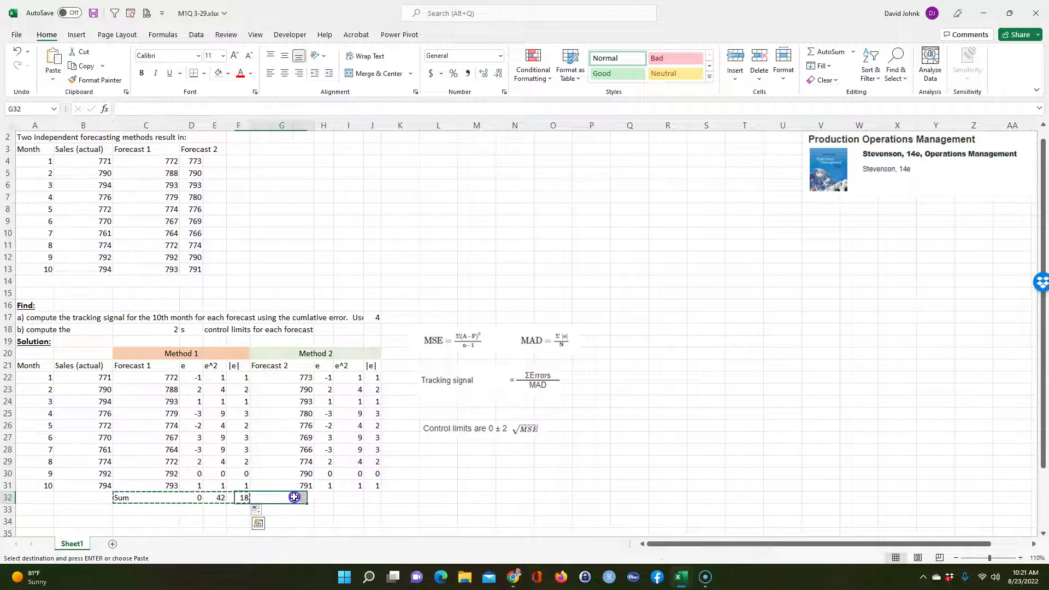
pyautogui.hotkey('ctrl', 'v')
pyautogui.click(328, 520)
pyautogui.press('Escape')
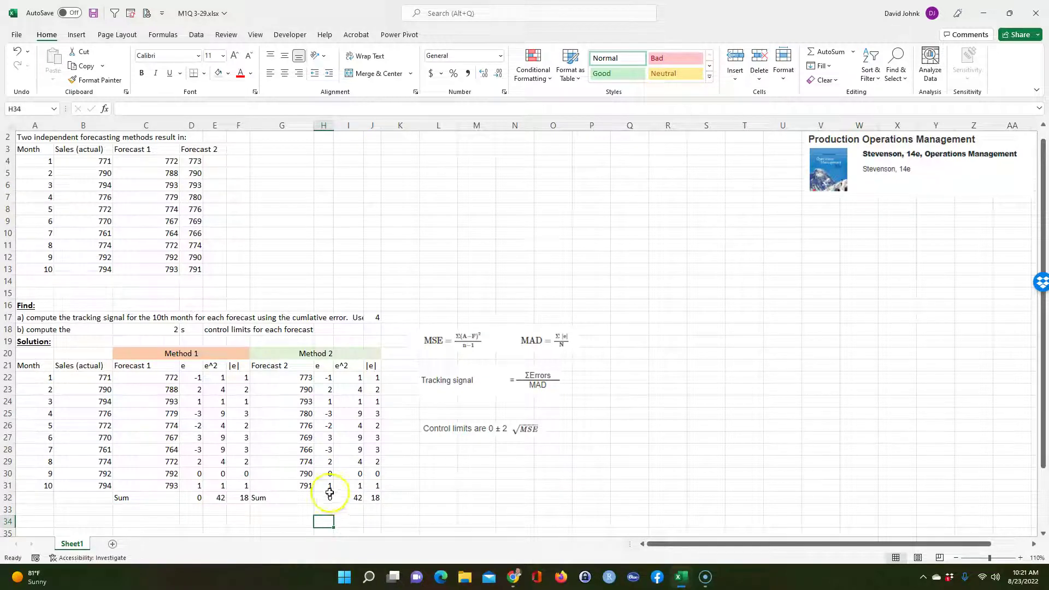
pyautogui.click(328, 497)
# Compare the error sums of Method 1 and Method 2 below the tables
pyautogui.click(199, 498)
pyautogui.click(323, 498)
pyautogui.click(195, 500)
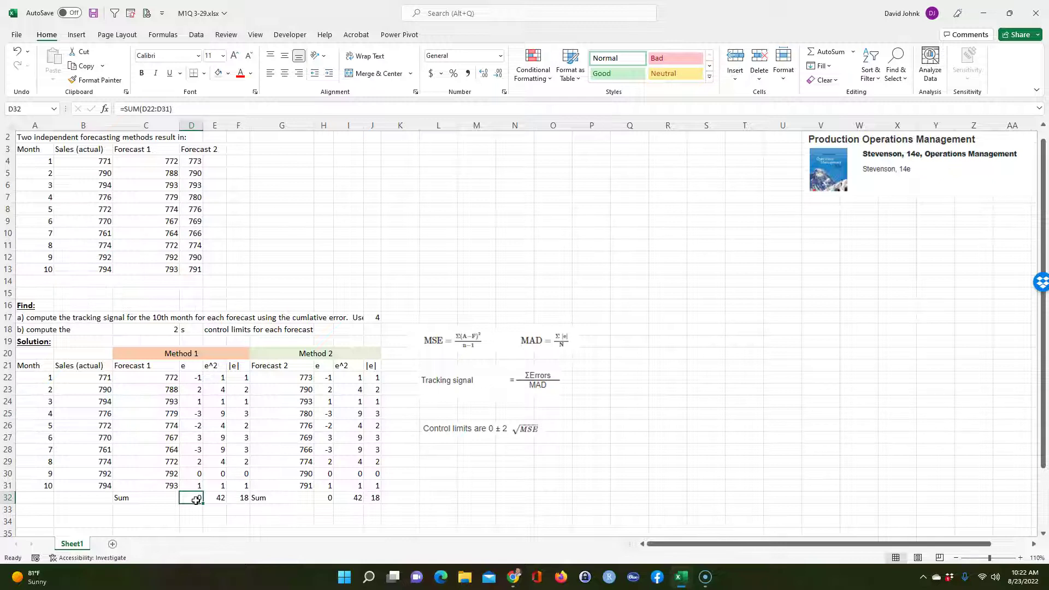
pyautogui.click(280, 523)
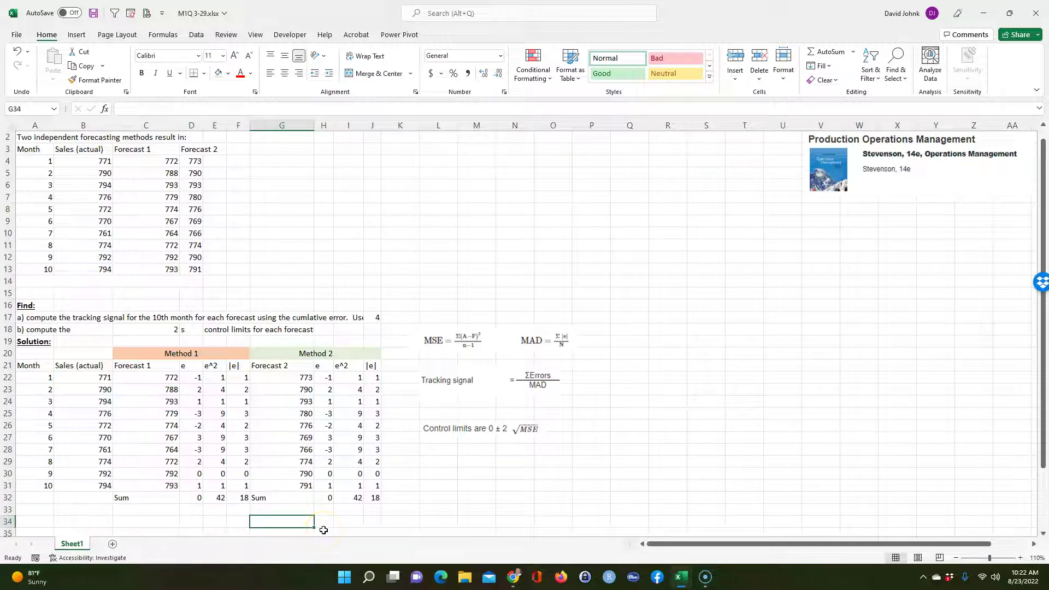
# Change H22 to =B22-G22 and fill it down to H31, giving sums -8, 76 and 22
pyautogui.doubleClick(329, 377)
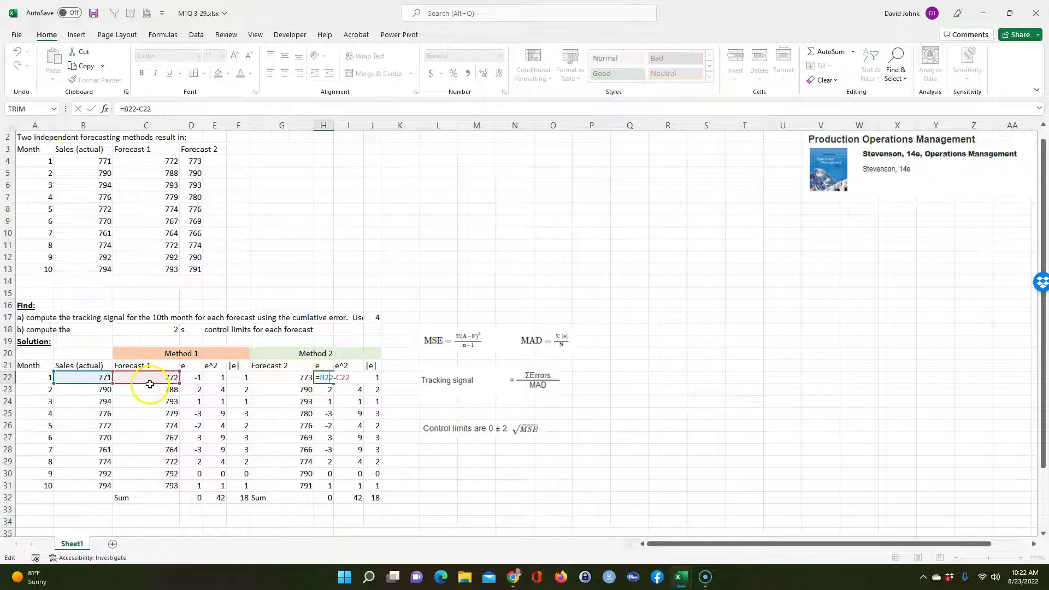
pyautogui.moveTo(149, 384); pyautogui.dragTo(282, 382)
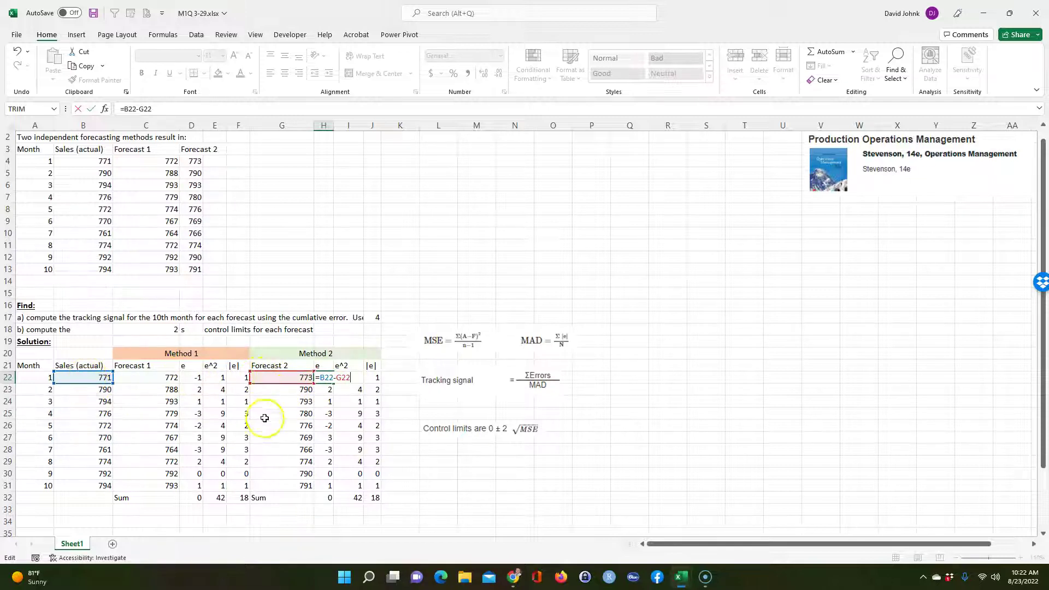
pyautogui.press('Return')
pyautogui.click(324, 378)
pyautogui.moveTo(333, 384); pyautogui.dragTo(329, 487)
pyautogui.click(292, 529)
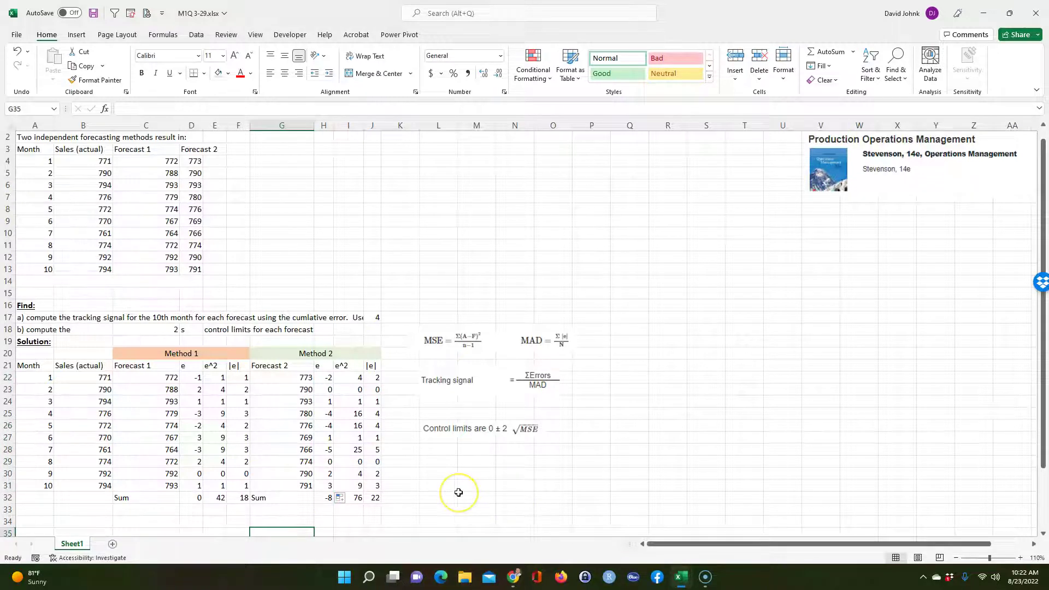
# Label C33 'MSE' and enter =E32/$A$30 in D33 for Method 1's MSE of 4.67
pyautogui.click(298, 533)
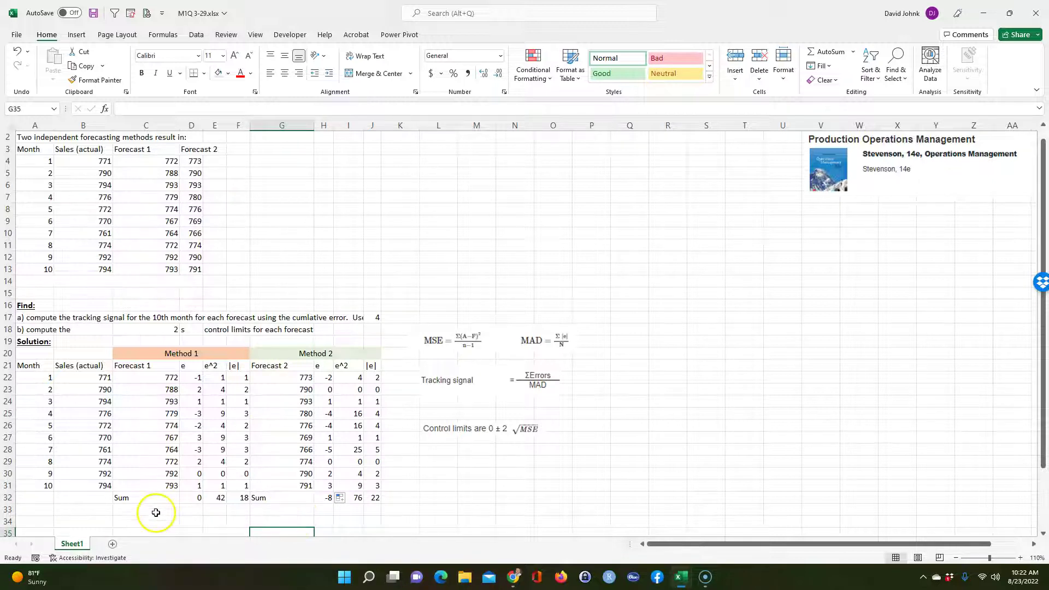
pyautogui.click(133, 510)
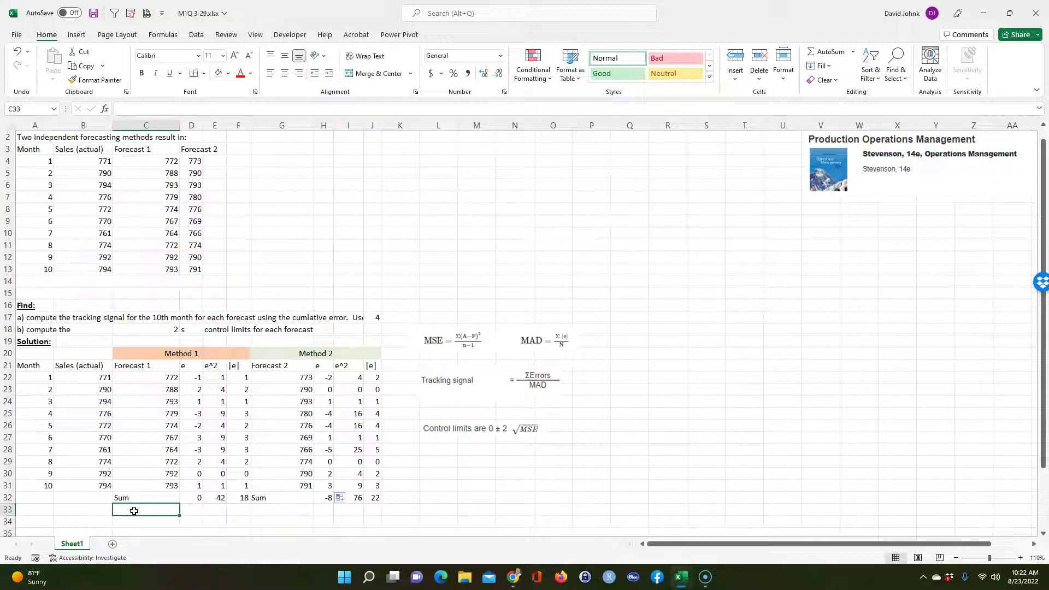
pyautogui.write('MSE')
pyautogui.press('Up')
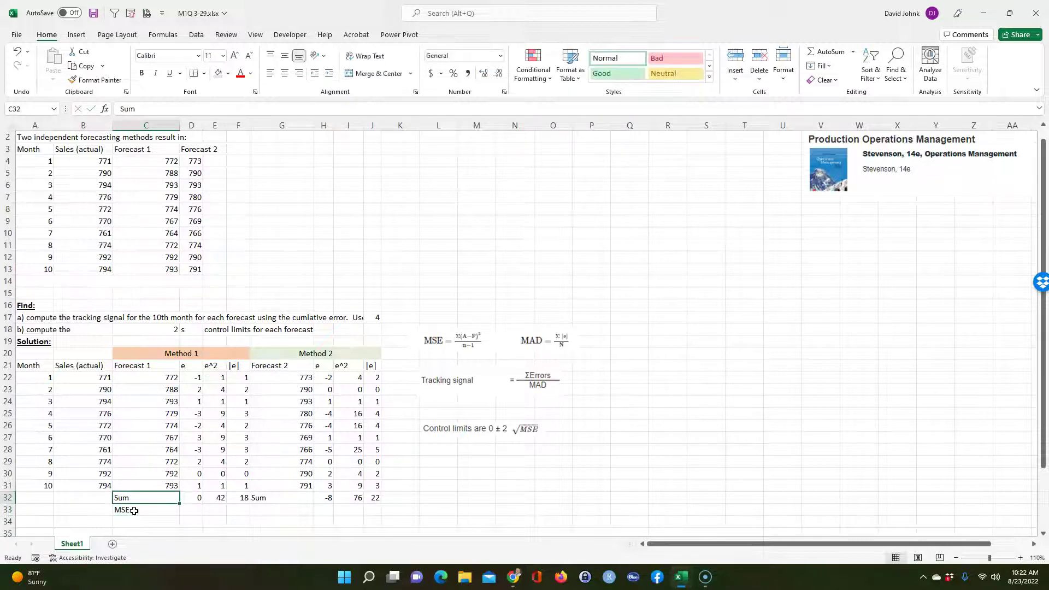
pyautogui.click(188, 509)
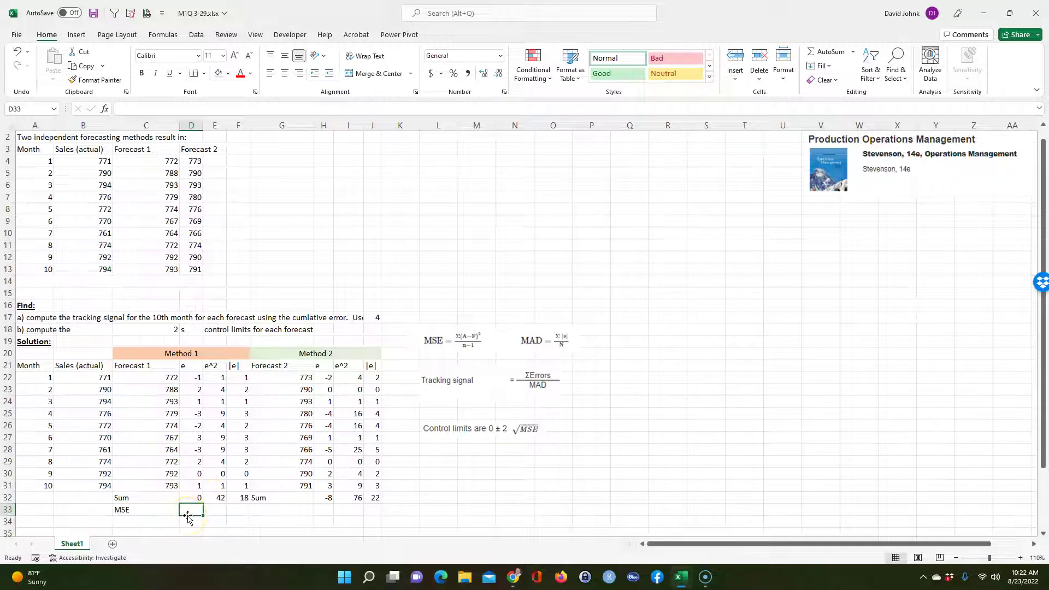
pyautogui.write('=')
pyautogui.click(218, 498)
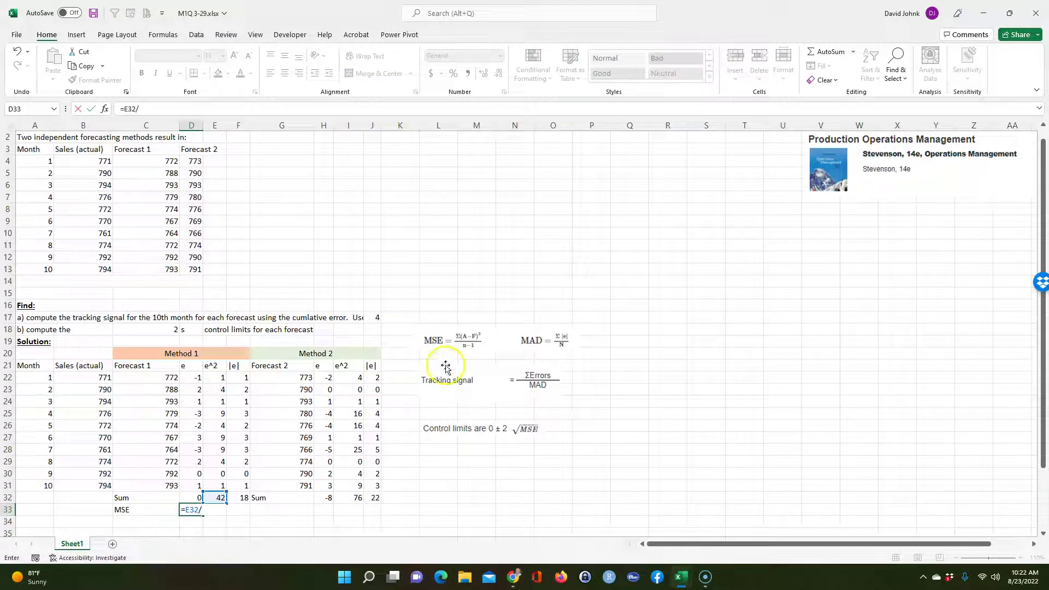
pyautogui.click(42, 472)
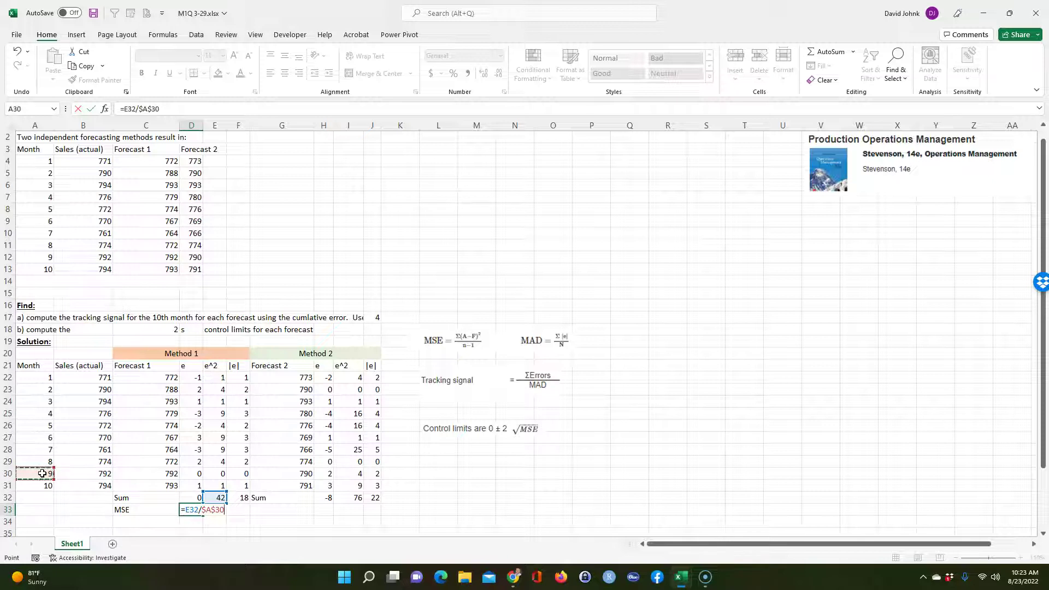
pyautogui.press('Return')
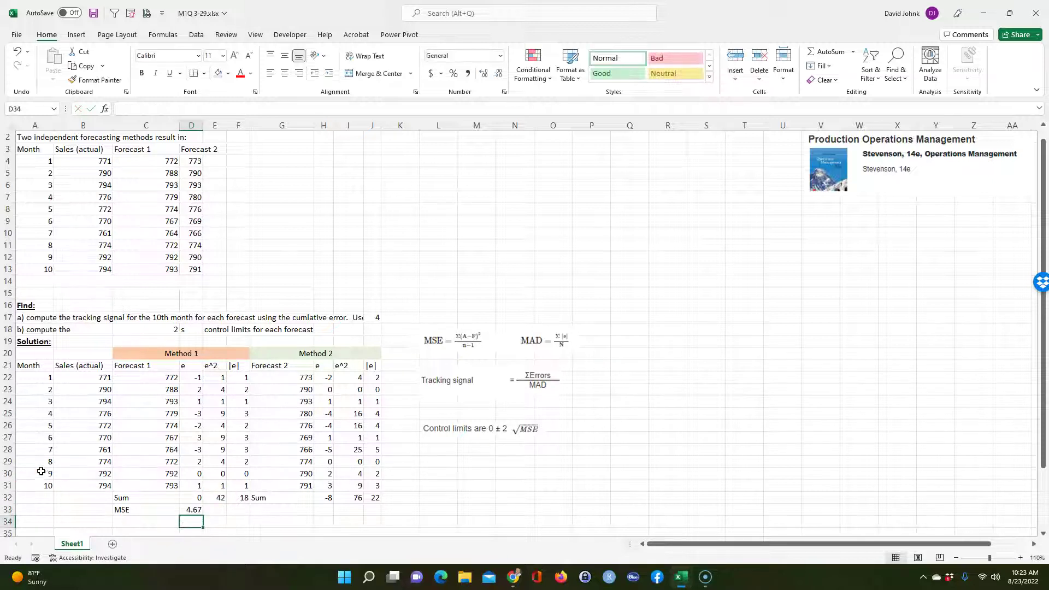
# Copy the MSE label and formula from C33:D33 to G33 for Method 2
pyautogui.moveTo(122, 510); pyautogui.dragTo(192, 512)
pyautogui.hotkey('ctrl', 'c')
pyautogui.click(320, 510)
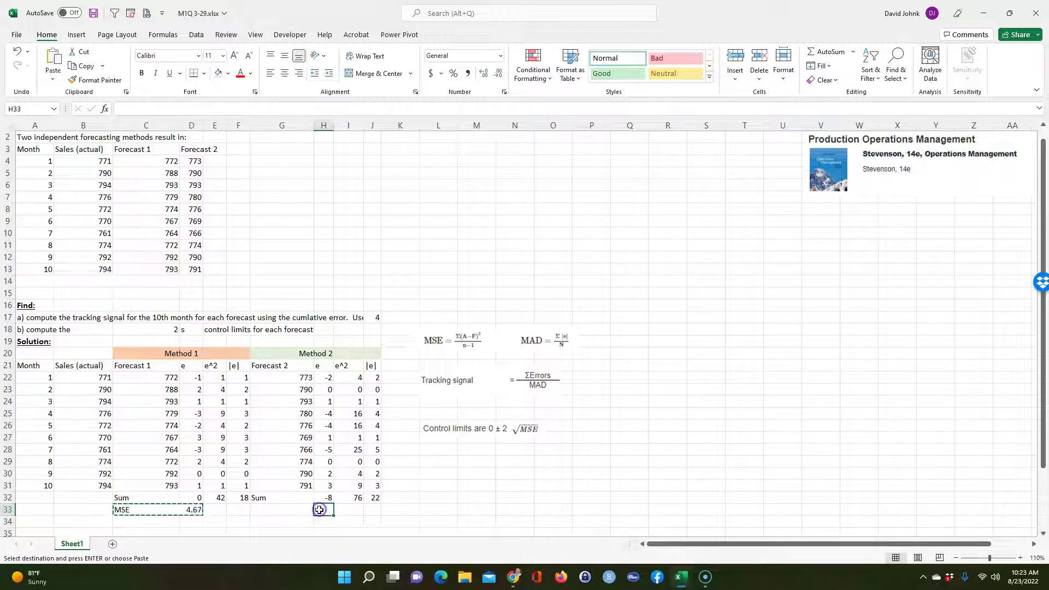
pyautogui.click(288, 510)
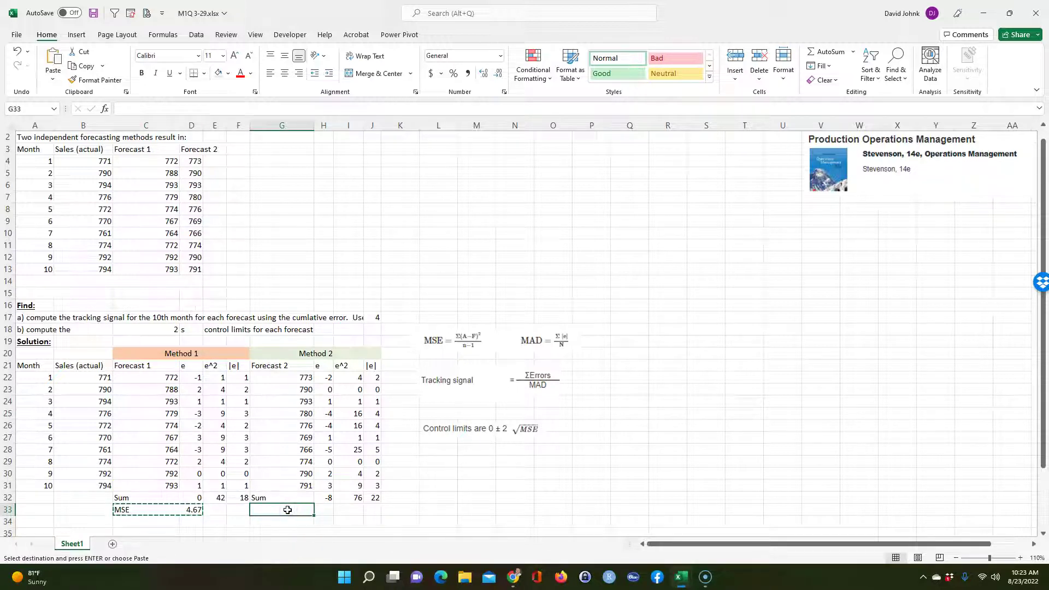
pyautogui.hotkey('ctrl', 'v')
pyautogui.click(479, 497)
pyautogui.press('Escape')
pyautogui.click(268, 519)
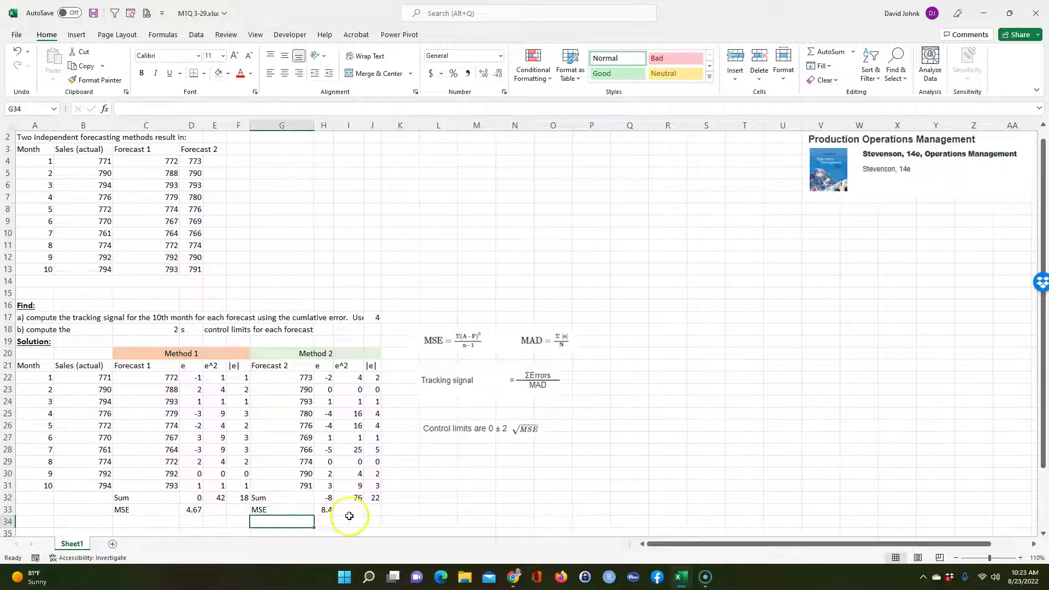
# Show Method 2's MSE as 8.4 with one decimal and restore column H's width
pyautogui.click(333, 507)
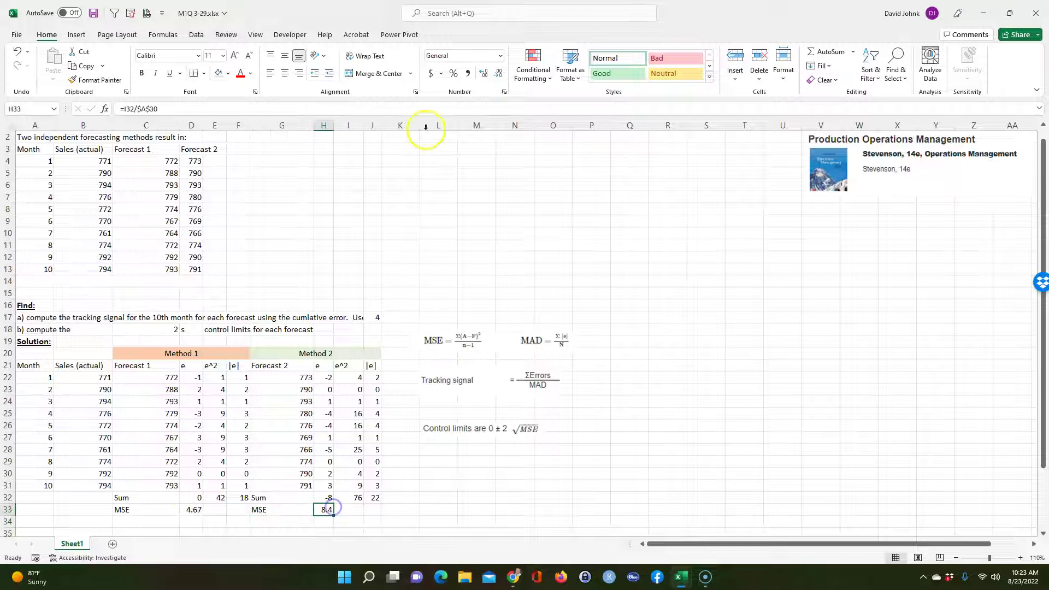
pyautogui.click(487, 72)
pyautogui.click(487, 71)
pyautogui.click(486, 72)
pyautogui.click(487, 72)
pyautogui.click(487, 71)
pyautogui.click(498, 73)
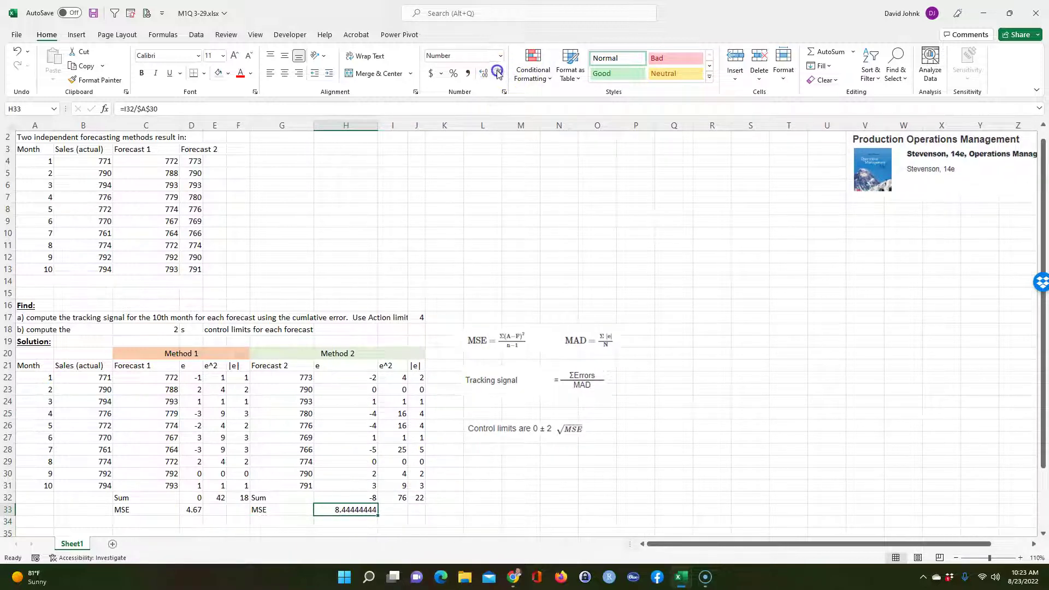
pyautogui.click(499, 73)
pyautogui.click(499, 74)
pyautogui.click(499, 73)
pyautogui.click(498, 73)
pyautogui.moveTo(377, 124); pyautogui.dragTo(332, 129)
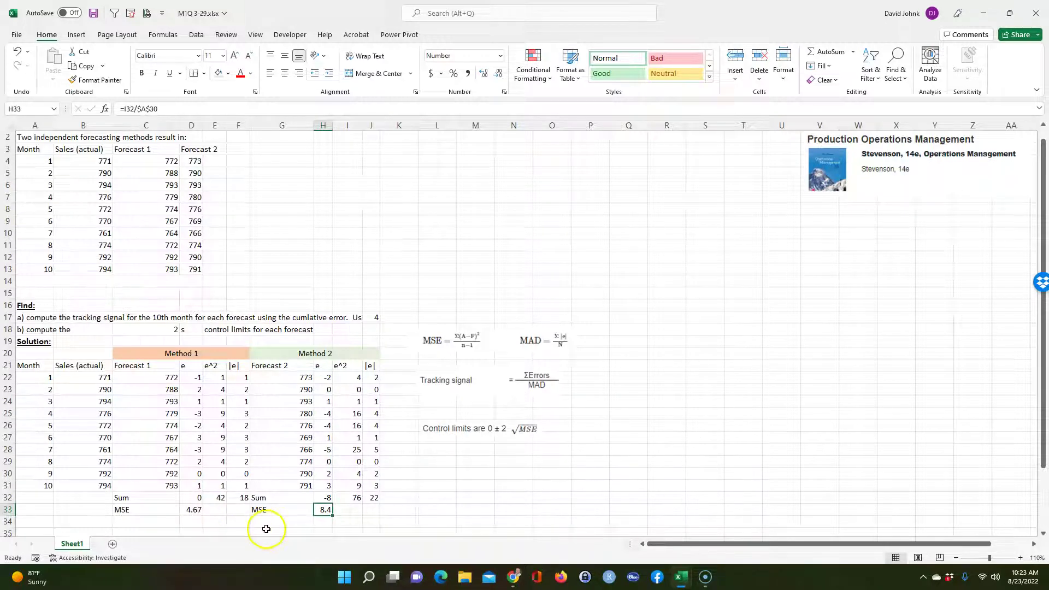
pyautogui.scroll(-1, 267, 525)
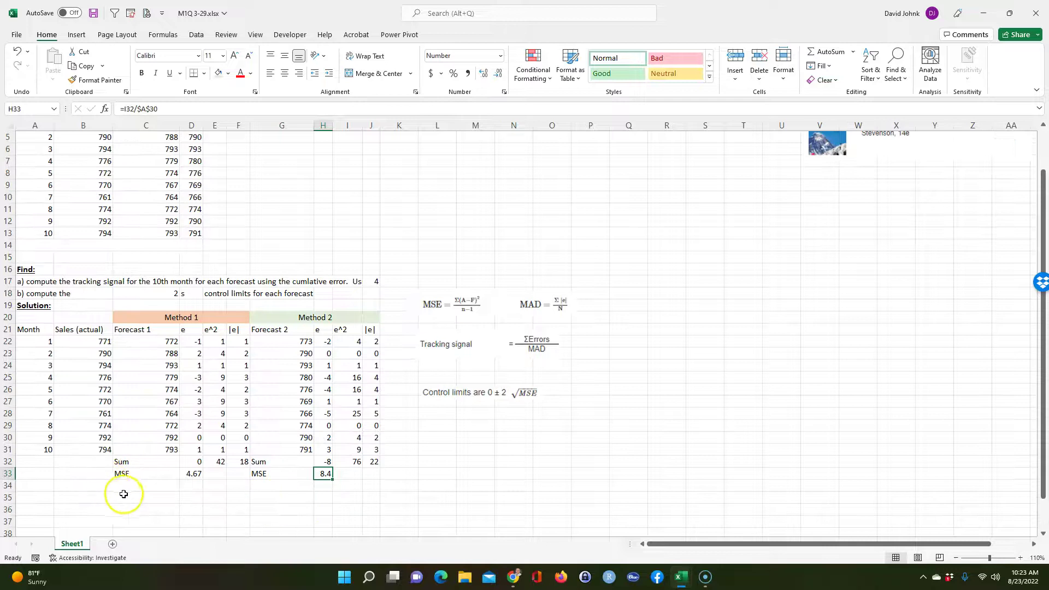
pyautogui.click(132, 489)
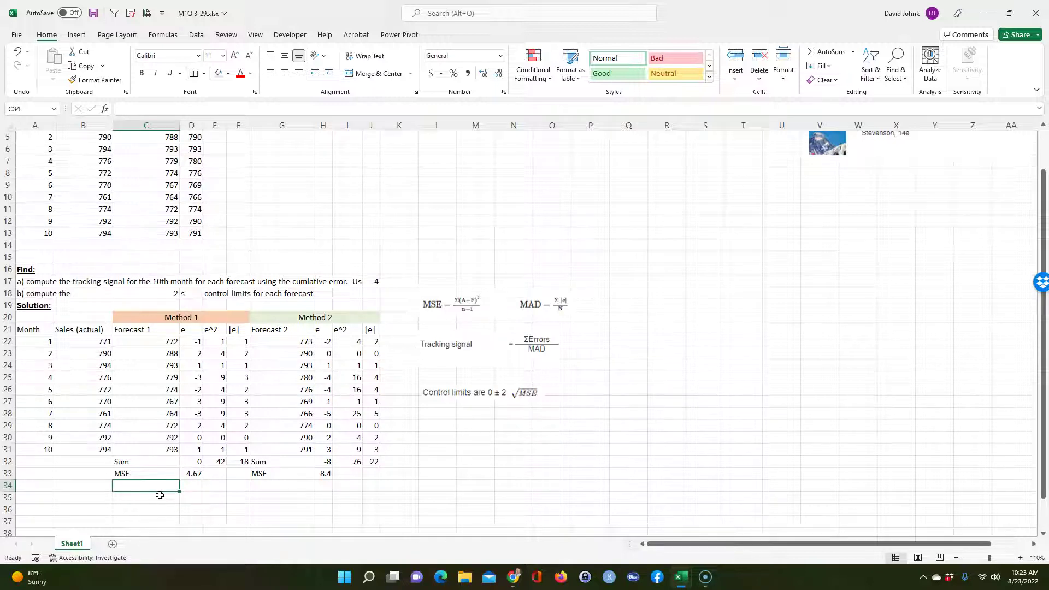
pyautogui.write('M')
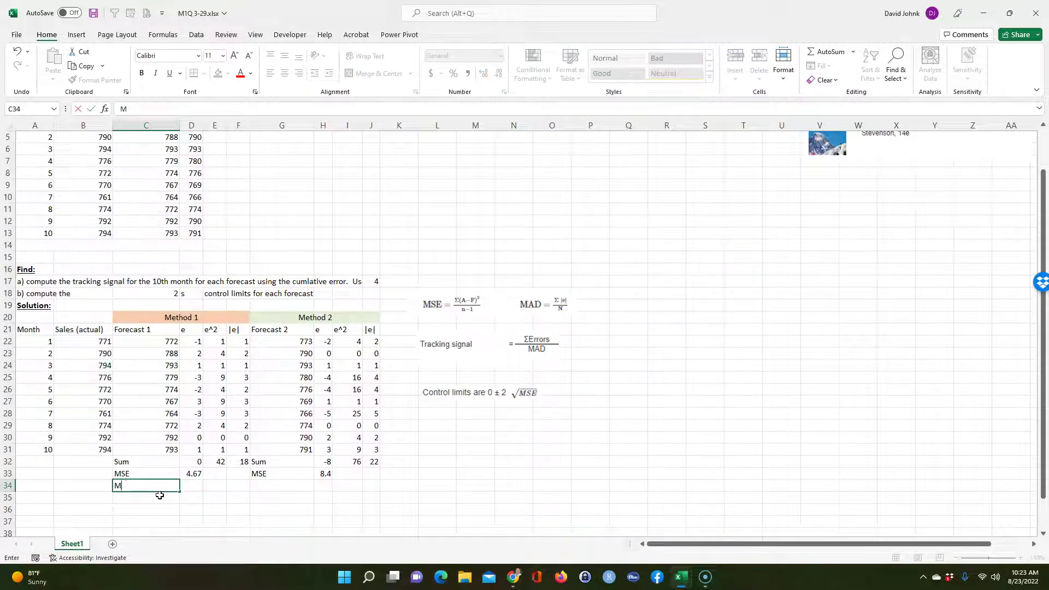
pyautogui.write('AD')
pyautogui.press('Return')
pyautogui.hscroll(2, 159, 494)
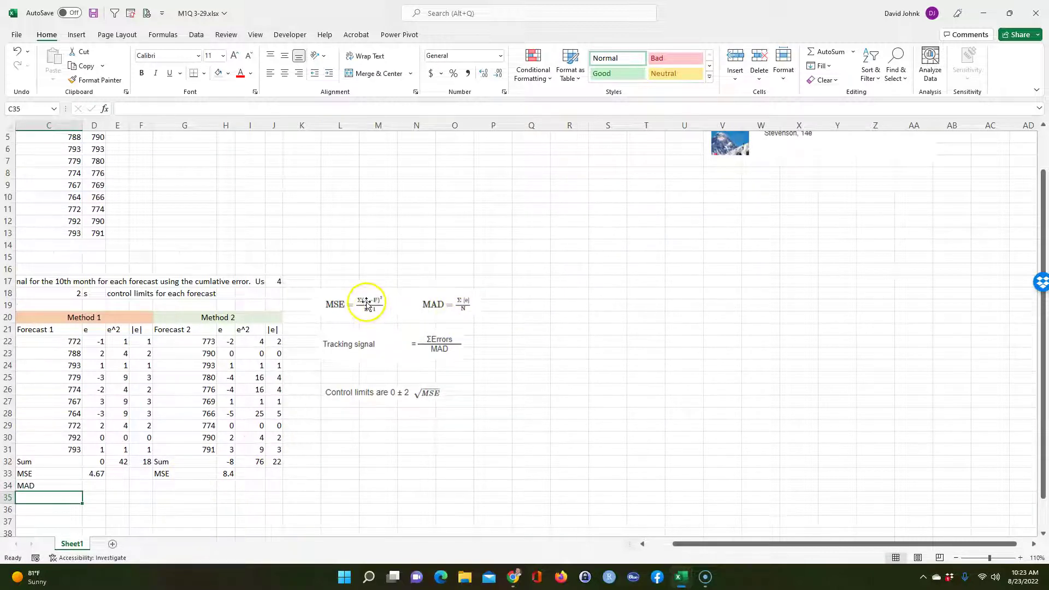
pyautogui.moveTo(716, 543); pyautogui.dragTo(500, 558)
pyautogui.click(193, 486)
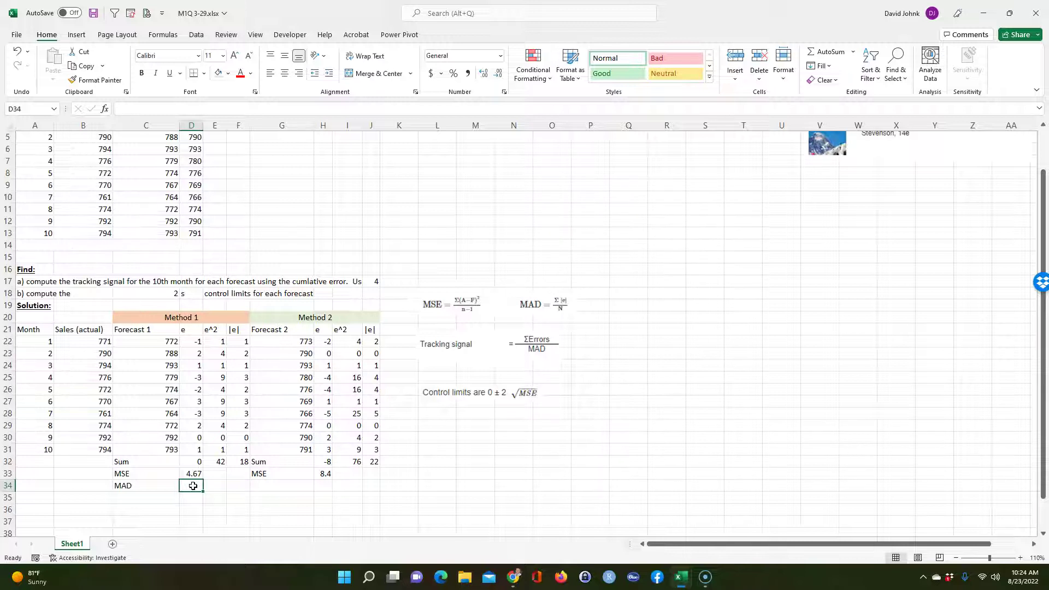
pyautogui.write('=')
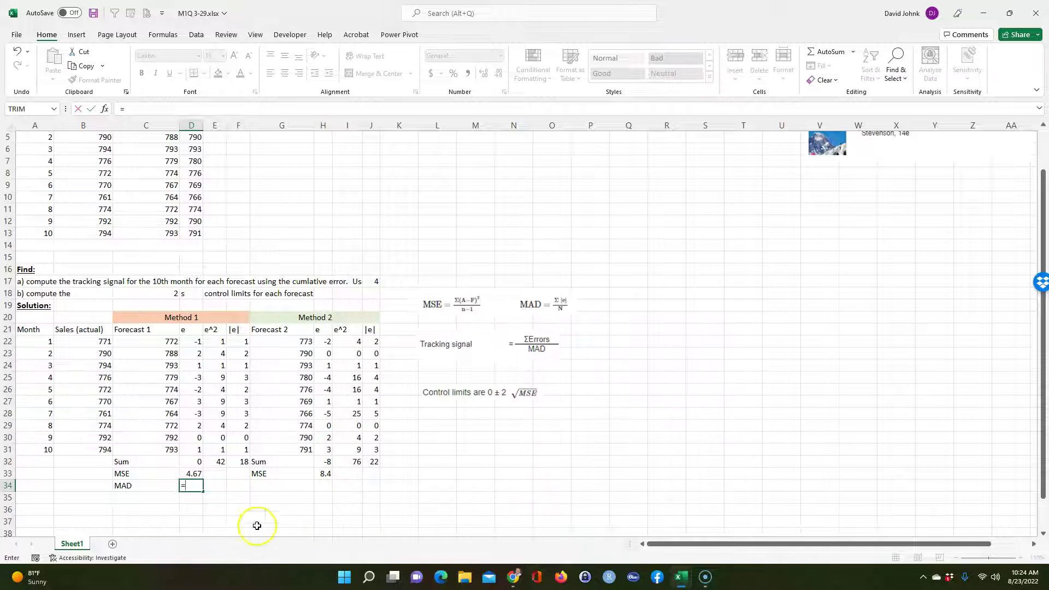
pyautogui.click(241, 461)
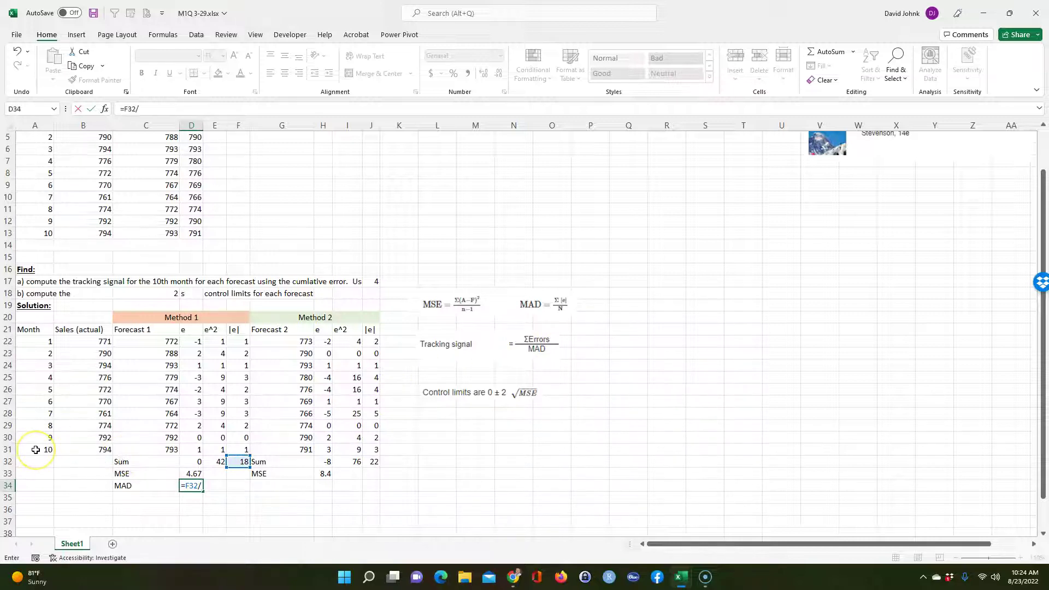
pyautogui.click(36, 449)
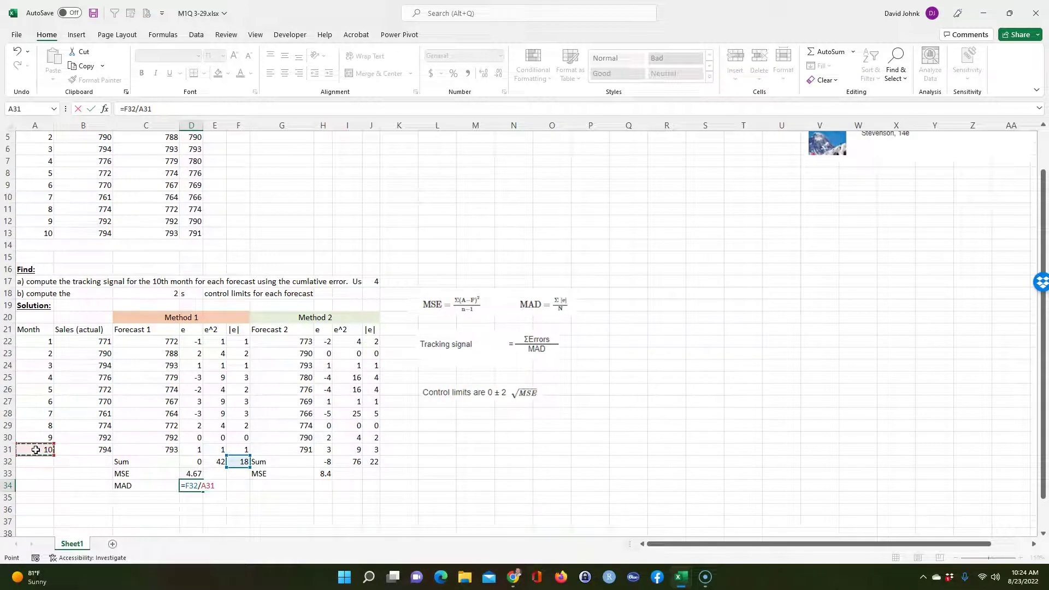
pyautogui.press('F5')
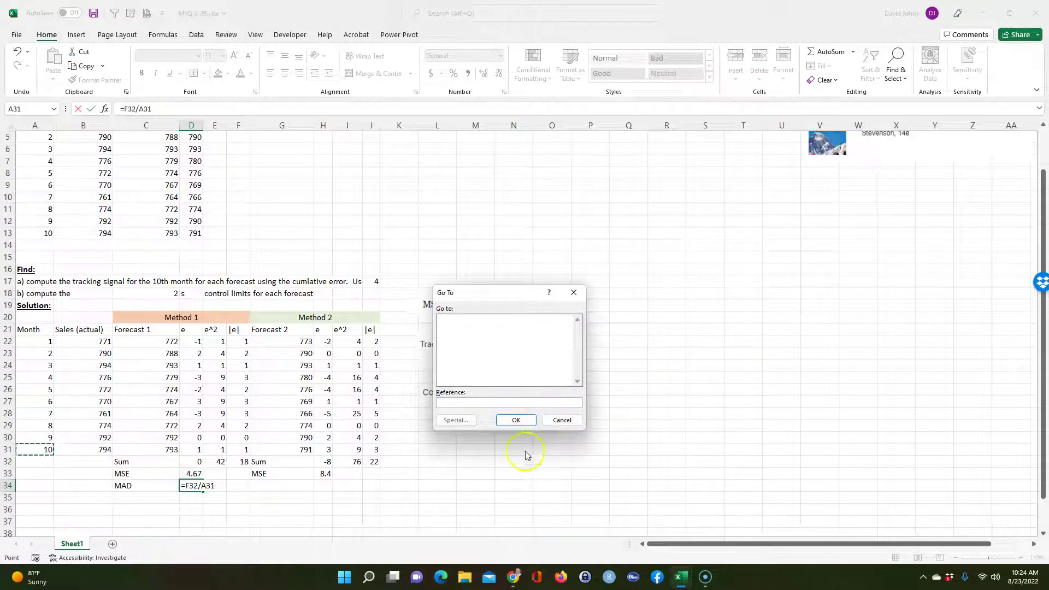
pyautogui.click(561, 420)
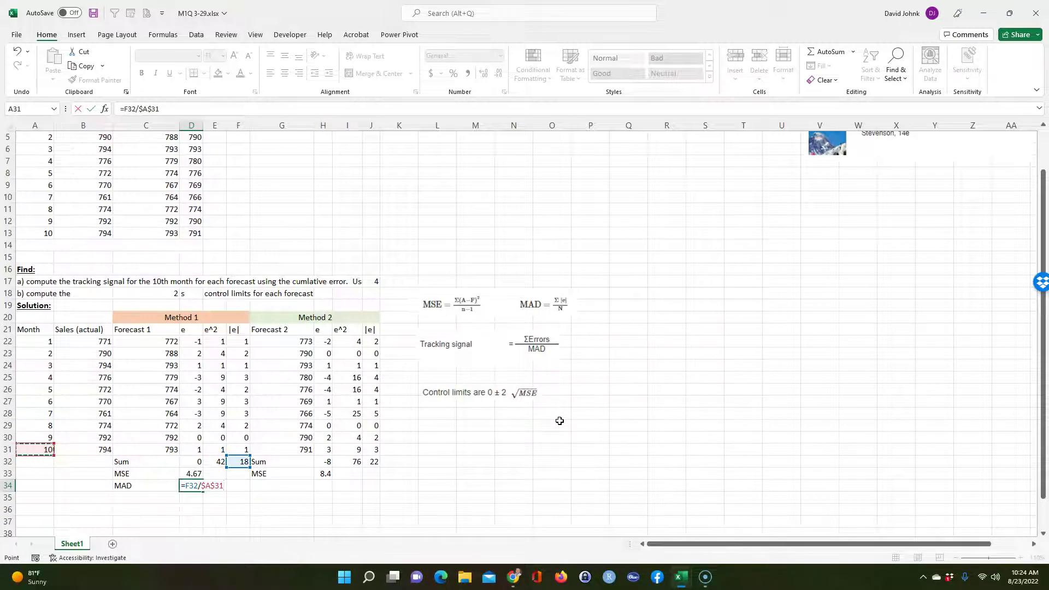
pyautogui.press('Return')
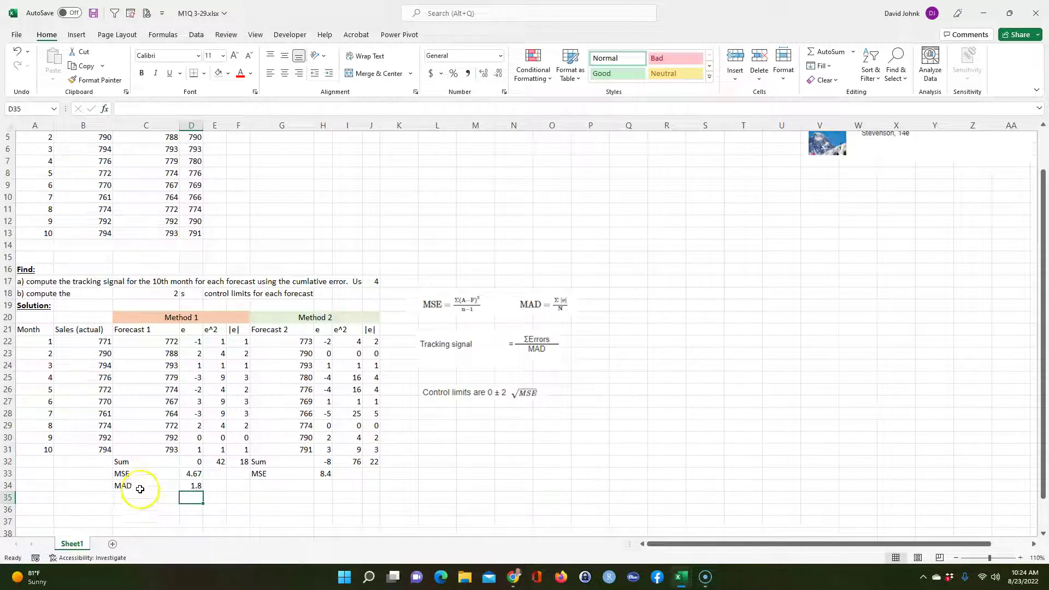
pyautogui.moveTo(142, 486); pyautogui.dragTo(189, 485)
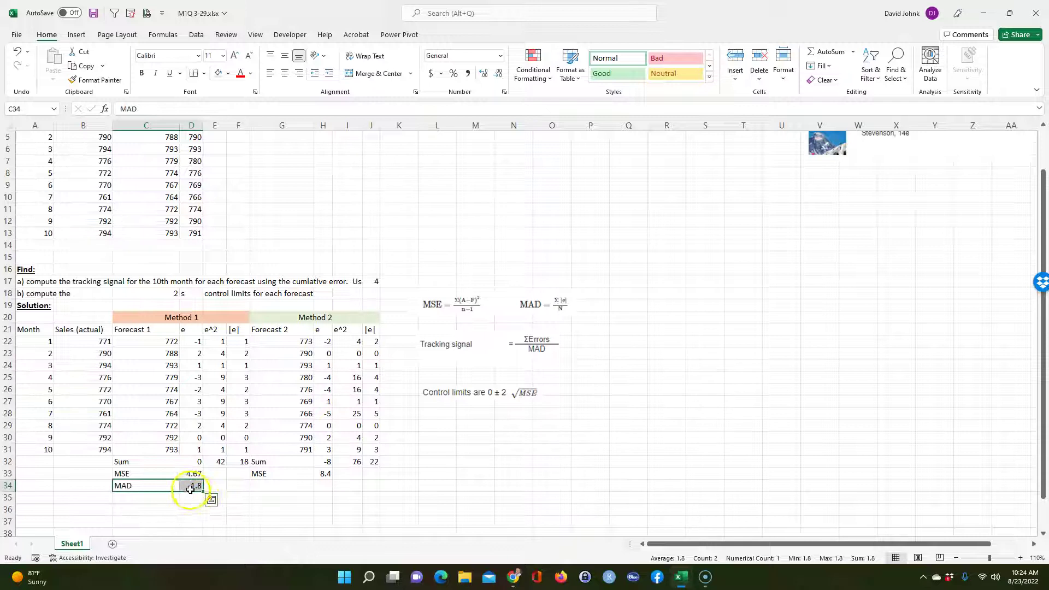
pyautogui.rightClick(190, 489)
pyautogui.click(218, 191)
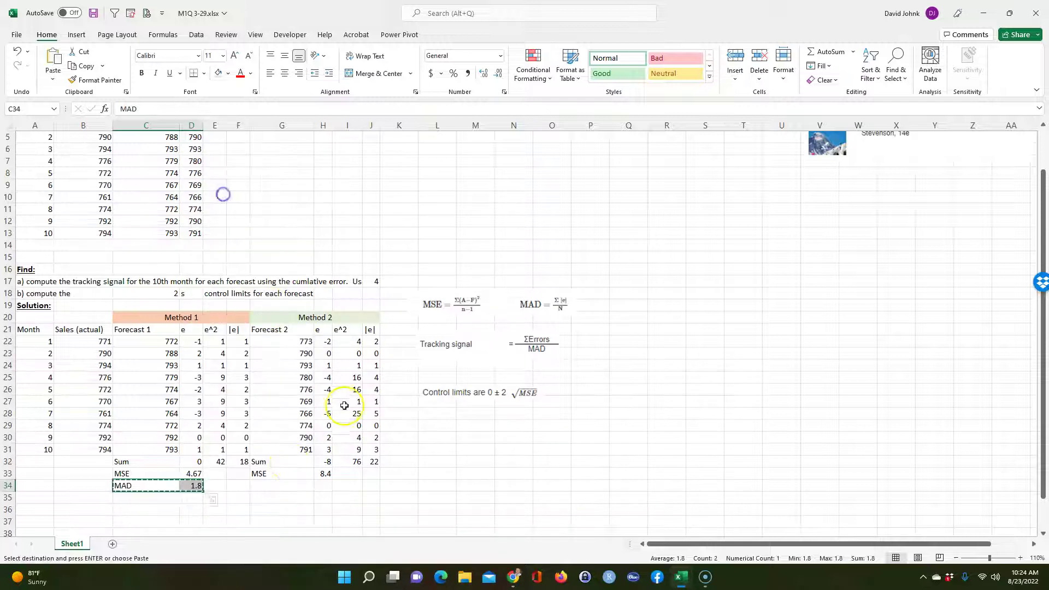
pyautogui.click(273, 485)
pyautogui.hotkey('ctrl', 'v')
pyautogui.click(276, 519)
pyautogui.press('Escape')
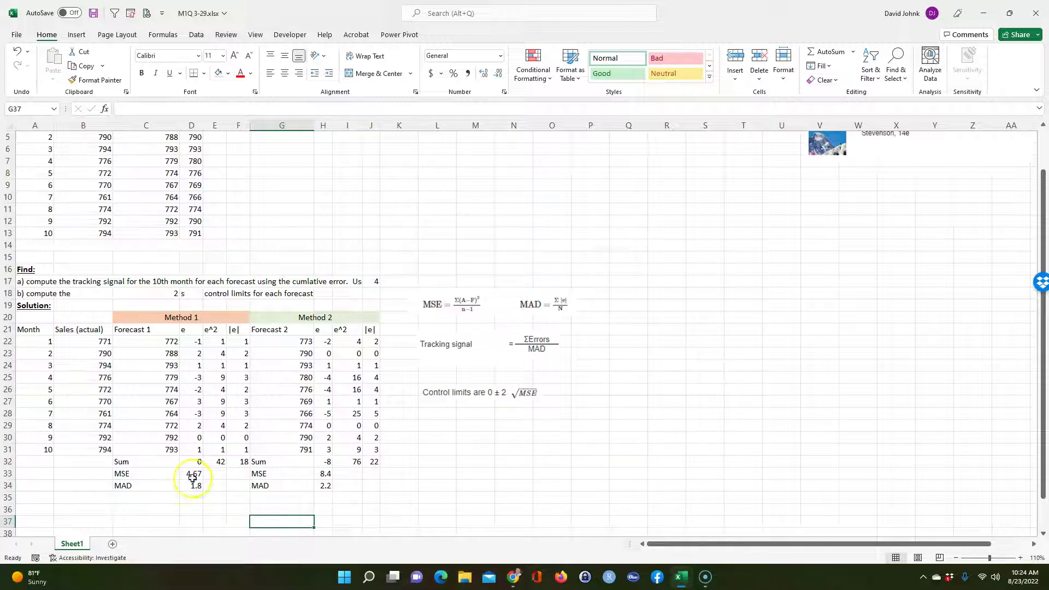
pyautogui.doubleClick(192, 471)
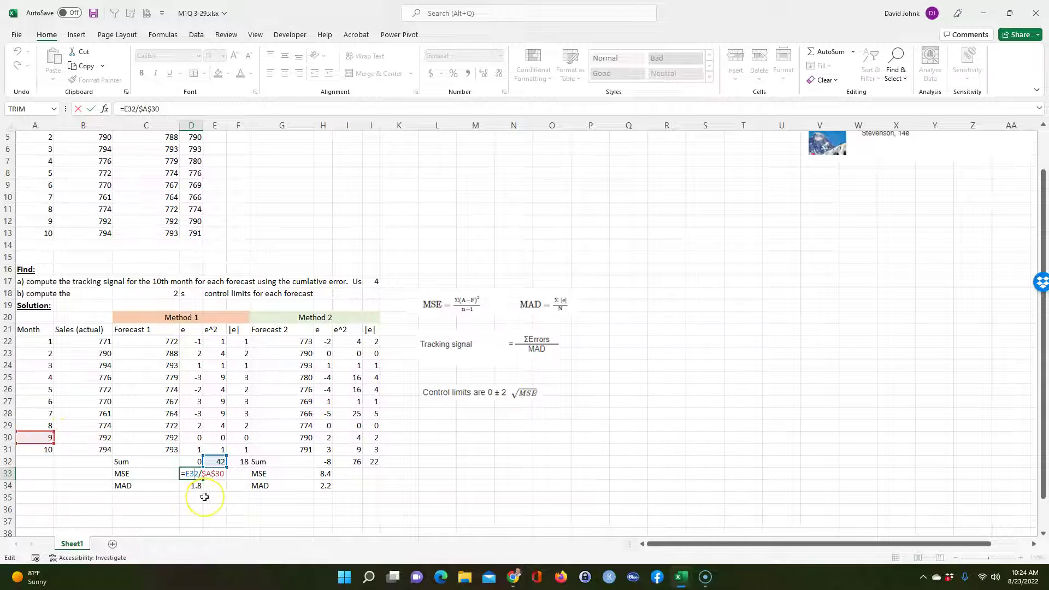
pyautogui.press('Return')
pyautogui.doubleClick(323, 485)
pyautogui.press('Return')
pyautogui.click(367, 498)
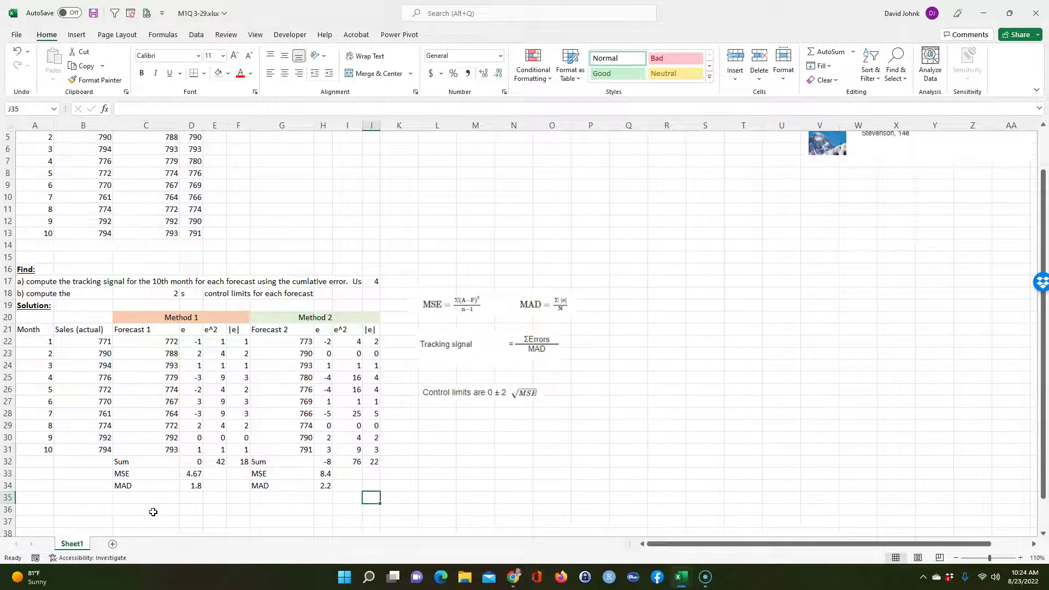
pyautogui.click(214, 473)
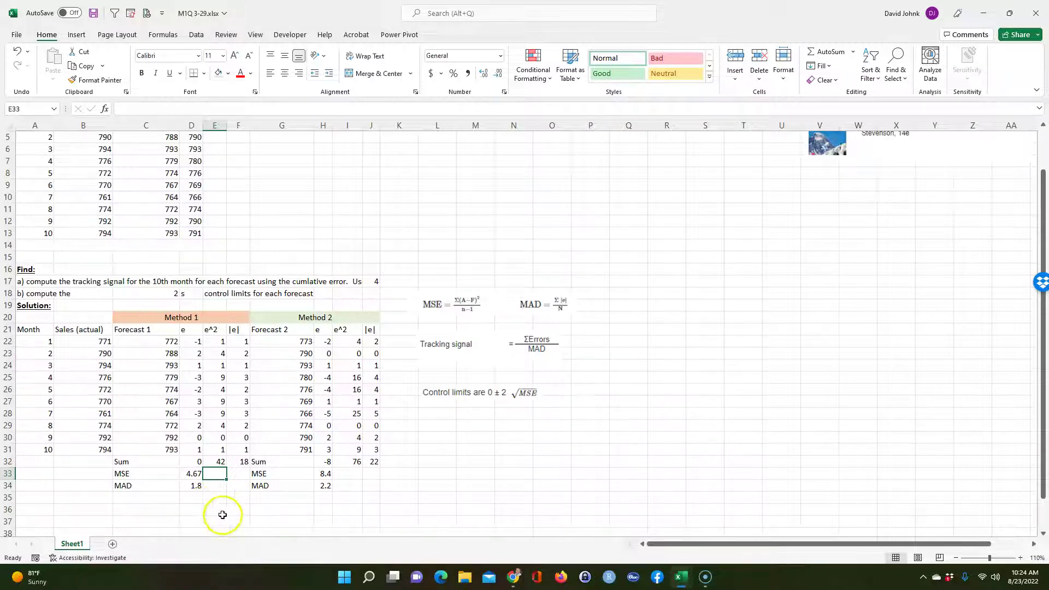
pyautogui.click(132, 497)
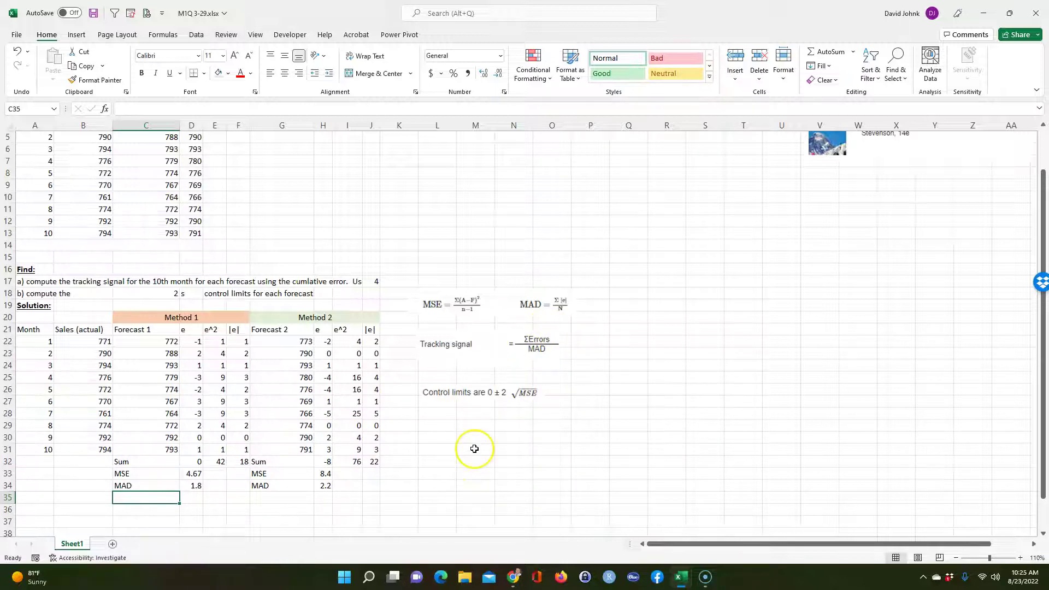
pyautogui.click(194, 462)
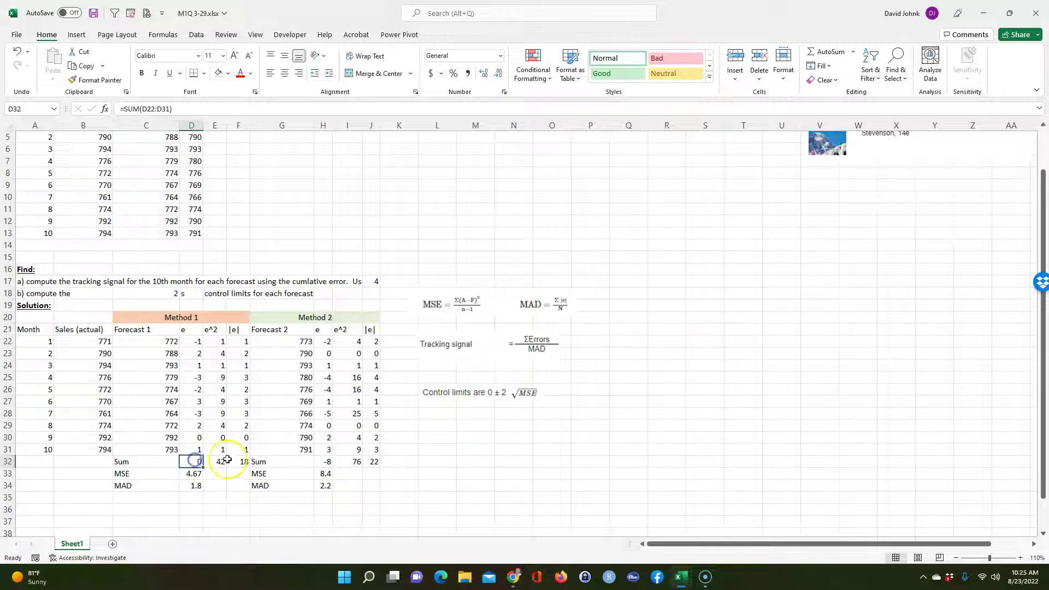
pyautogui.click(328, 462)
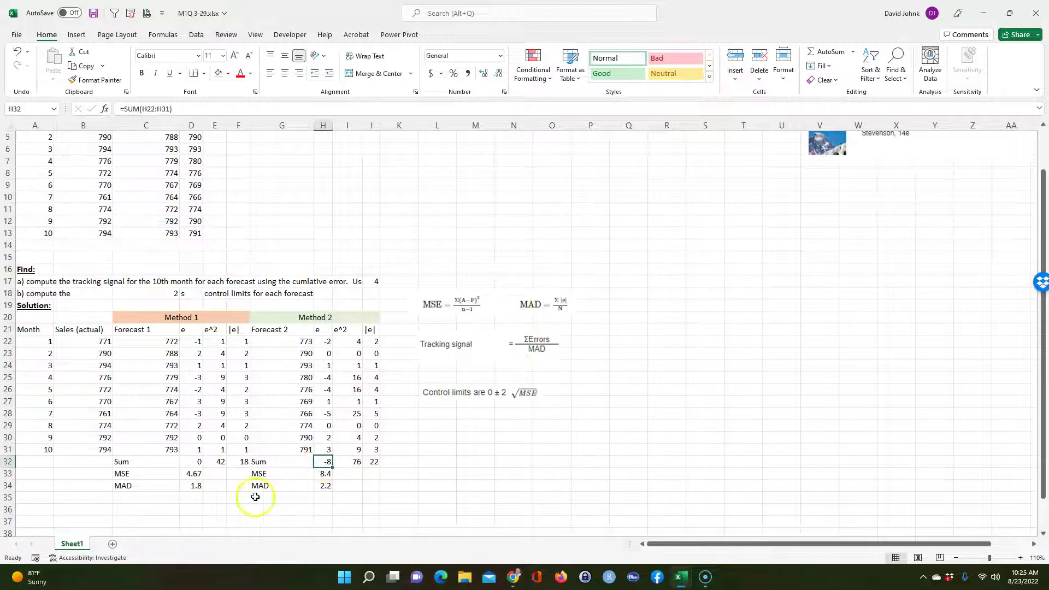
pyautogui.click(191, 462)
pyautogui.click(215, 462)
pyautogui.click(240, 462)
pyautogui.click(243, 514)
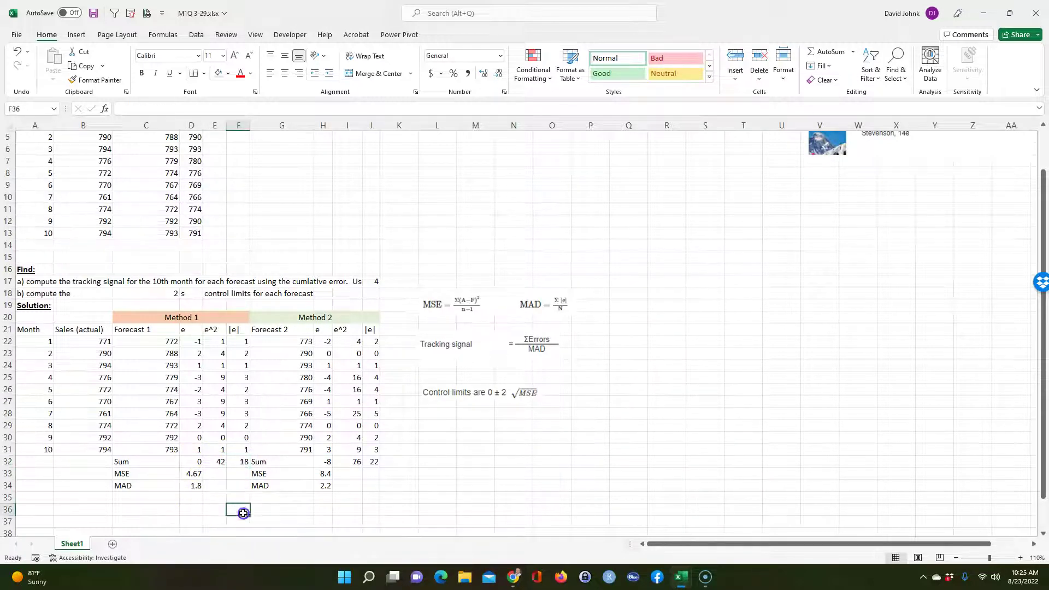
pyautogui.click(216, 462)
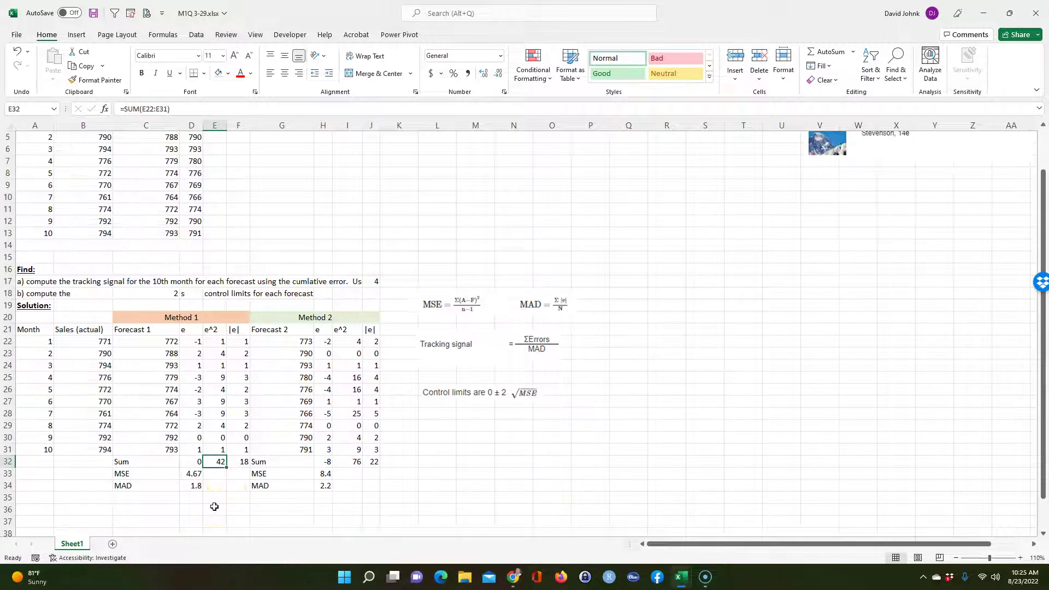
pyautogui.click(351, 461)
pyautogui.click(229, 509)
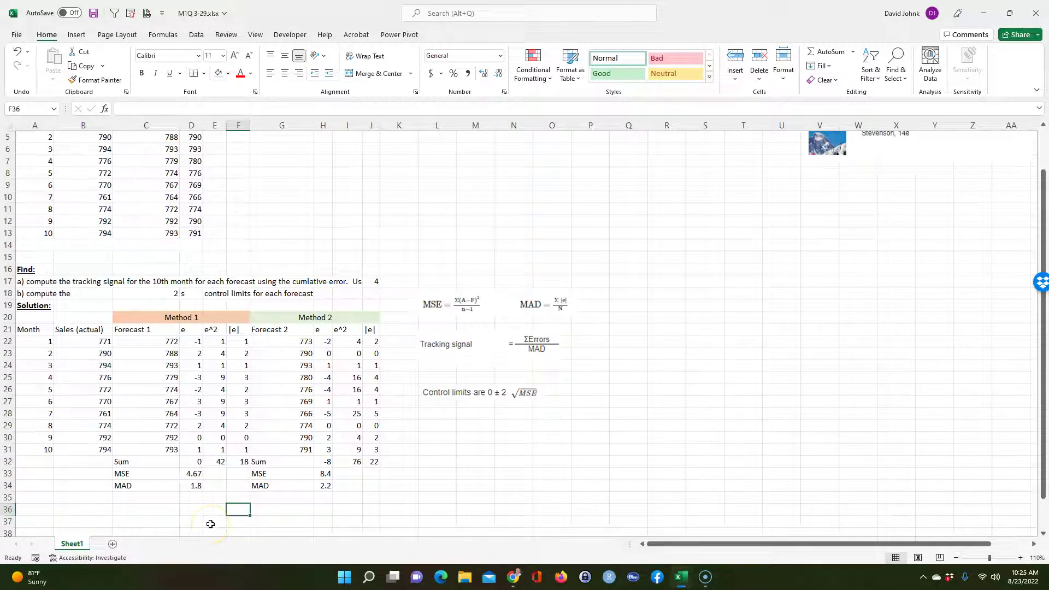
pyautogui.click(212, 474)
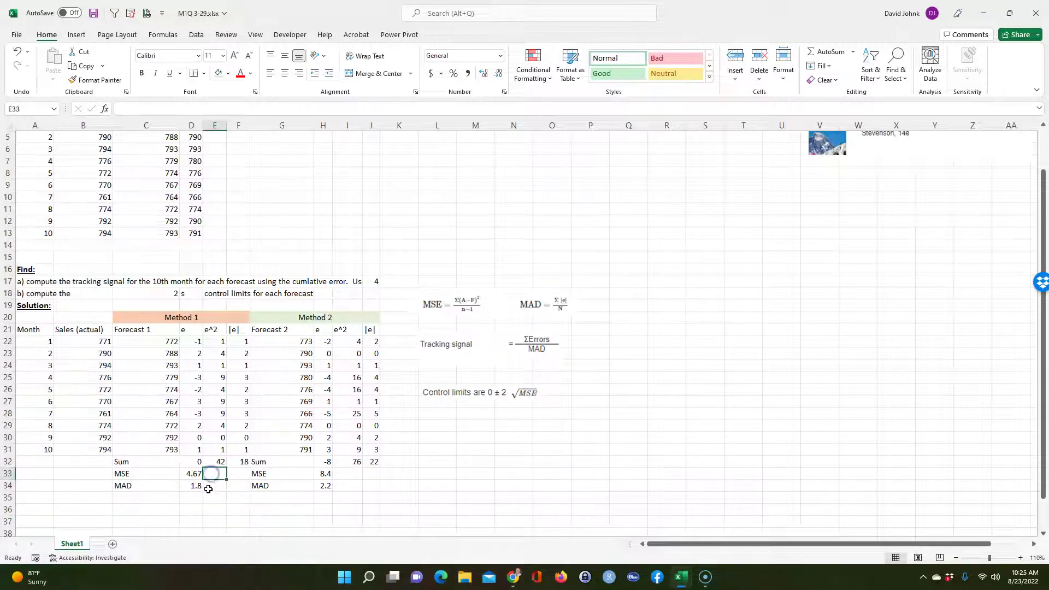
pyautogui.moveTo(199, 329); pyautogui.dragTo(246, 461)
pyautogui.moveTo(315, 329); pyautogui.dragTo(363, 462)
pyautogui.click(102, 336)
pyautogui.moveTo(102, 335); pyautogui.dragTo(153, 340)
pyautogui.scroll(2, 134, 267)
# Move down to row 33 and select cell E33 beside Method 1's MSE of 4.67
pyautogui.click(283, 172)
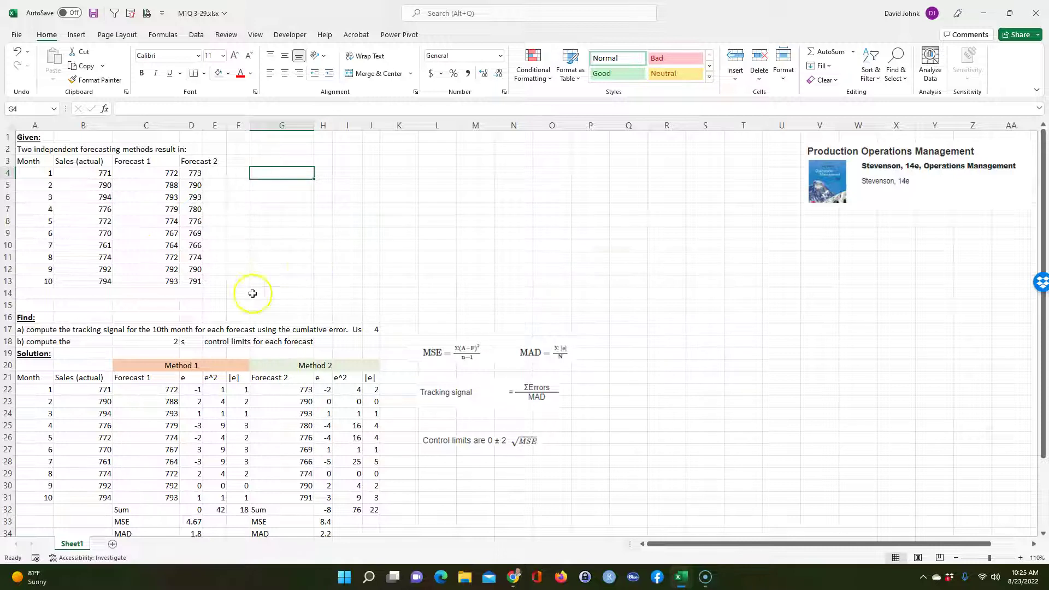
pyautogui.click(96, 294)
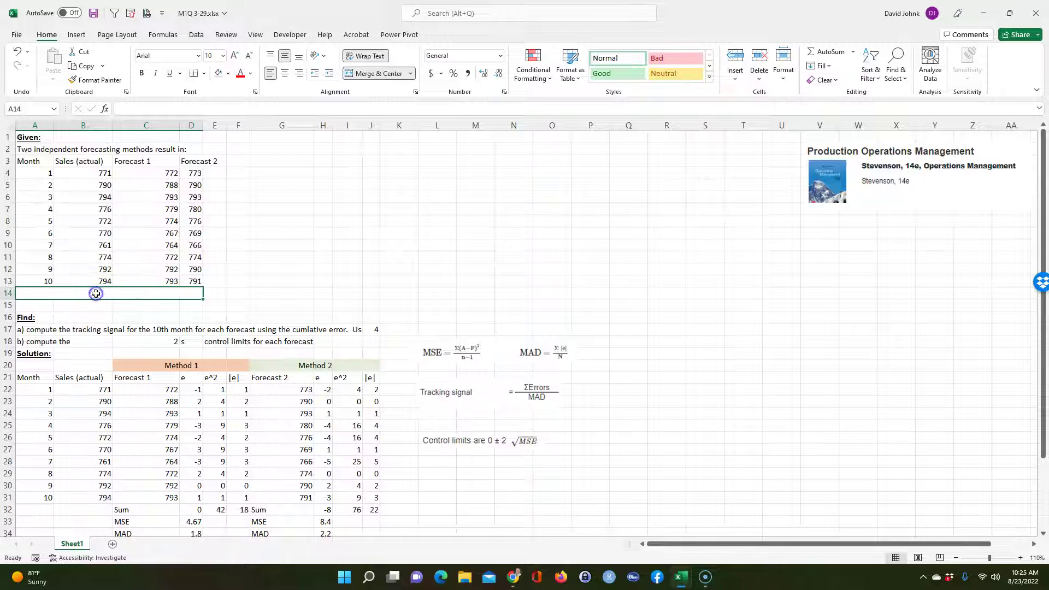
pyautogui.click(91, 304)
pyautogui.click(94, 292)
pyautogui.click(92, 290)
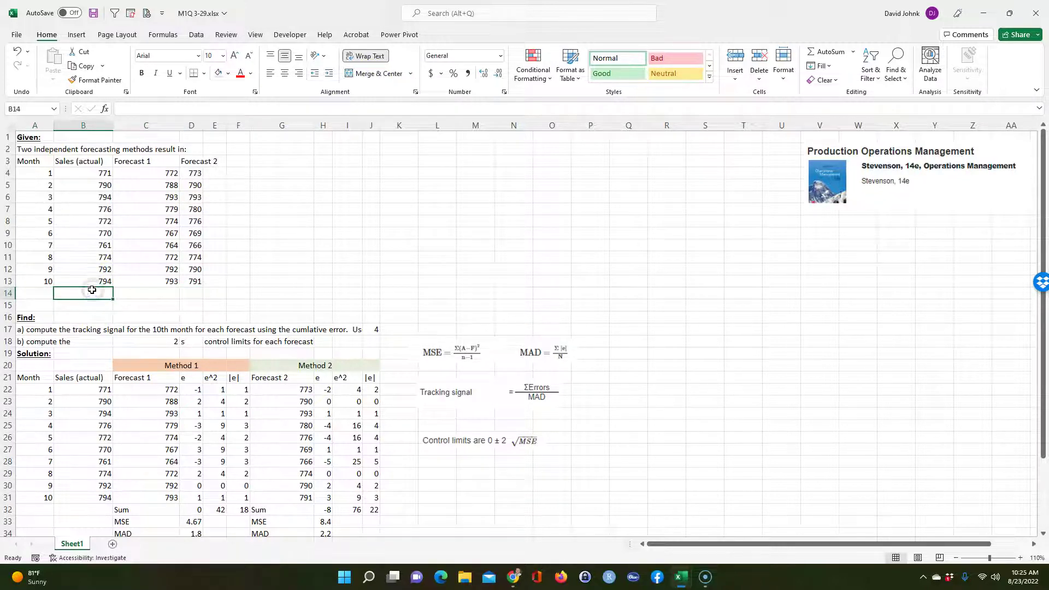
pyautogui.scroll(-2, 222, 300)
pyautogui.click(209, 462)
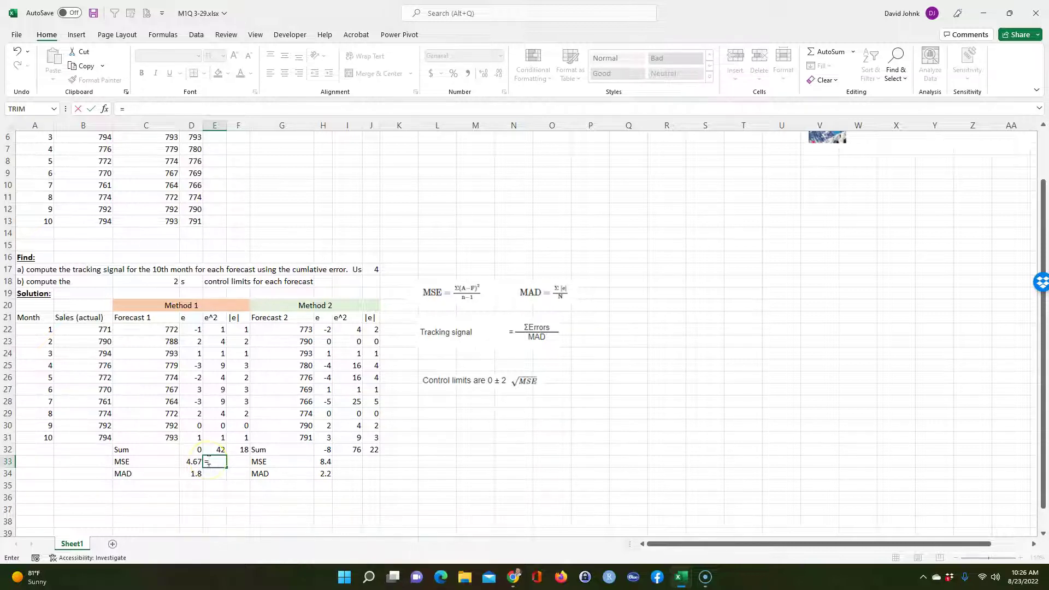
# Enter the difference ($B$4:$B$13-C4:C13) of actual sales and Forecast 1 in E33
pyautogui.scroll(2, 311, 440)
pyautogui.hscroll(3, 311, 439)
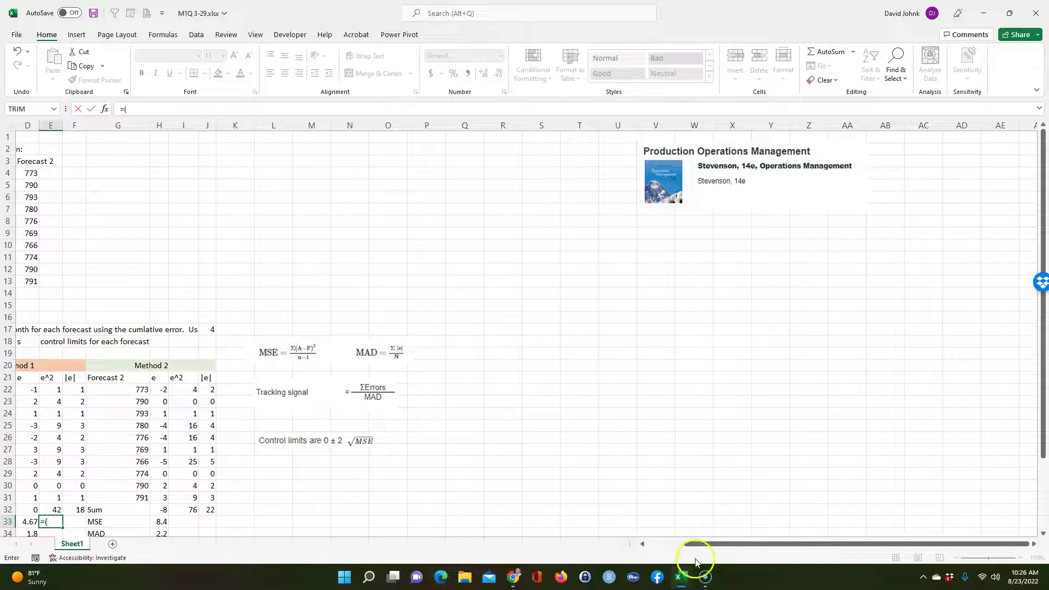
pyautogui.moveTo(749, 545); pyautogui.dragTo(697, 540)
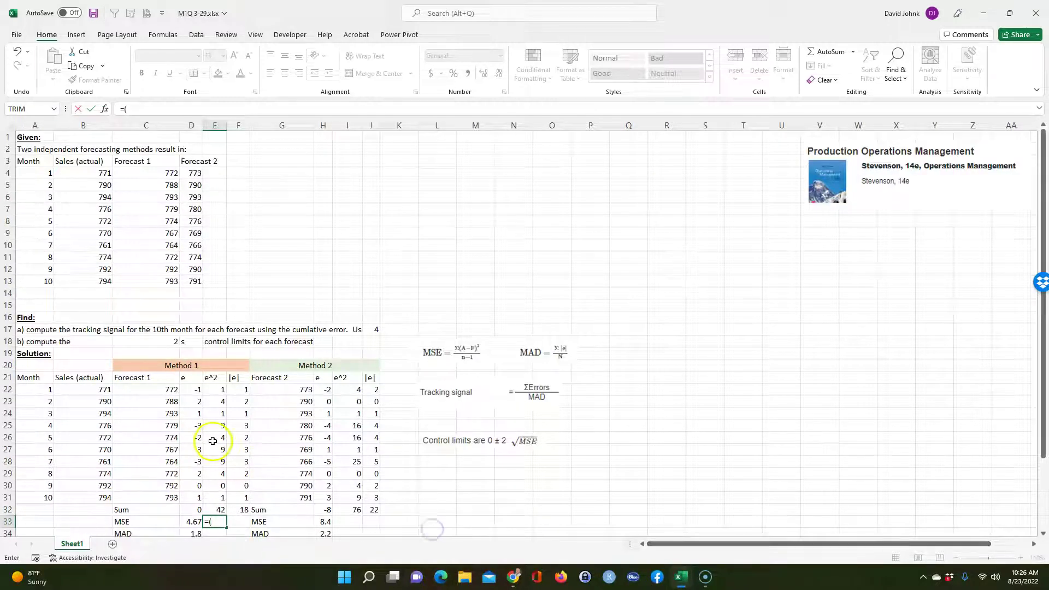
pyautogui.moveTo(77, 173); pyautogui.dragTo(79, 282)
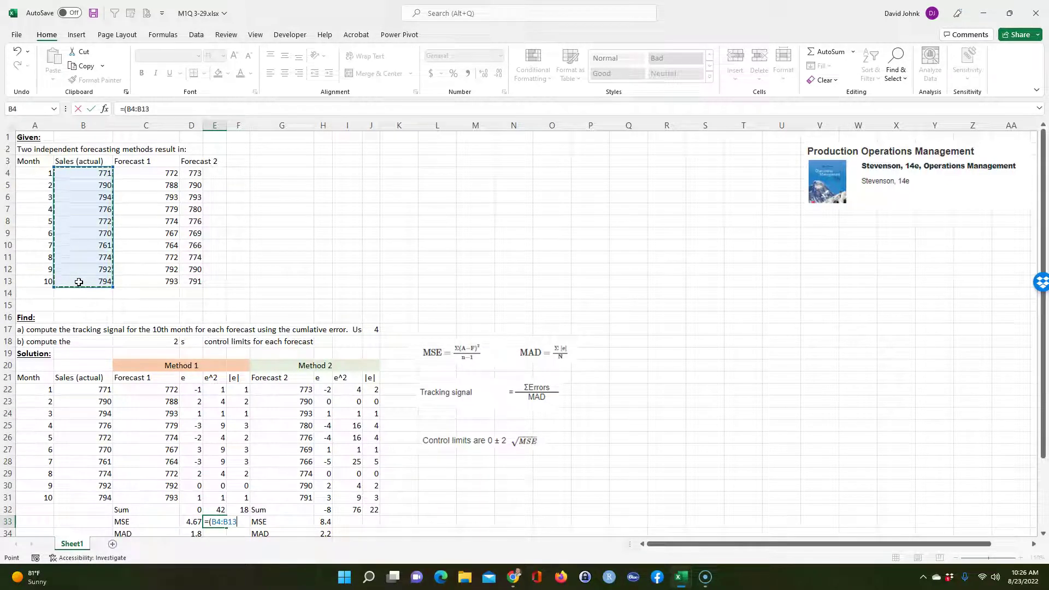
pyautogui.press('F4')
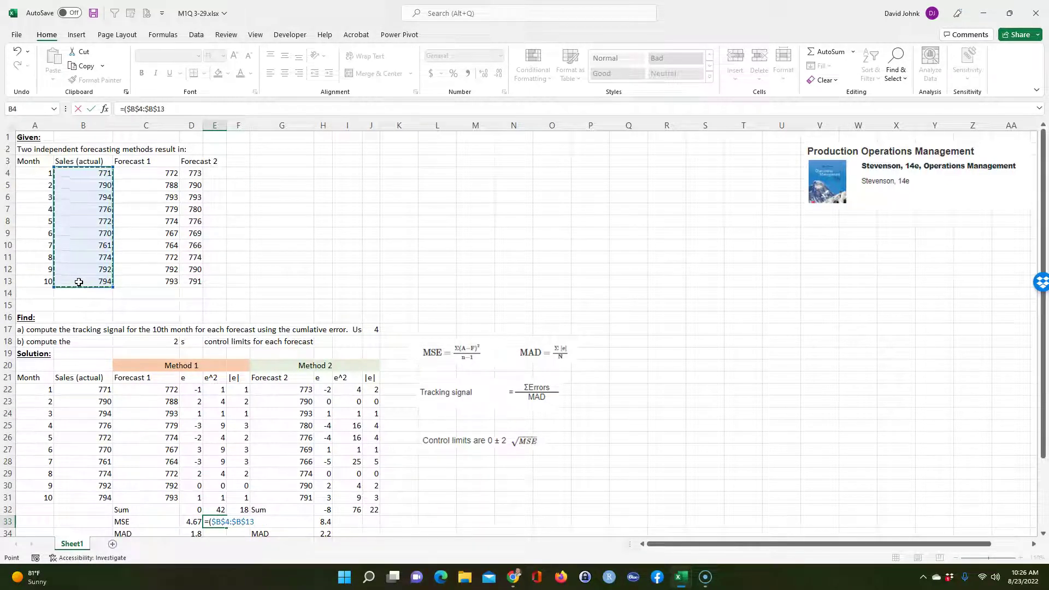
pyautogui.write('-')
pyautogui.moveTo(142, 172); pyautogui.dragTo(144, 275)
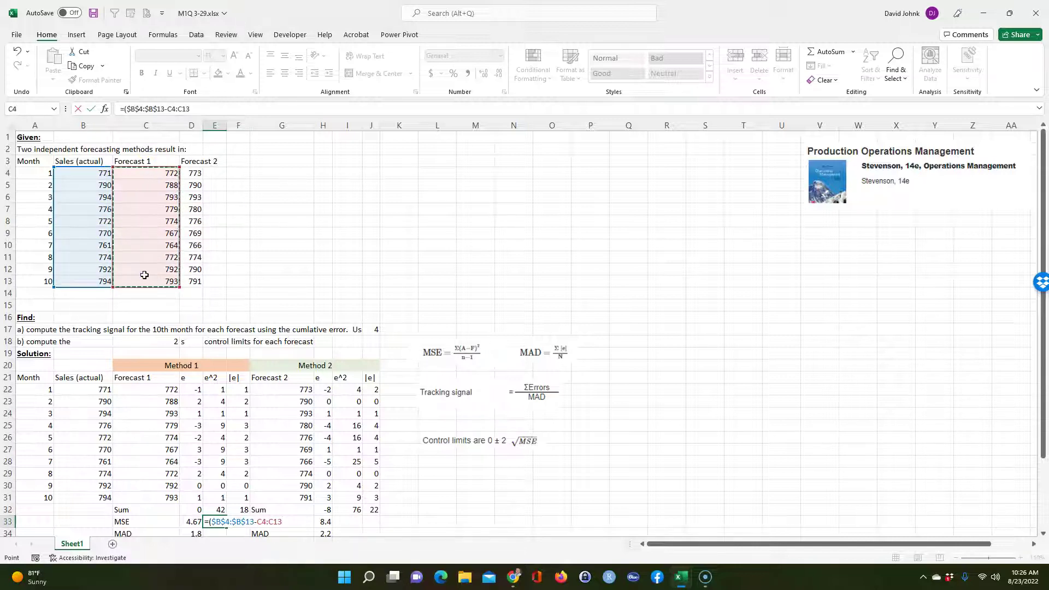
pyautogui.write(')^2')
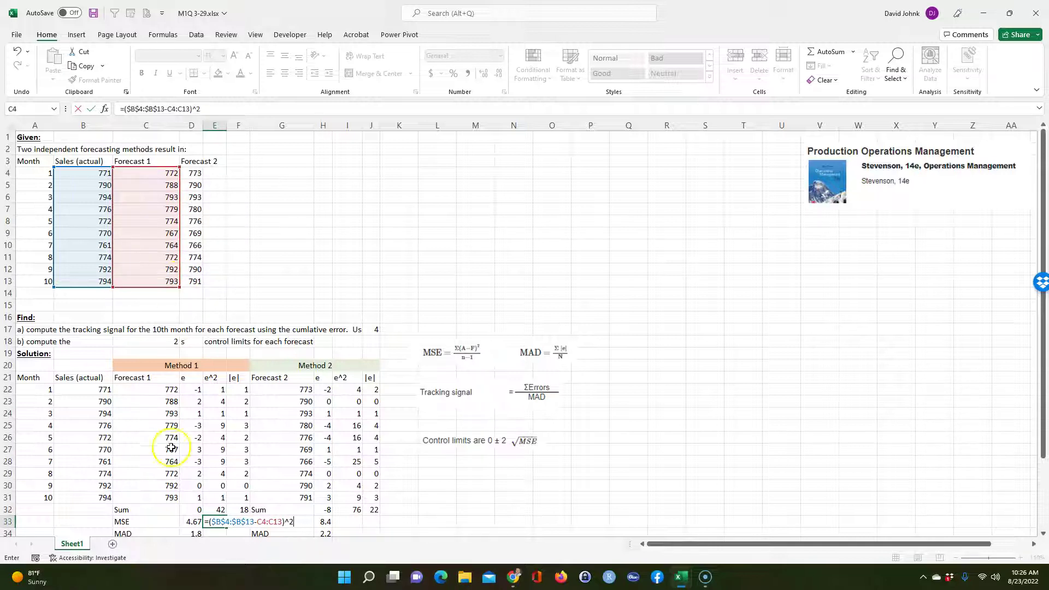
# Complete E33 as =SUM(($B$4:$B$13-C4:C13)^2)/(COUNT(B4:B13)-1), giving 4.67
pyautogui.click(210, 517)
pyautogui.write('sum')
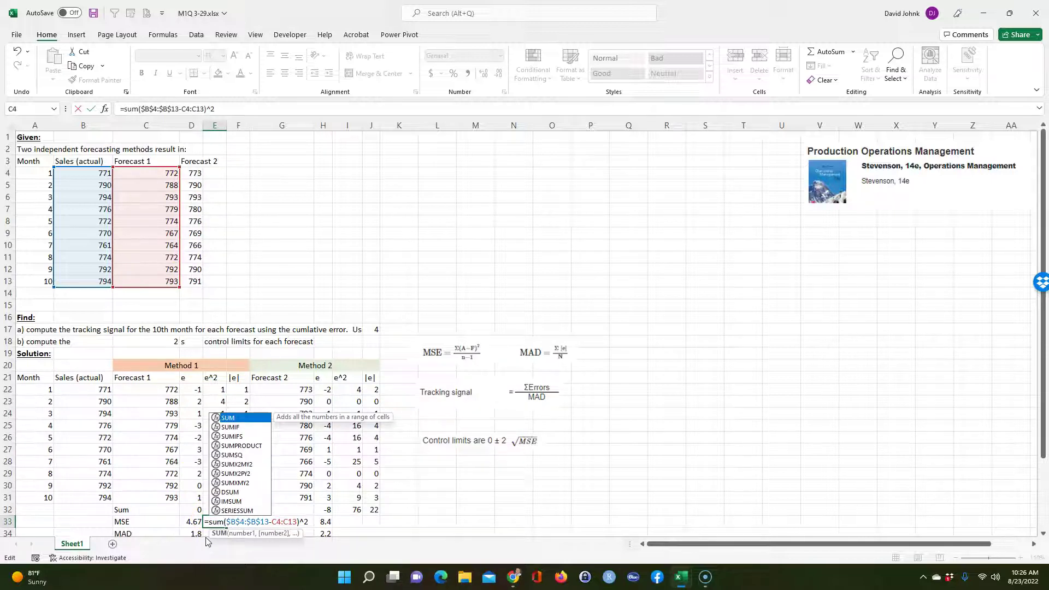
pyautogui.click(310, 524)
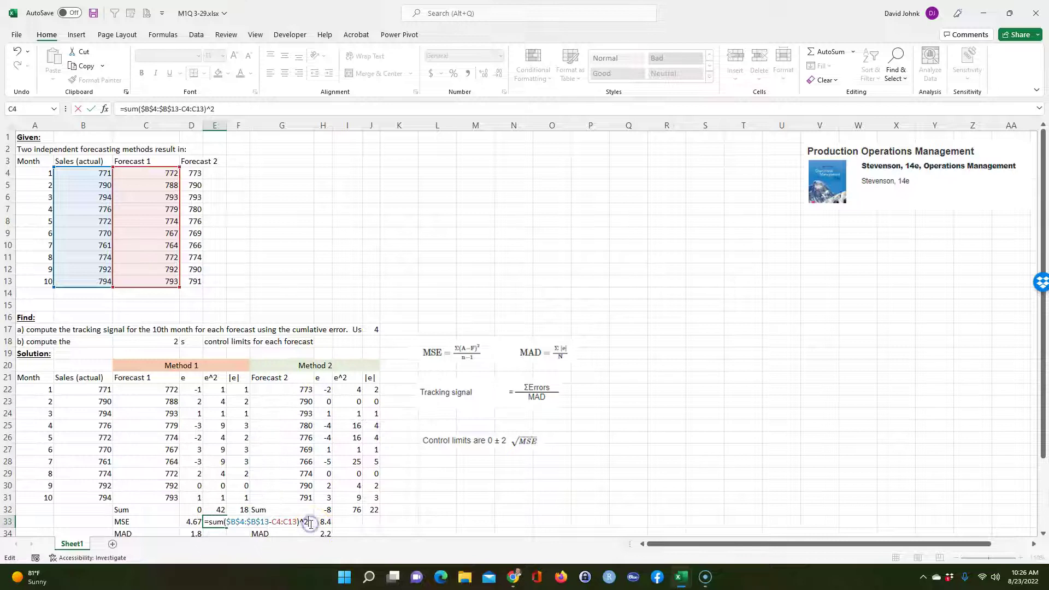
pyautogui.write('/count(')
pyautogui.click(130, 195)
pyautogui.moveTo(84, 178); pyautogui.dragTo(87, 283)
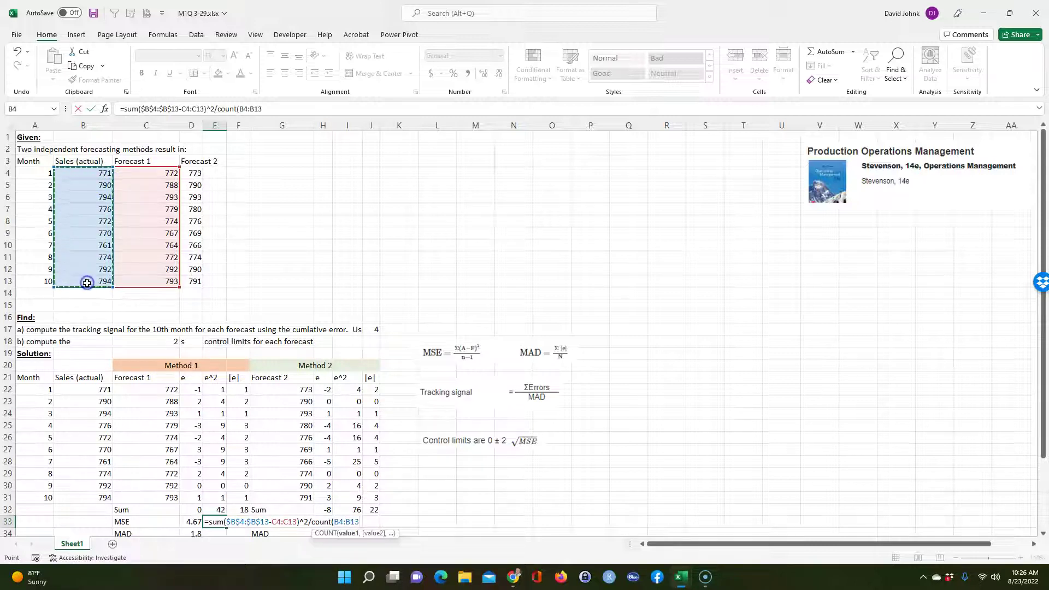
pyautogui.write(')^2/')
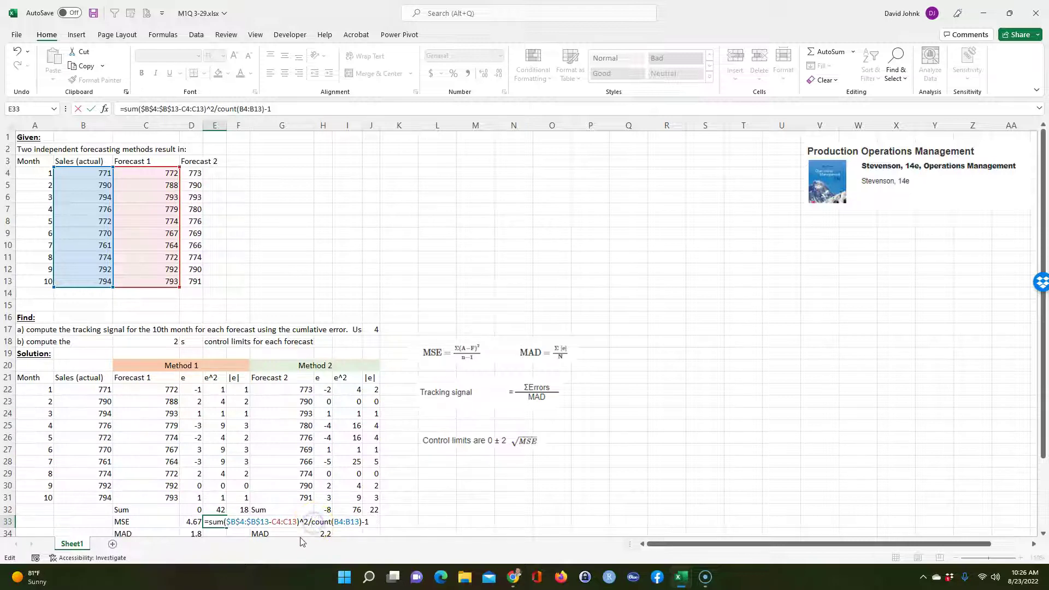
pyautogui.write('(')
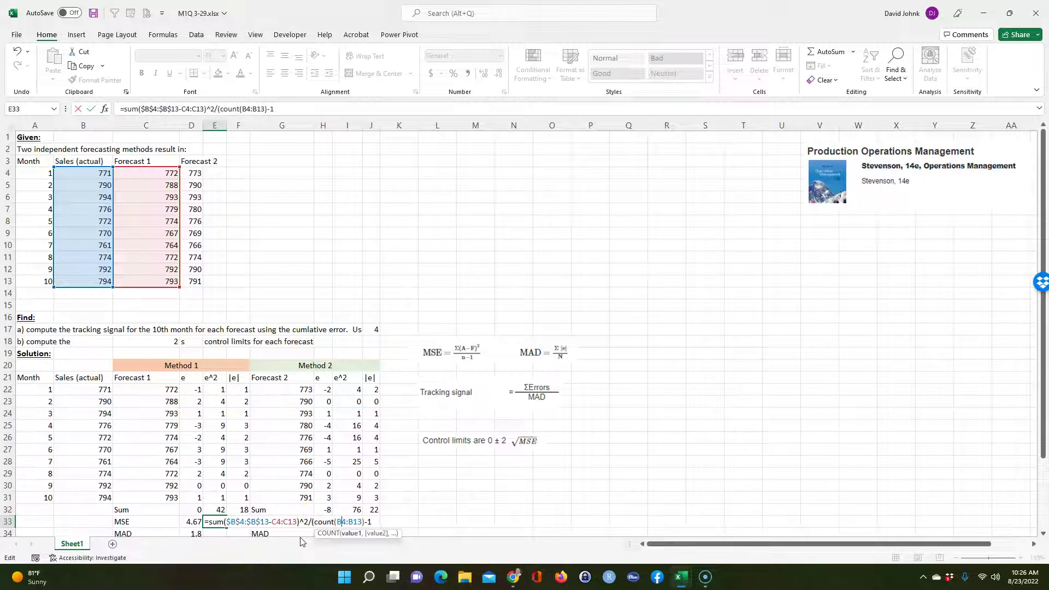
pyautogui.press('End')
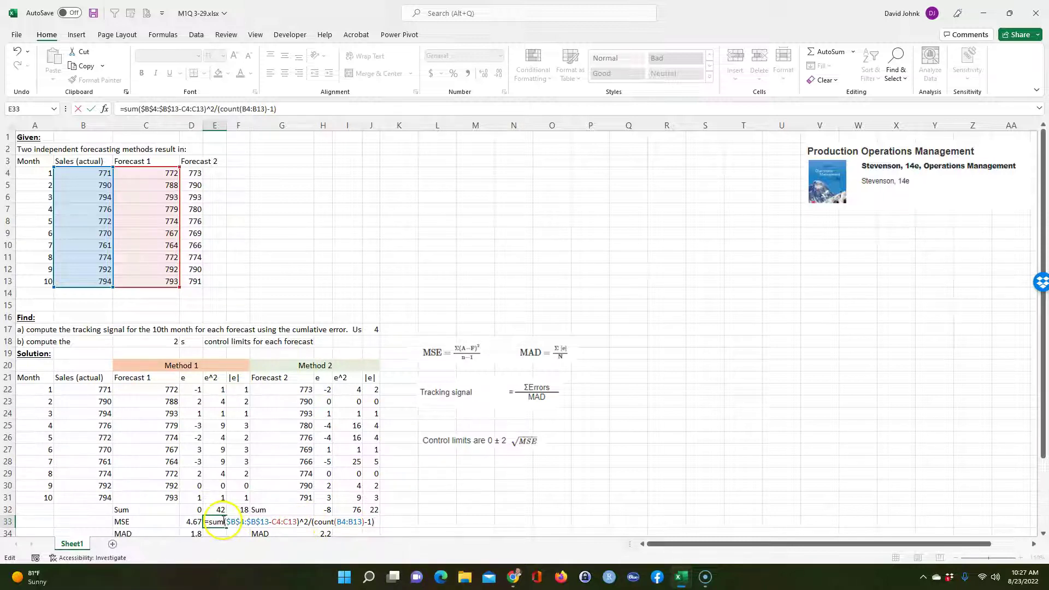
pyautogui.click(222, 522)
pyautogui.write('(')
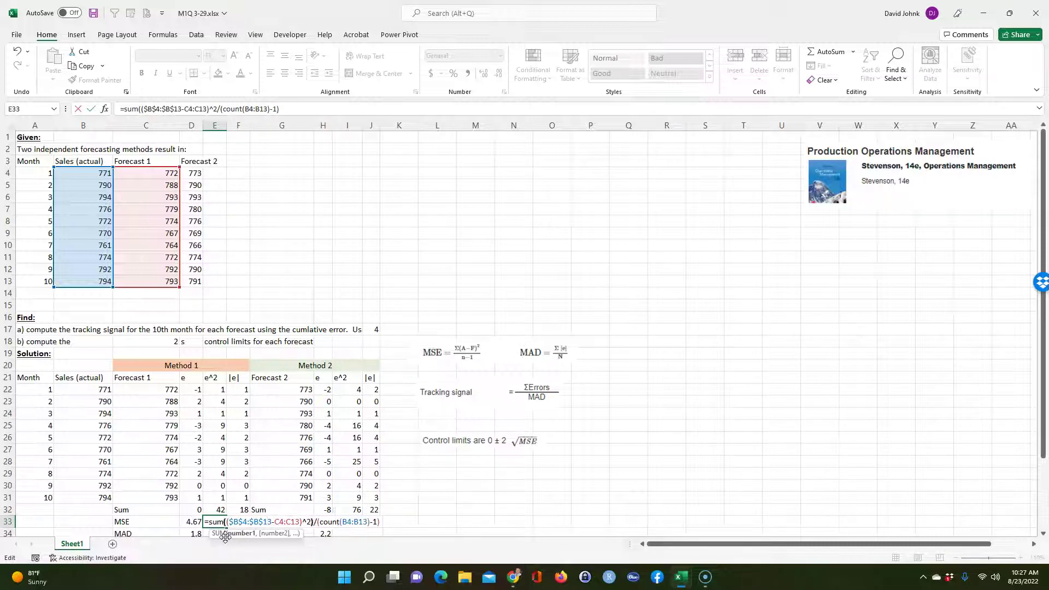
pyautogui.write(')')
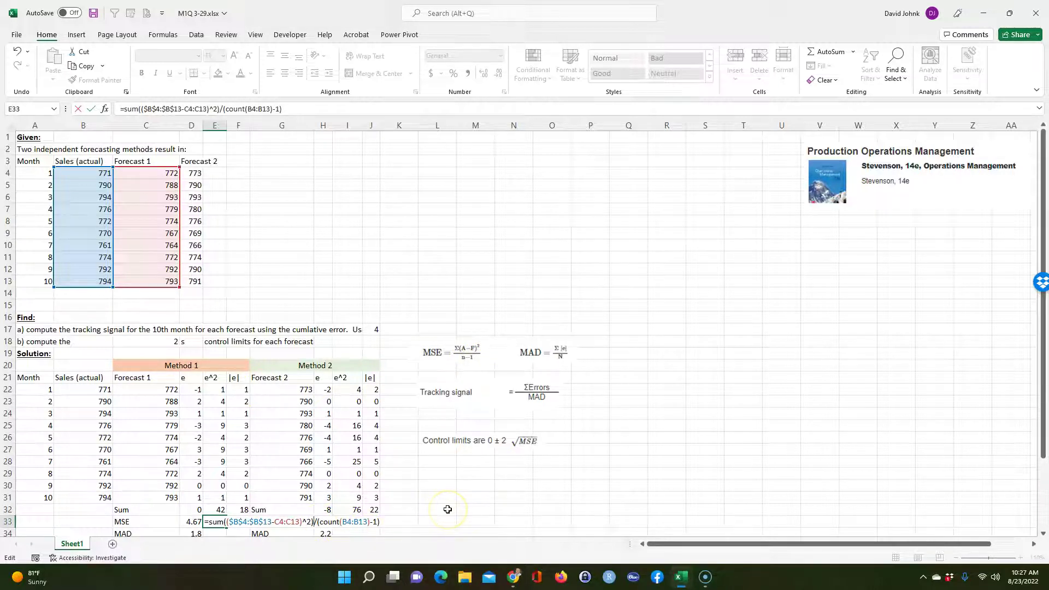
pyautogui.press('Return')
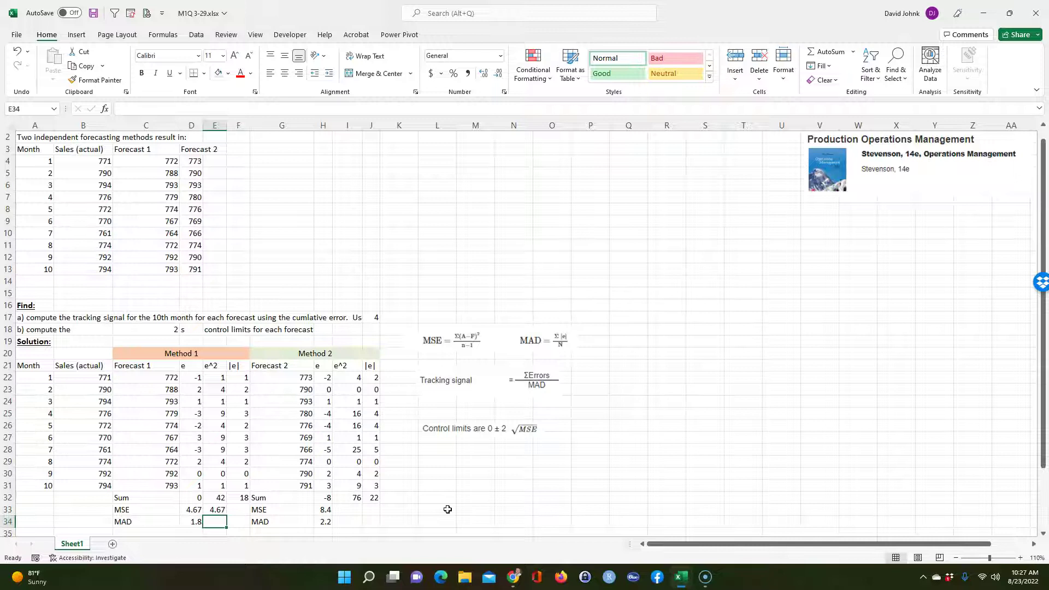
# Copy E33's MSE formula to I33 and repoint it to Forecast 2 values D4:D13
pyautogui.click(215, 508)
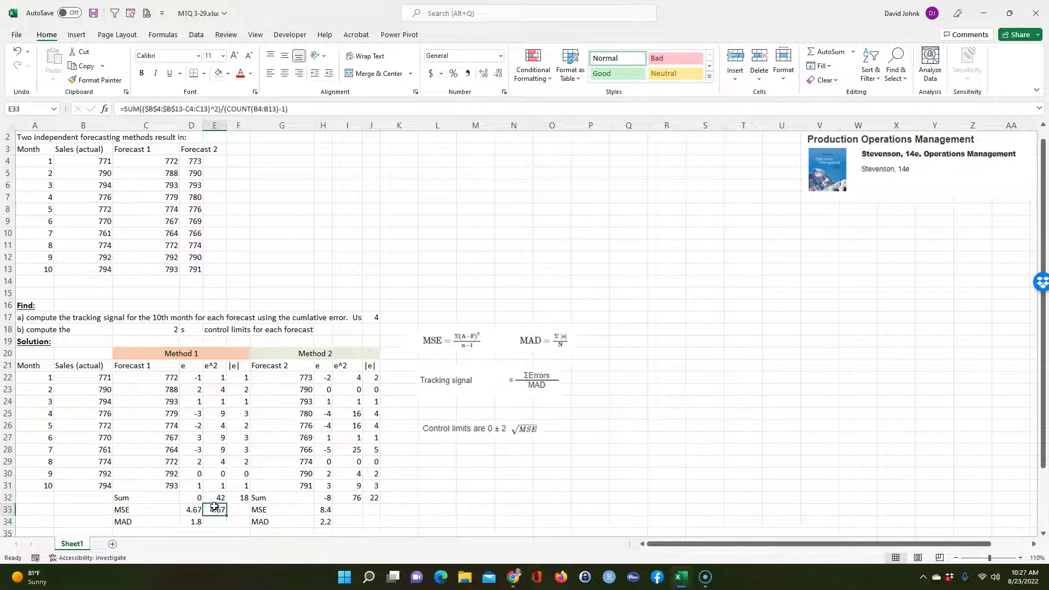
pyautogui.hotkey('ctrl', 'c')
pyautogui.click(345, 509)
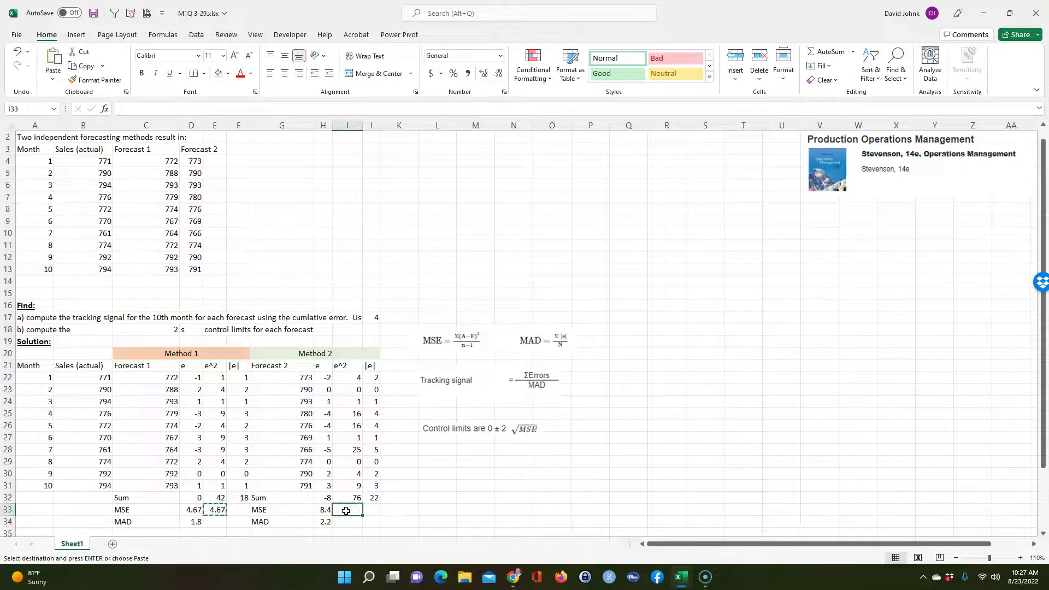
pyautogui.hotkey('ctrl', 'v')
pyautogui.doubleClick(346, 510)
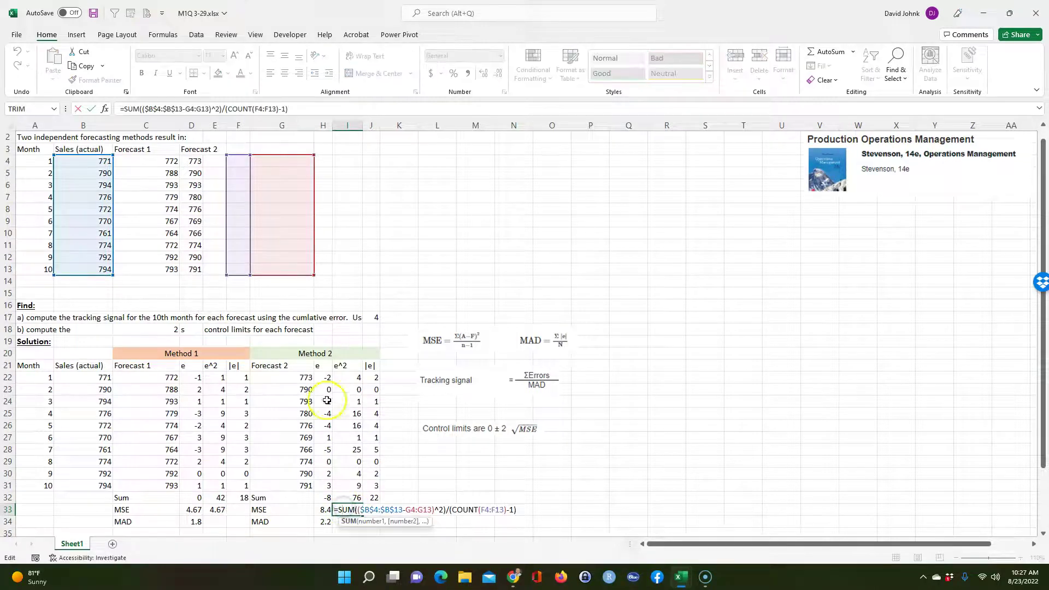
pyautogui.scroll(1, 323, 178)
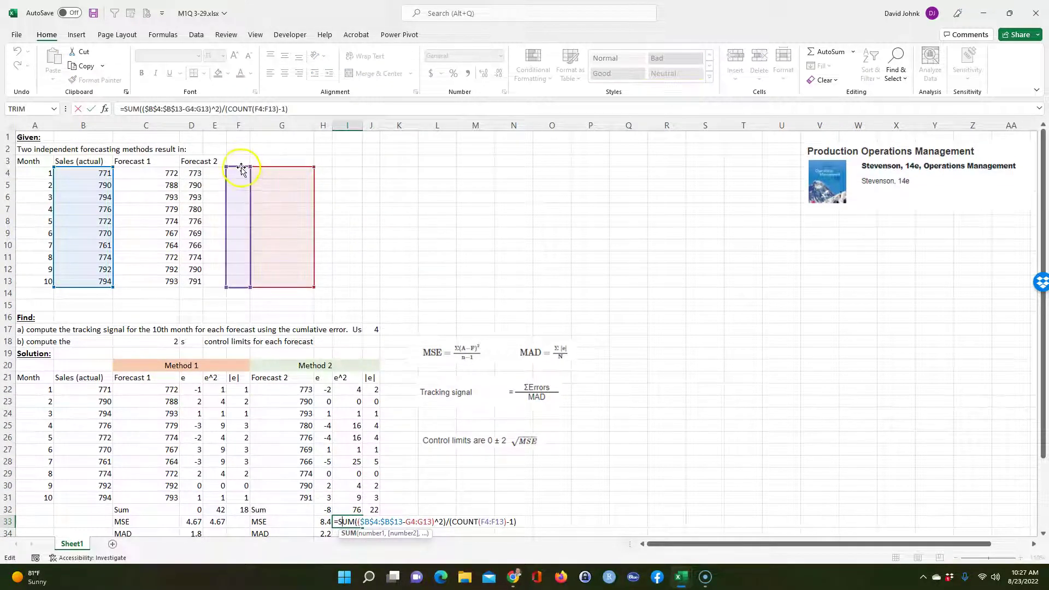
pyautogui.moveTo(241, 168); pyautogui.dragTo(93, 169)
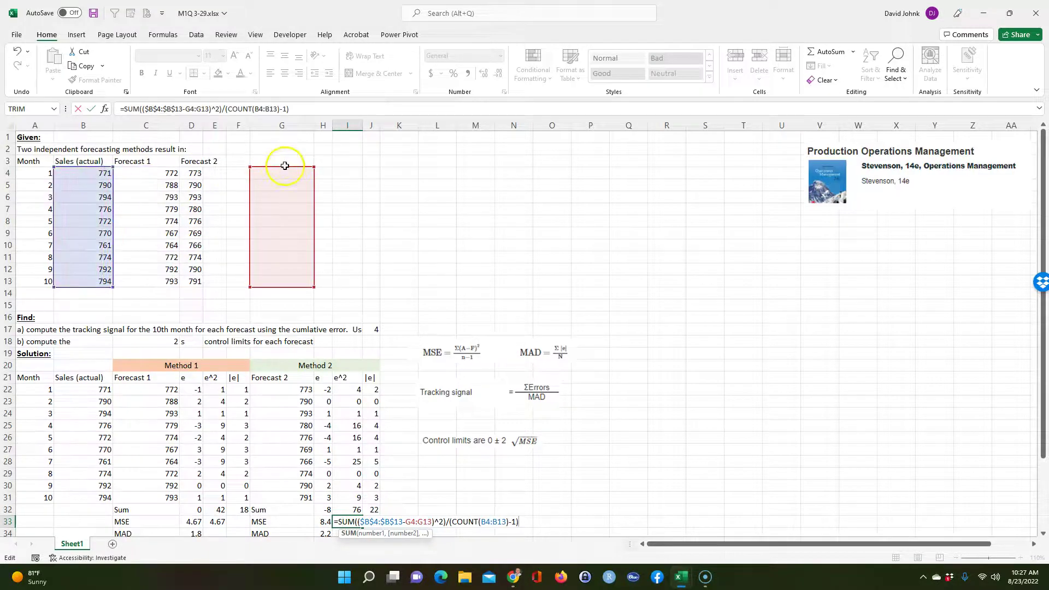
pyautogui.moveTo(278, 163); pyautogui.dragTo(195, 168)
pyautogui.press('Return')
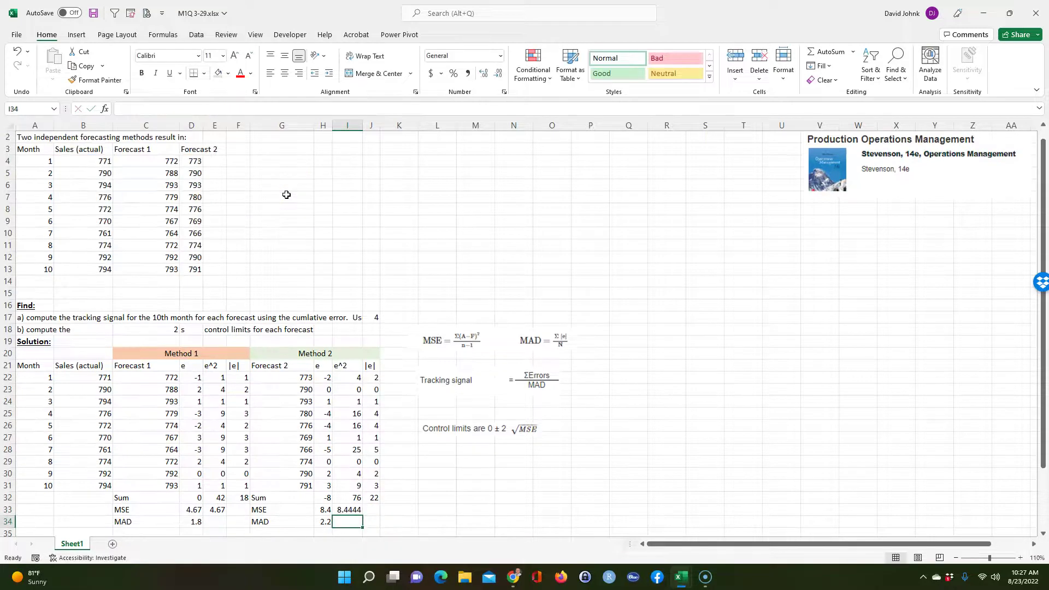
# Display Method 2's MSE in I33 as 8.4, matching the table value
pyautogui.click(347, 509)
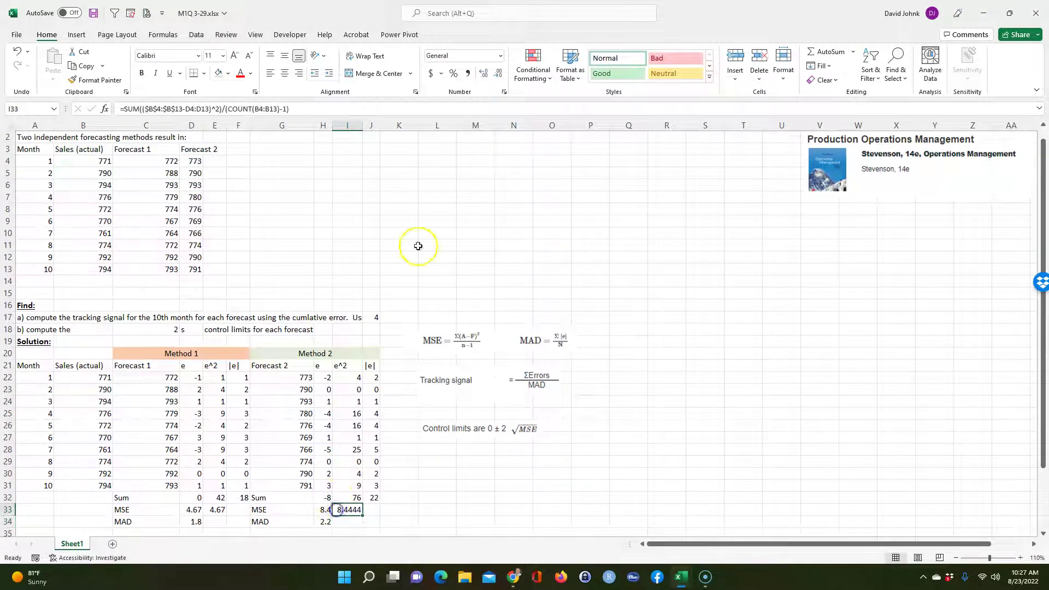
pyautogui.click(485, 73)
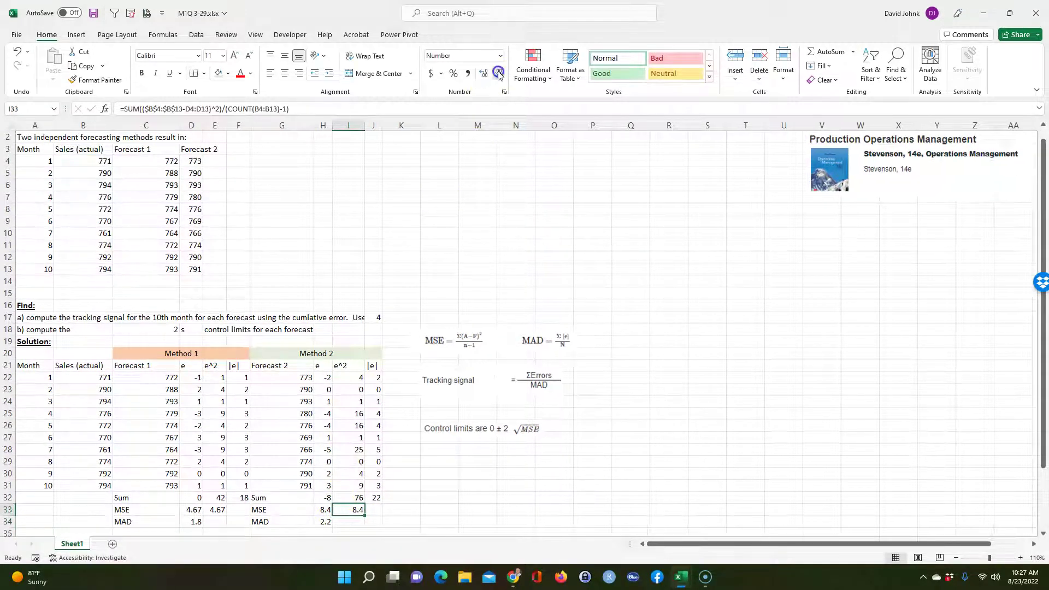
pyautogui.click(461, 473)
pyautogui.scroll(1, 461, 473)
pyautogui.scroll(-1, 461, 473)
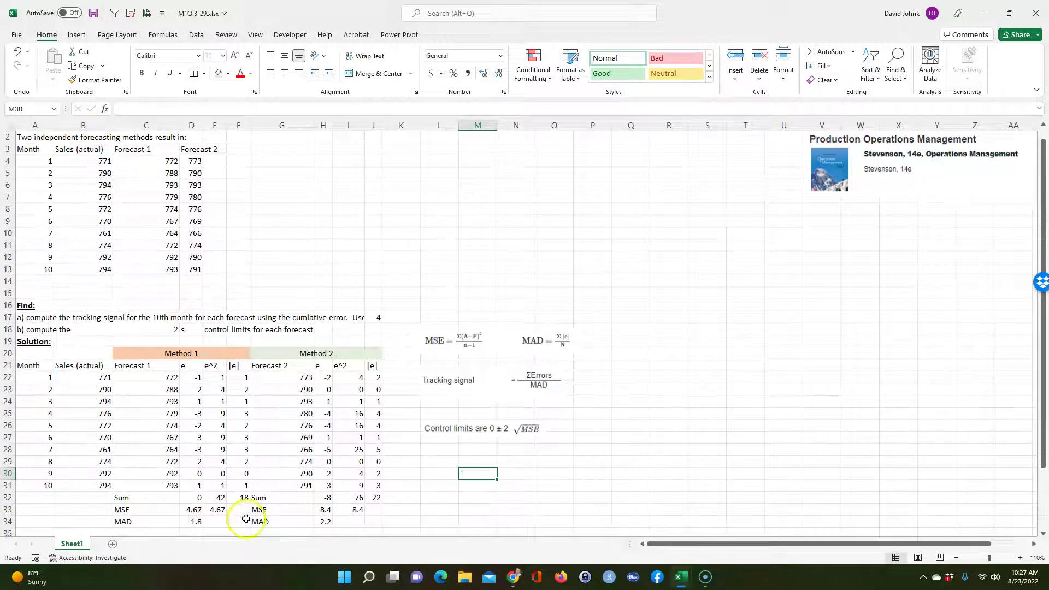
# Review Method 1's MSE, then start E34 with =ABS(B4:B13-C4:C13)
pyautogui.moveTo(153, 510); pyautogui.dragTo(195, 512)
pyautogui.click(216, 509)
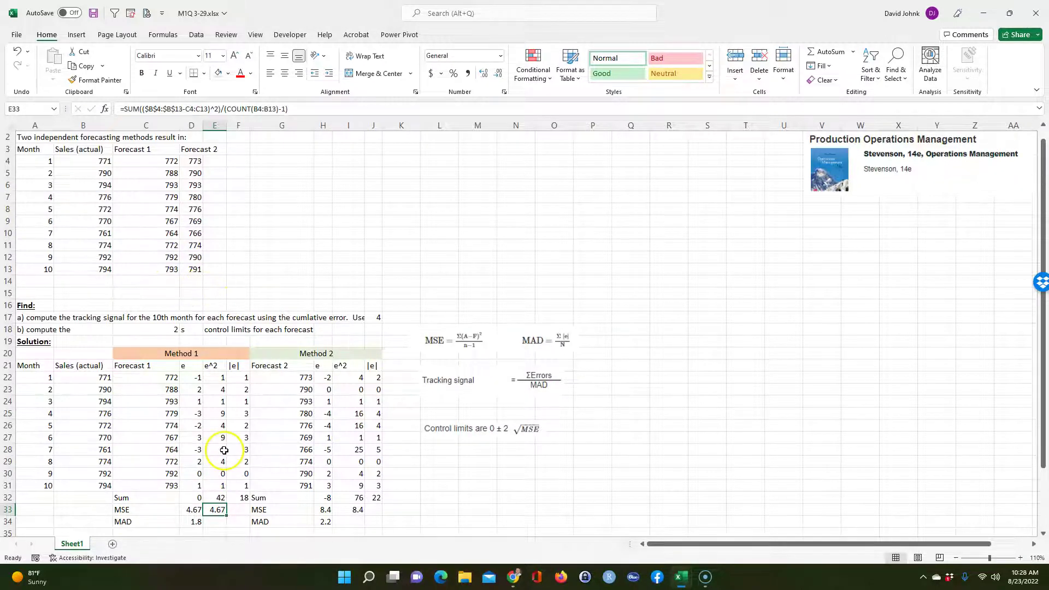
pyautogui.scroll(-1, 211, 456)
pyautogui.click(214, 511)
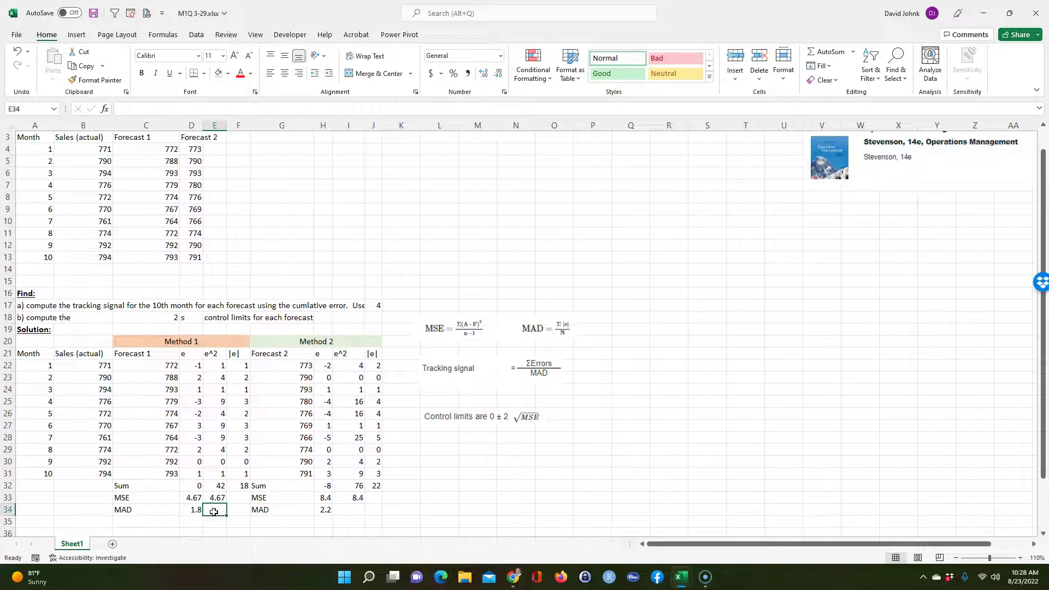
pyautogui.write('=')
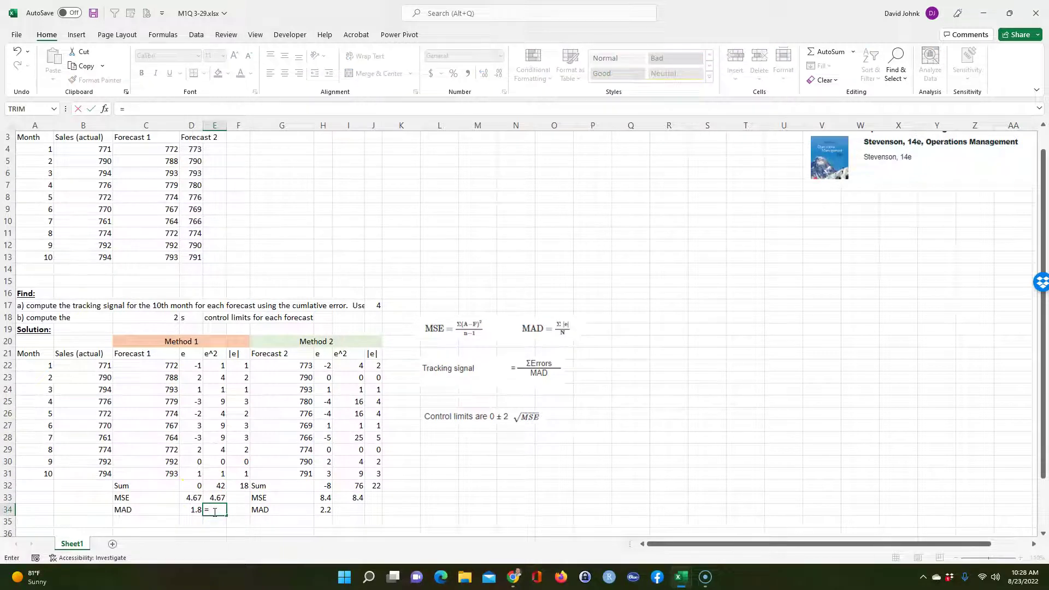
pyautogui.write('abs)')
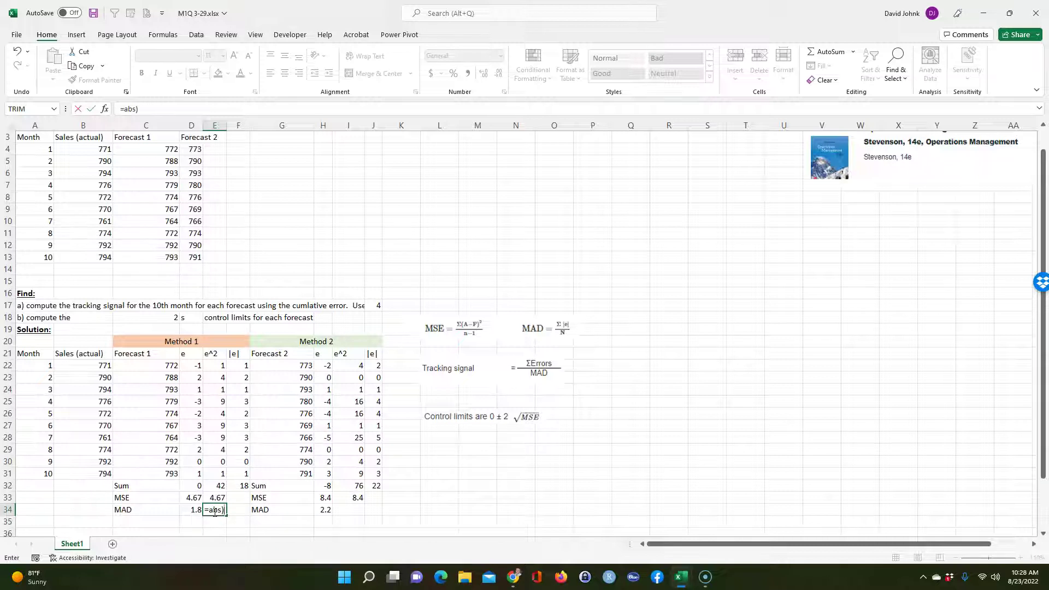
pyautogui.press('BackSpace')
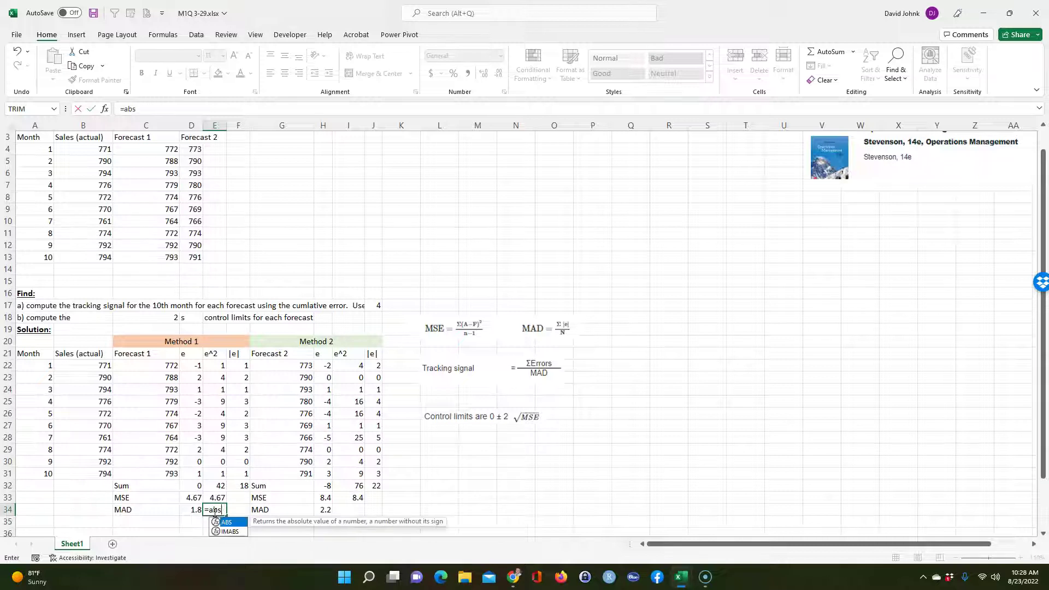
pyautogui.write('(')
pyautogui.scroll(1, 169, 485)
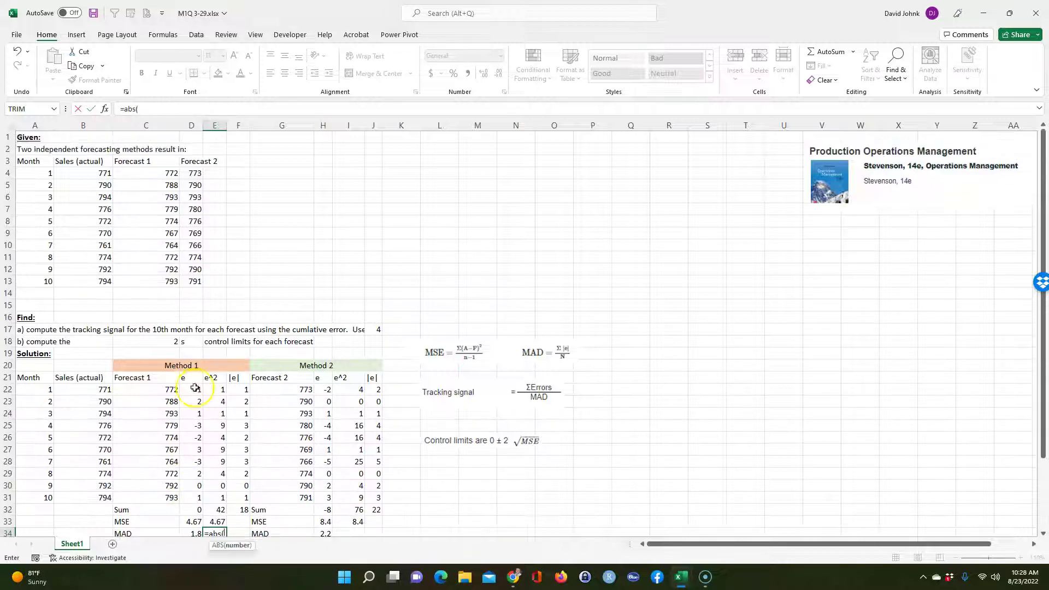
pyautogui.moveTo(94, 172); pyautogui.dragTo(86, 281)
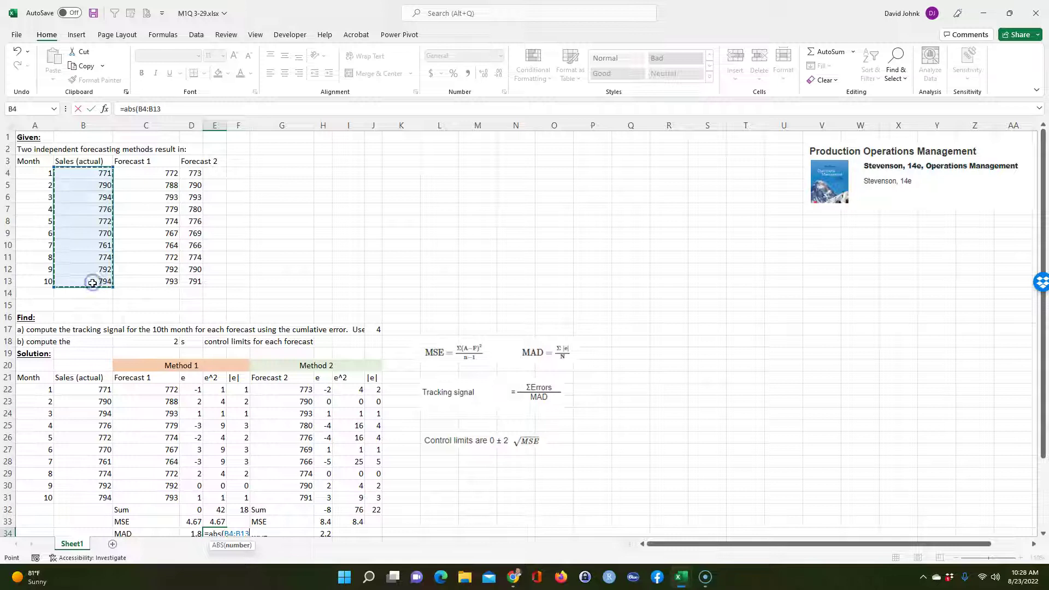
pyautogui.write('-')
pyautogui.moveTo(145, 170); pyautogui.dragTo(159, 289)
pyautogui.write(')')
pyautogui.scroll(-1, 173, 329)
# Complete E34 as =SUM(ABS(B4:B13-C4:C13))/COUNT(B4:B13), giving Method 1's MAD of 1.8
pyautogui.click(211, 510)
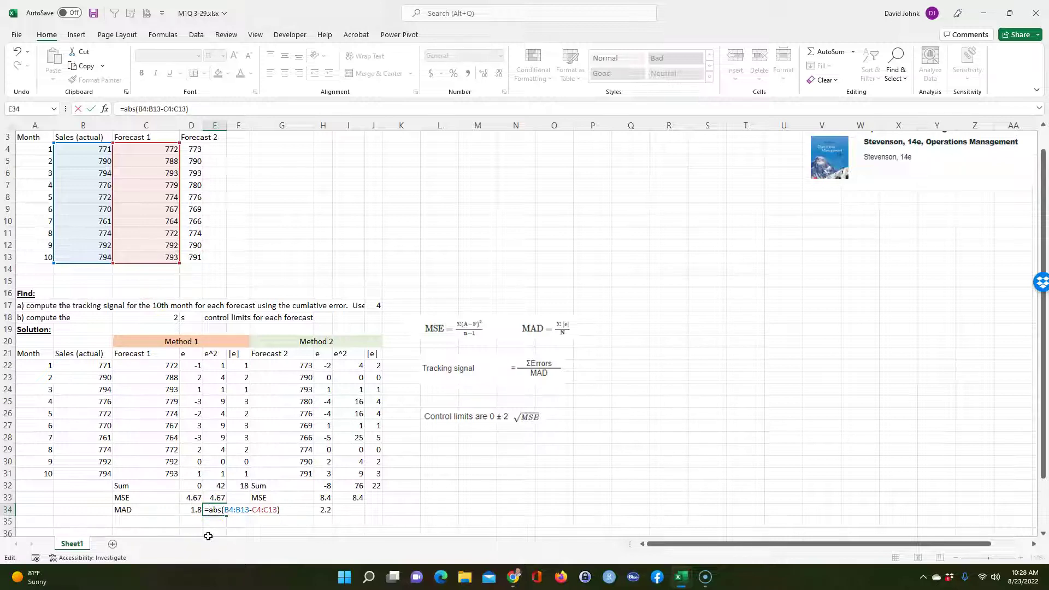
pyautogui.write('sum(')
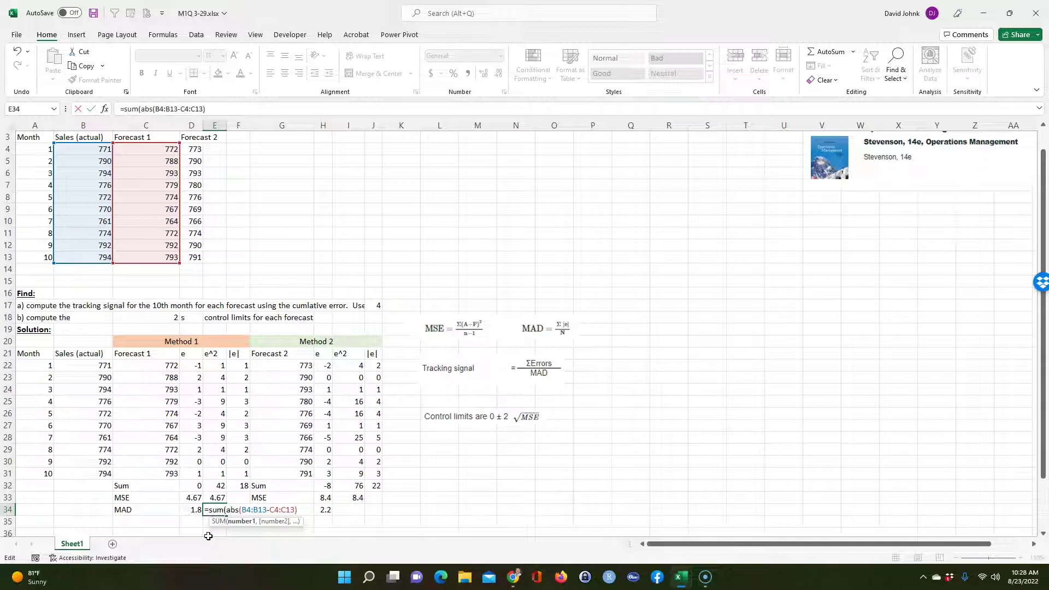
pyautogui.write(')')
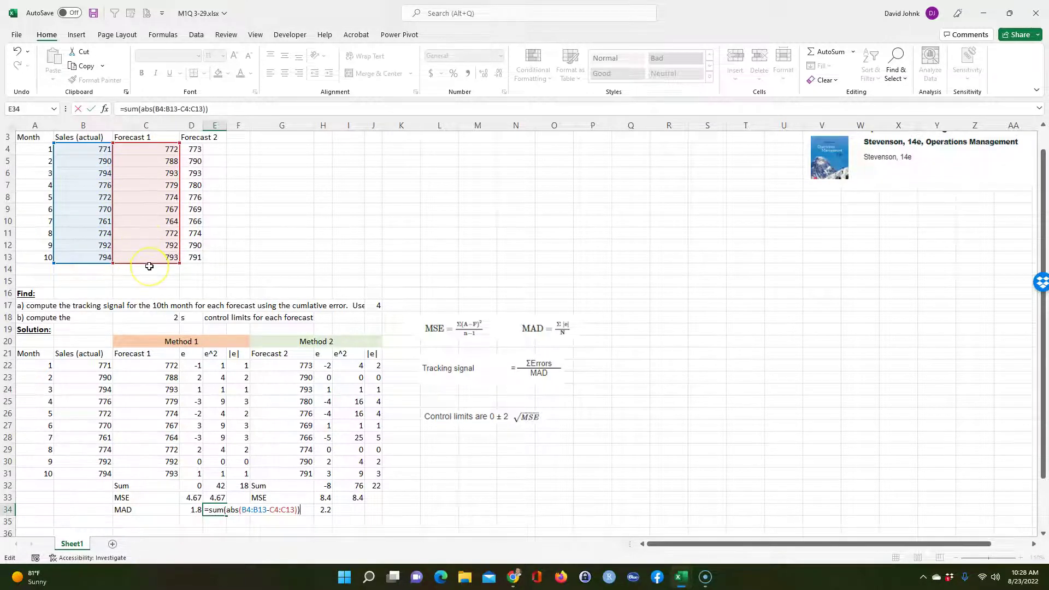
pyautogui.write('c')
pyautogui.press('BackSpace')
pyautogui.write('s')
pyautogui.press('BackSpace')
pyautogui.write('count(')
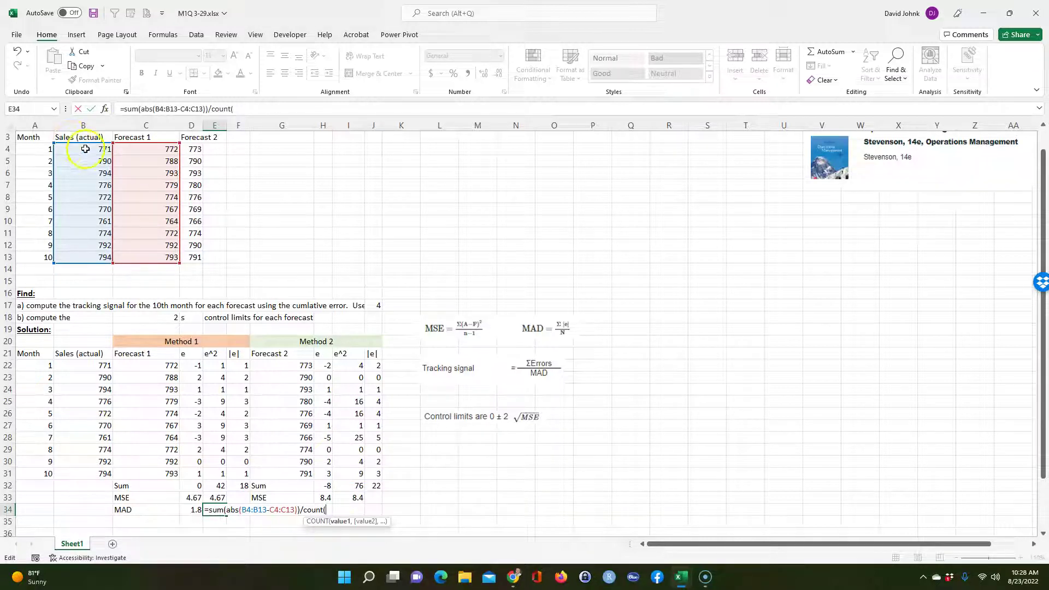
pyautogui.moveTo(85, 147); pyautogui.dragTo(86, 255)
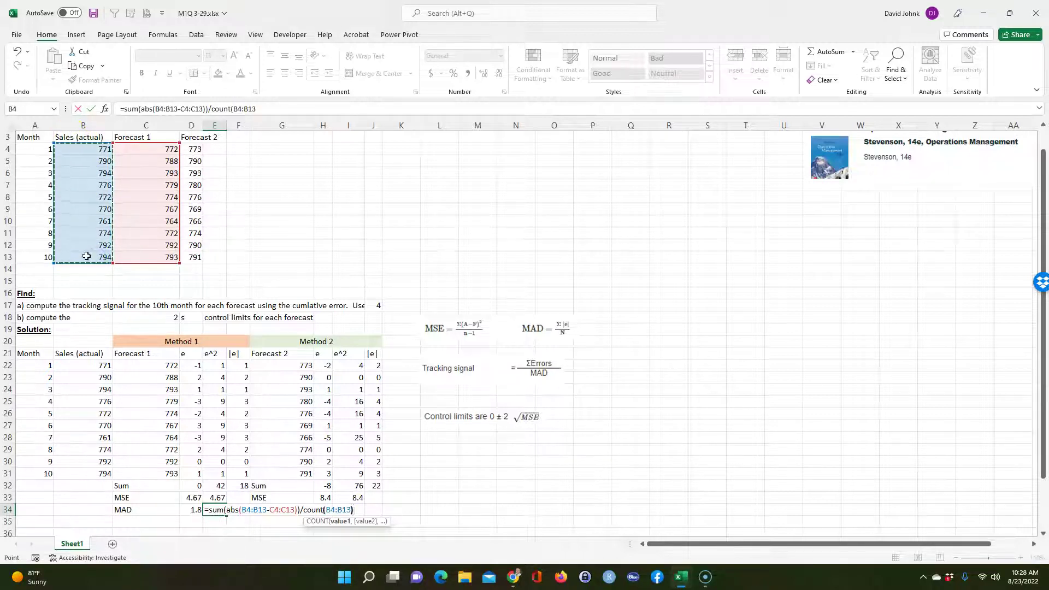
pyautogui.write(')')
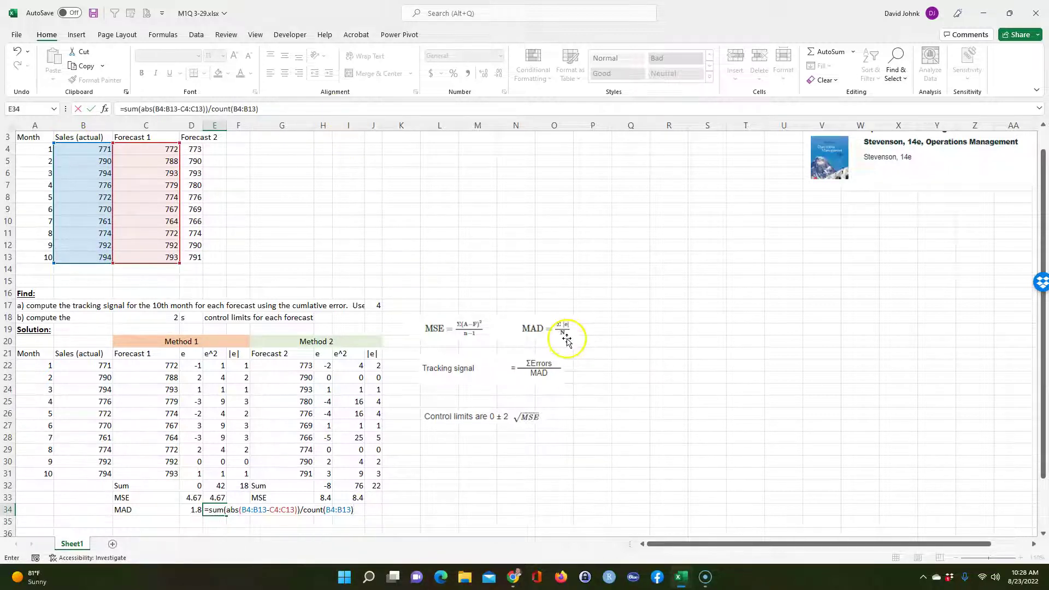
pyautogui.press('Return')
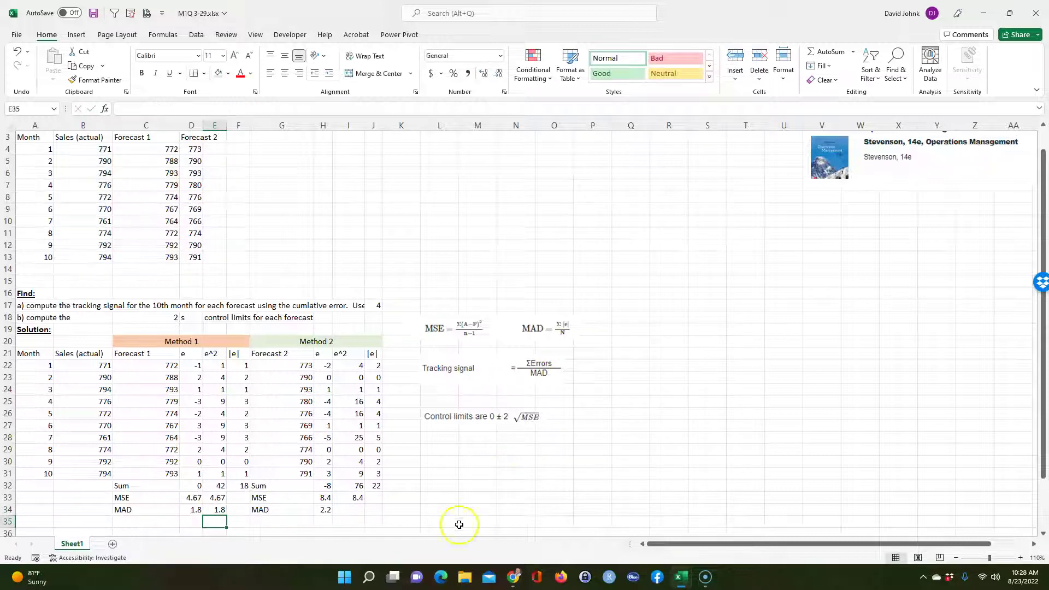
# Copy E34's MAD formula to I34 and repoint it to B4:B13 and Forecast 2 D4:D13, giving 2.2
pyautogui.click(217, 511)
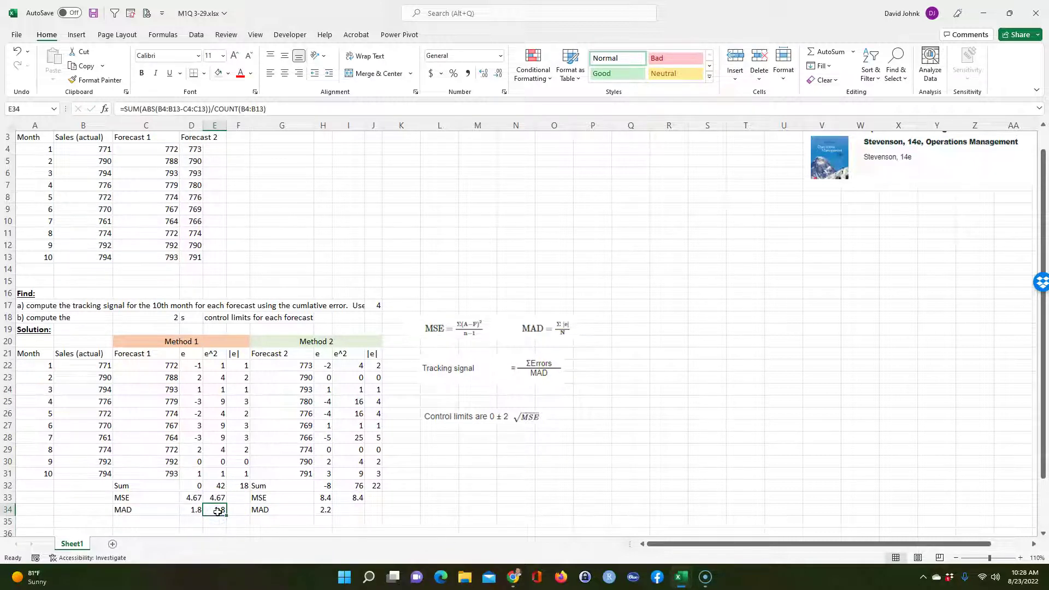
pyautogui.hotkey('ctrl', 'c')
pyautogui.click(345, 509)
pyautogui.hotkey('ctrl', 'v')
pyautogui.doubleClick(349, 510)
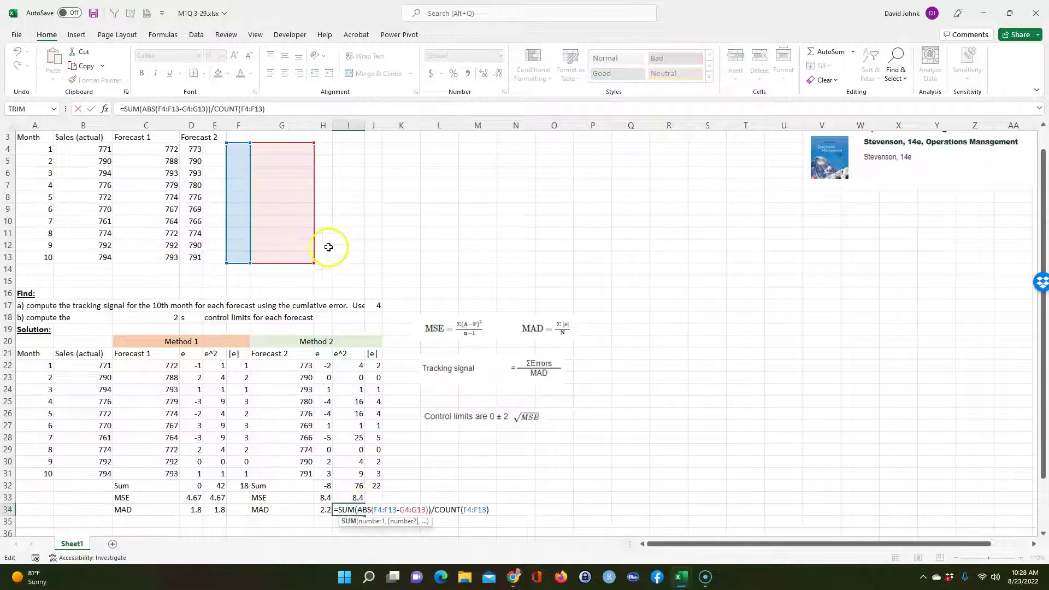
pyautogui.moveTo(235, 264); pyautogui.dragTo(83, 252)
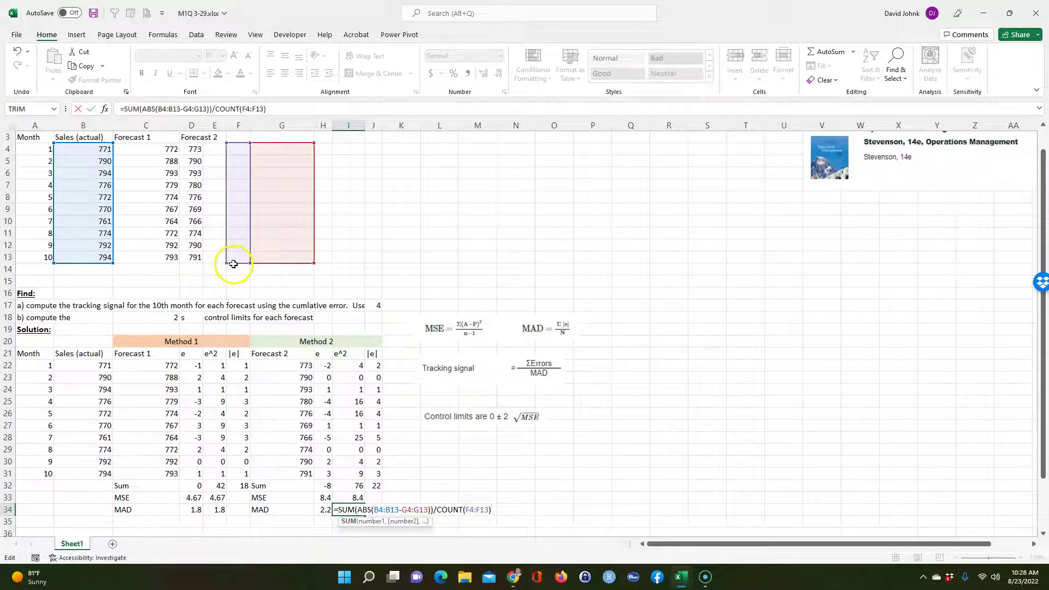
pyautogui.moveTo(231, 261); pyautogui.dragTo(90, 258)
pyautogui.moveTo(268, 264); pyautogui.dragTo(192, 260)
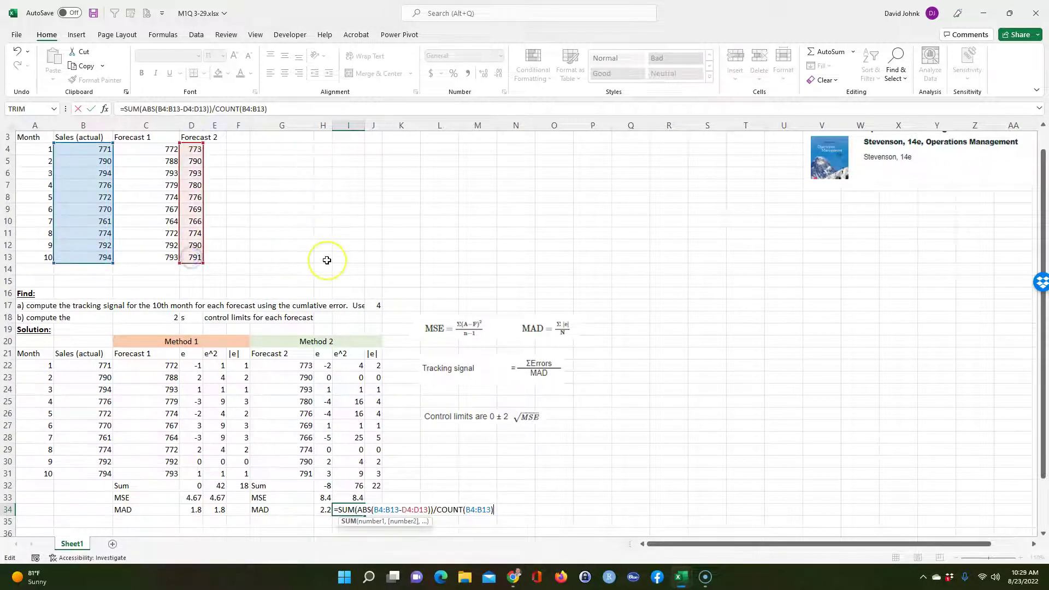
pyautogui.press('Return')
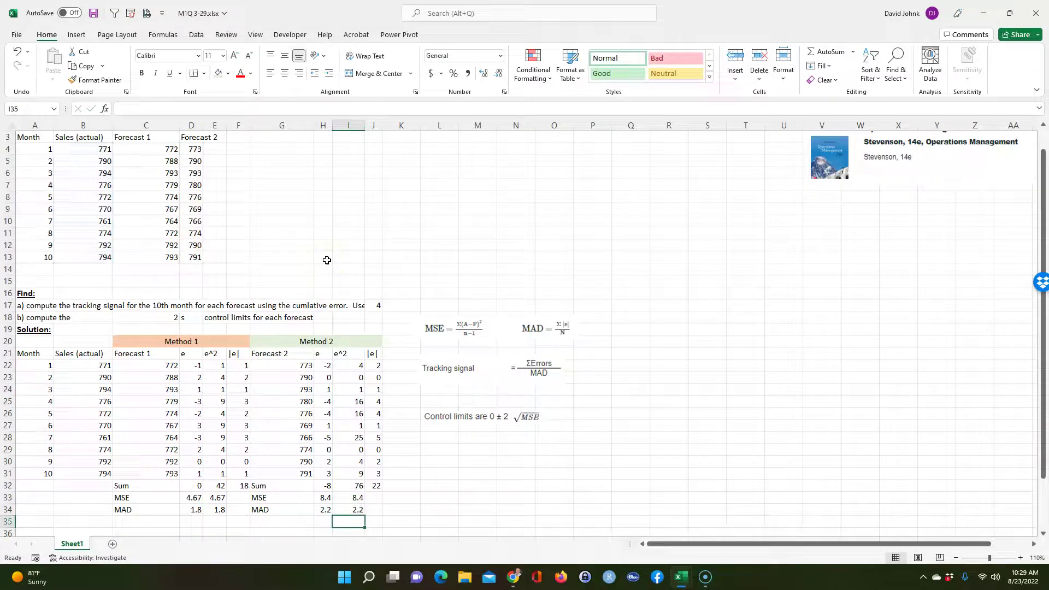
# Compare both methods' MSE and MAD results and select B35 for the answers
pyautogui.scroll(-3, 334, 264)
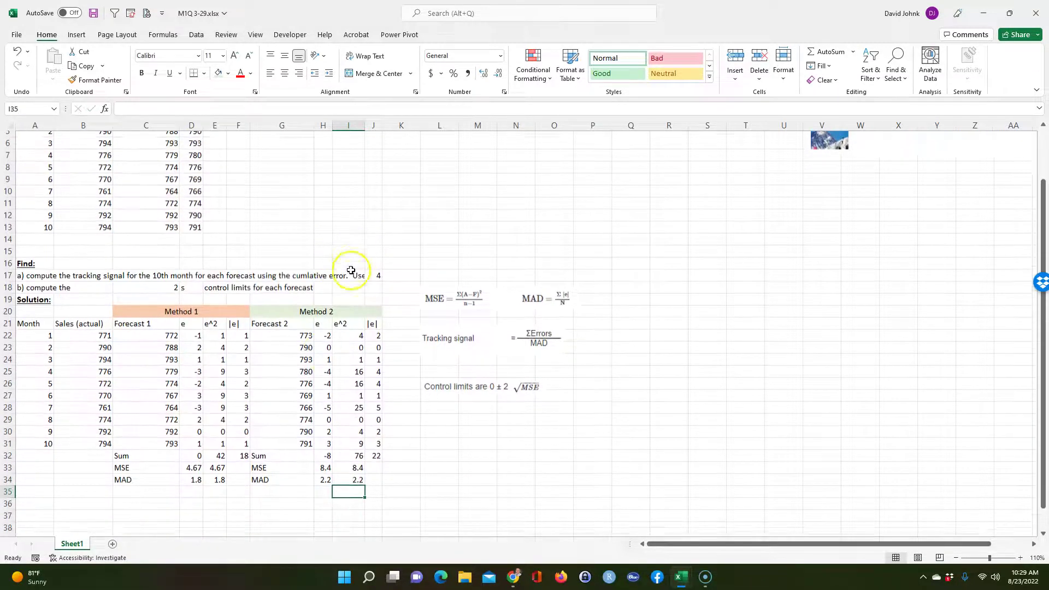
pyautogui.moveTo(348, 462); pyautogui.dragTo(352, 476)
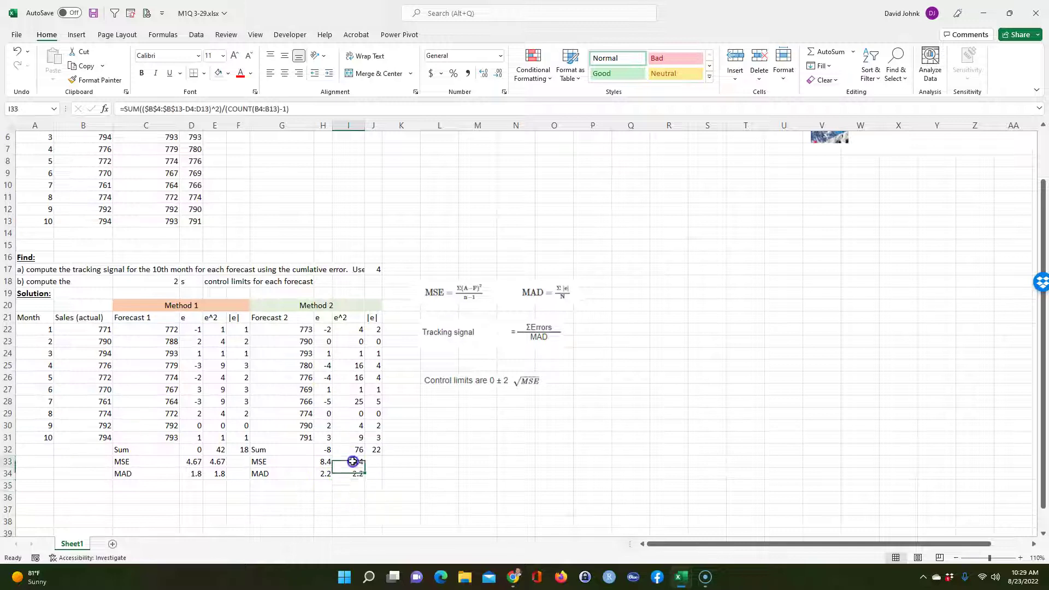
pyautogui.moveTo(217, 461); pyautogui.dragTo(218, 473)
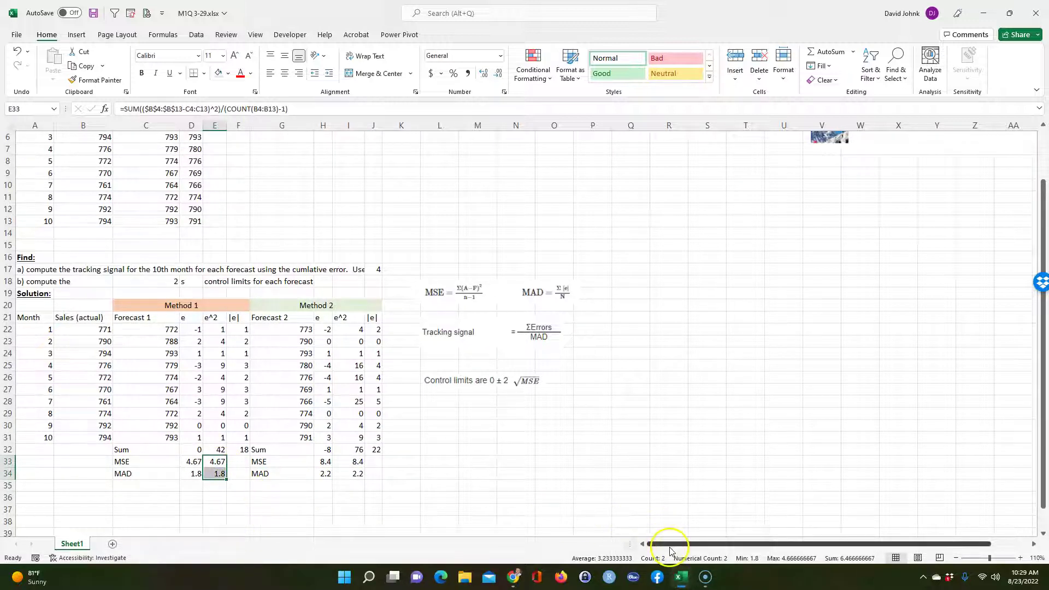
pyautogui.click(32, 498)
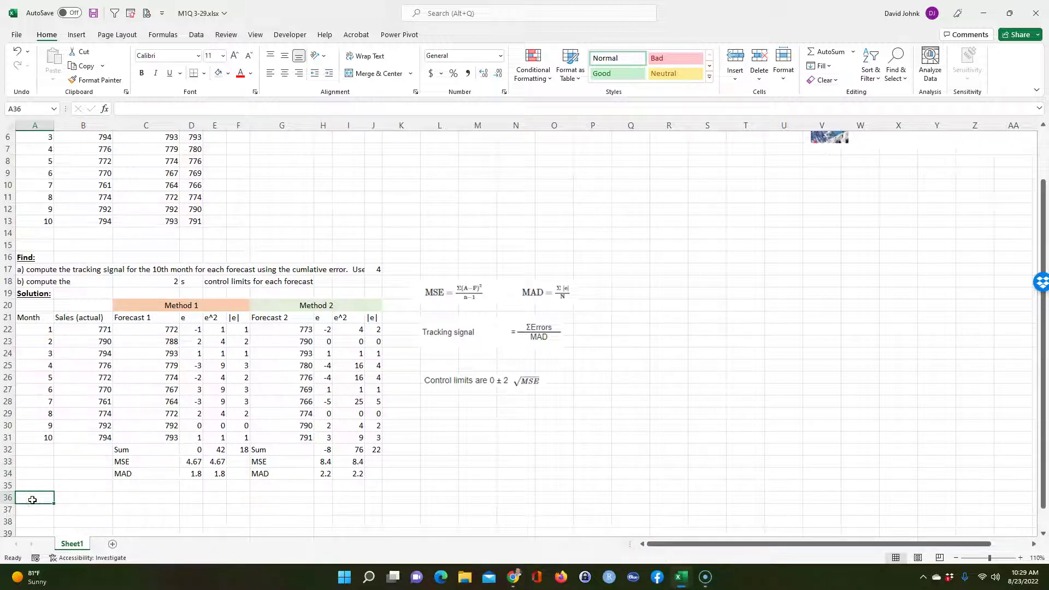
pyautogui.click(137, 483)
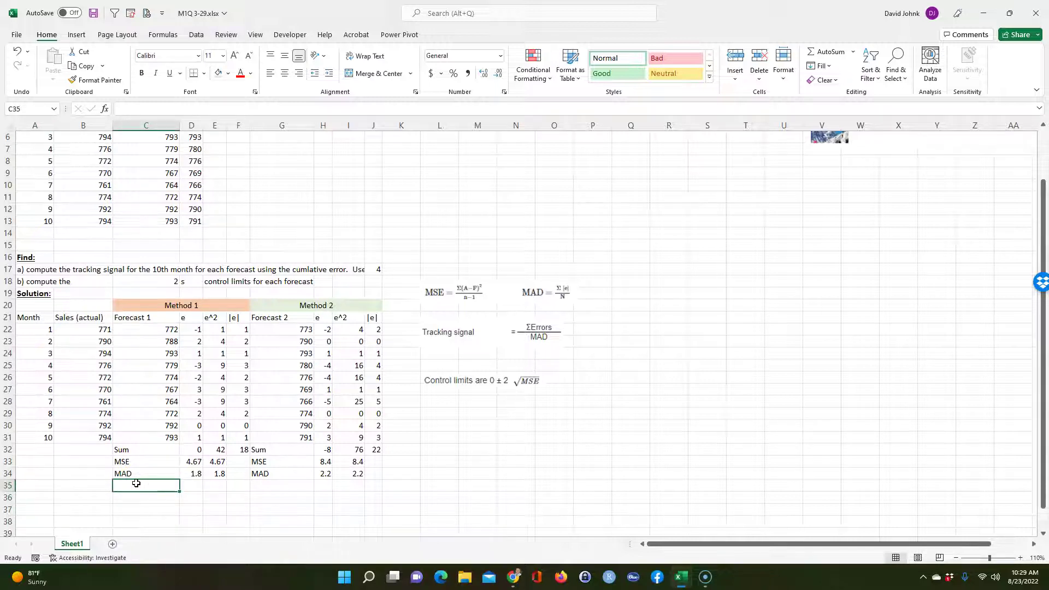
pyautogui.click(77, 488)
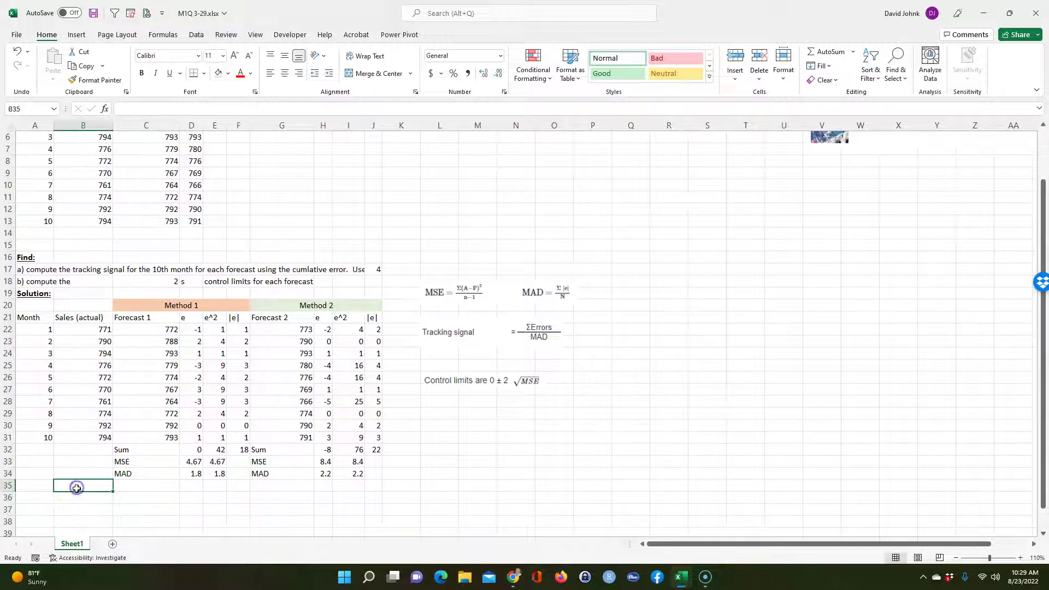
# Label row 35 'a)' with a tracking-signal label and enter =D32/D34 in D35, giving 0
pyautogui.write('a')
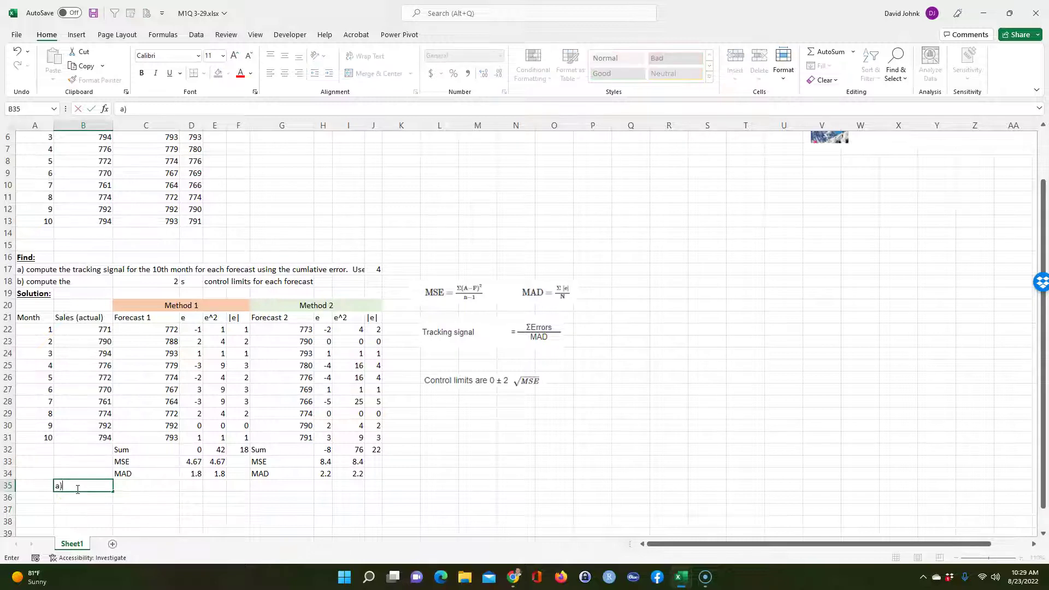
pyautogui.write(')')
pyautogui.press('Tab')
pyautogui.write('trackin')
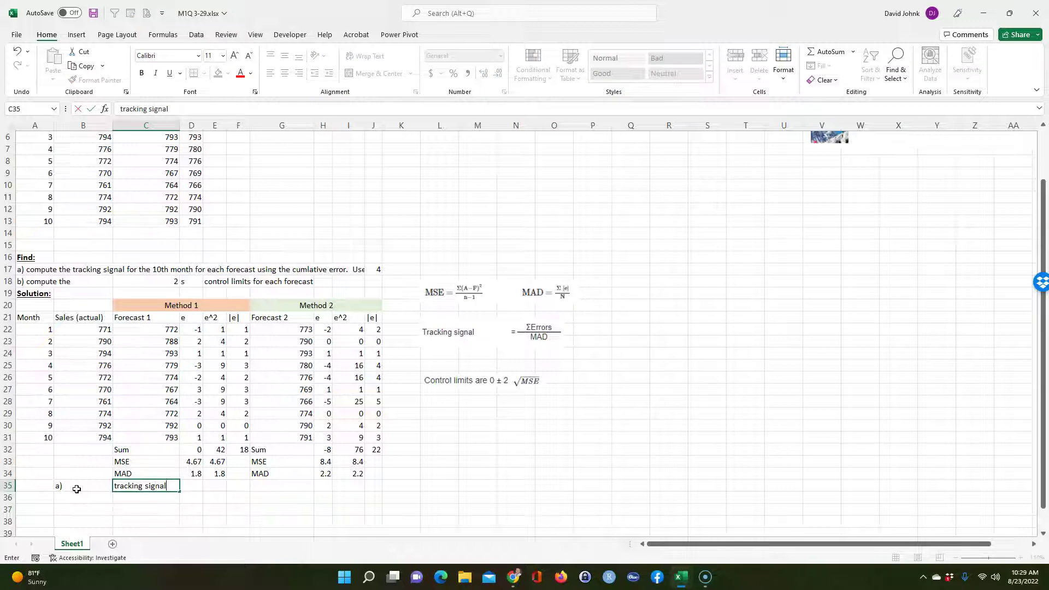
pyautogui.press('Tab')
pyautogui.write('=')
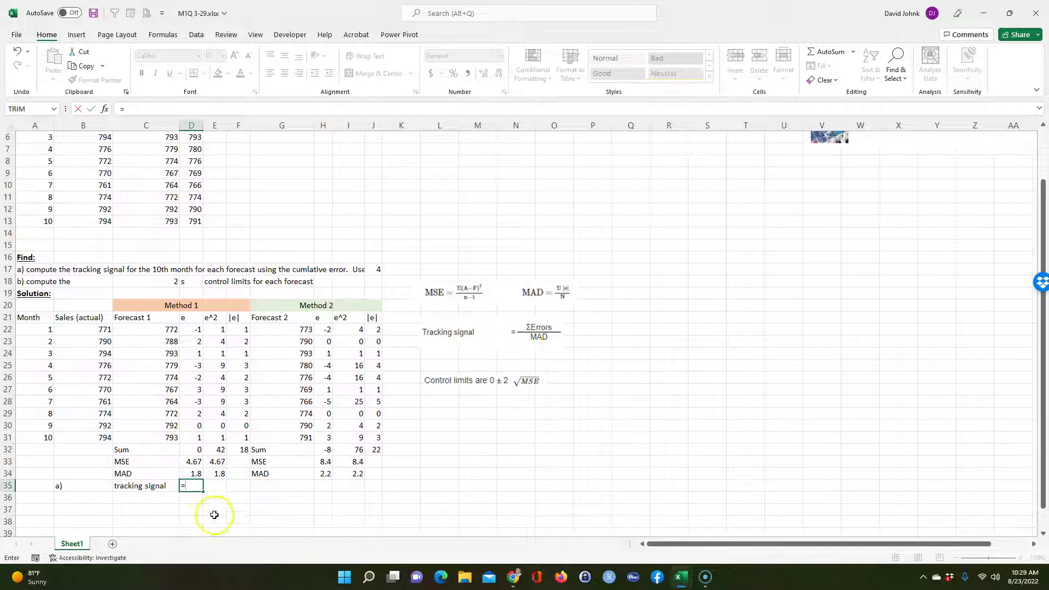
pyautogui.click(198, 450)
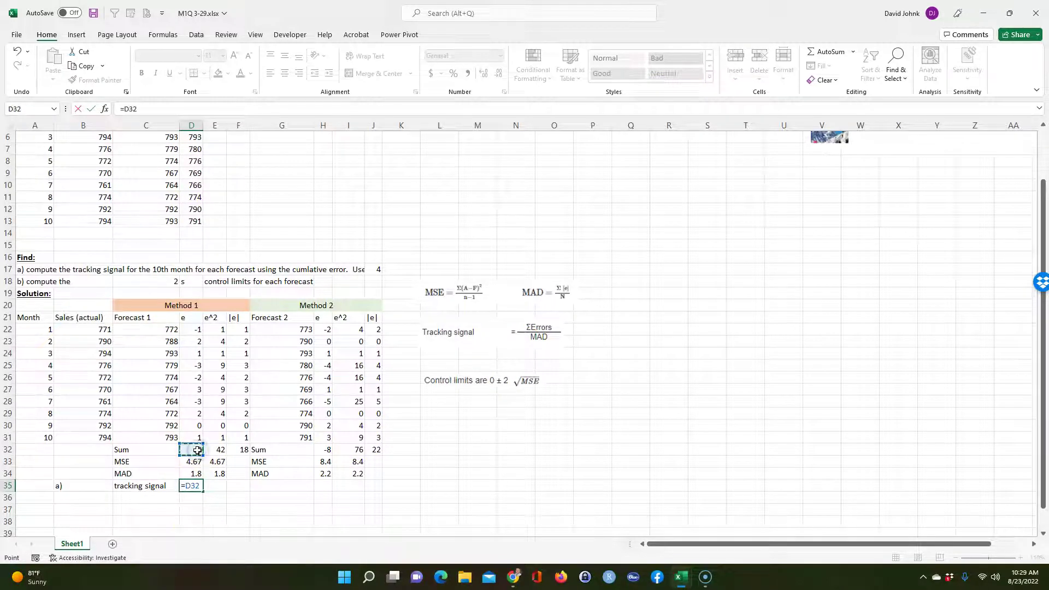
pyautogui.write('/')
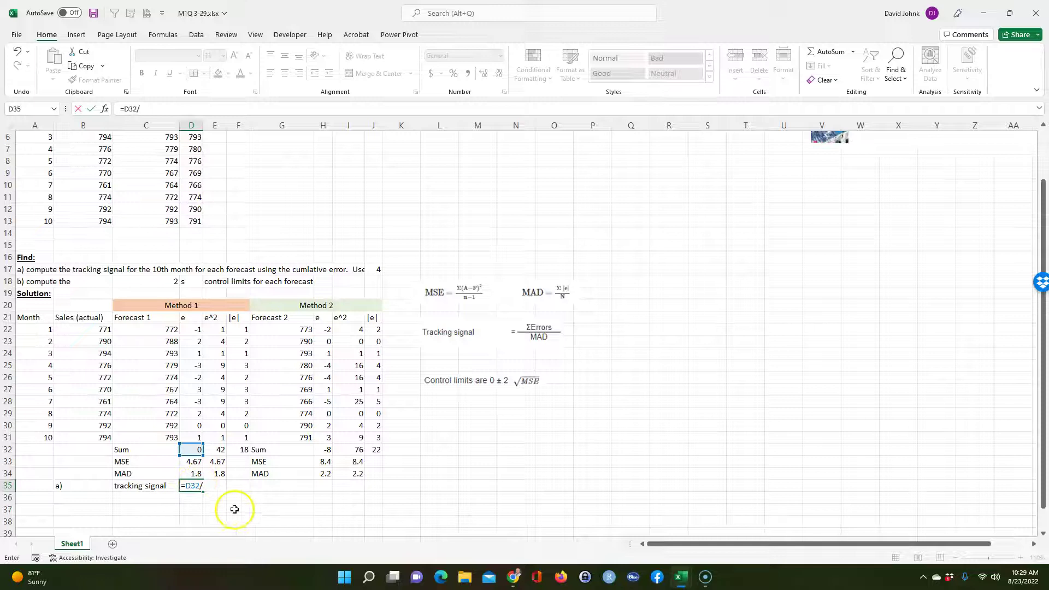
pyautogui.click(191, 473)
pyautogui.press('Return')
# Copy the tracking signal label and formula to G35:H35, giving -3.6 for Method 2
pyautogui.moveTo(161, 484); pyautogui.dragTo(189, 488)
pyautogui.hotkey('ctrl', 'c')
pyautogui.click(277, 487)
pyautogui.hotkey('ctrl', 'v')
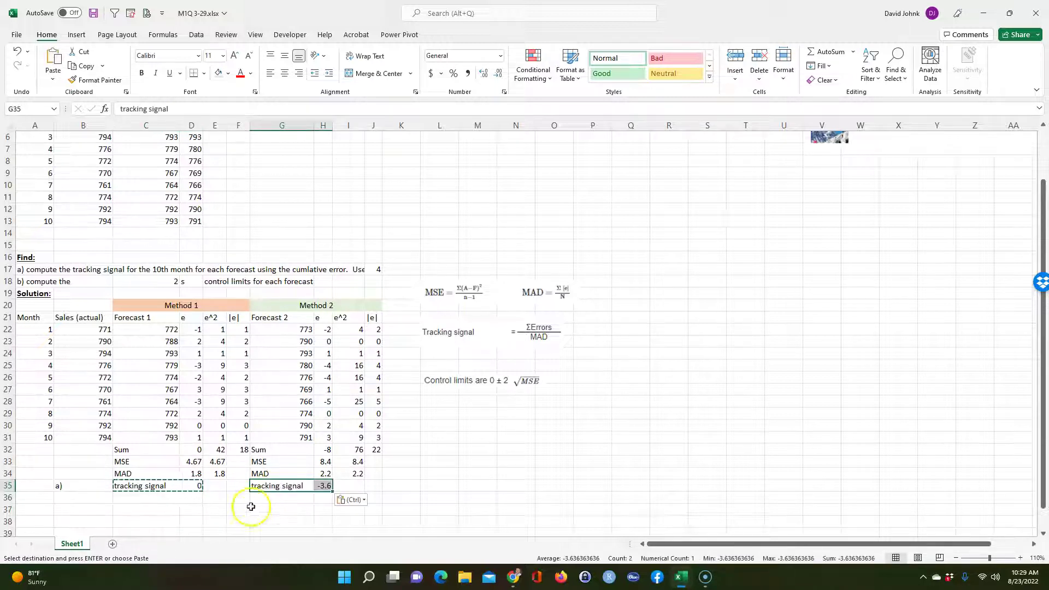
pyautogui.click(267, 520)
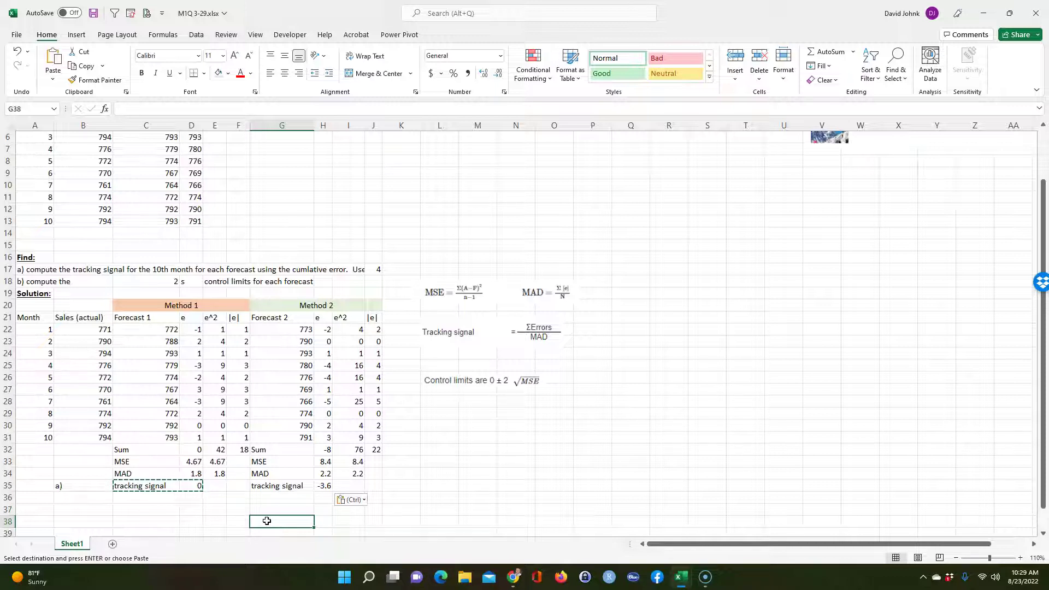
pyautogui.scroll(-1, 276, 517)
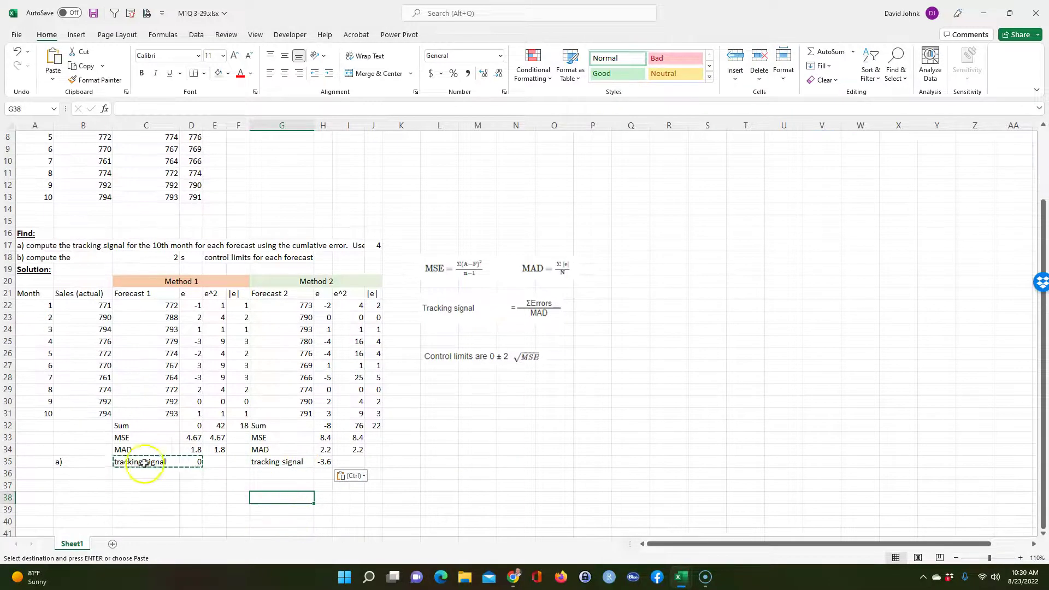
pyautogui.moveTo(92, 463); pyautogui.dragTo(189, 461)
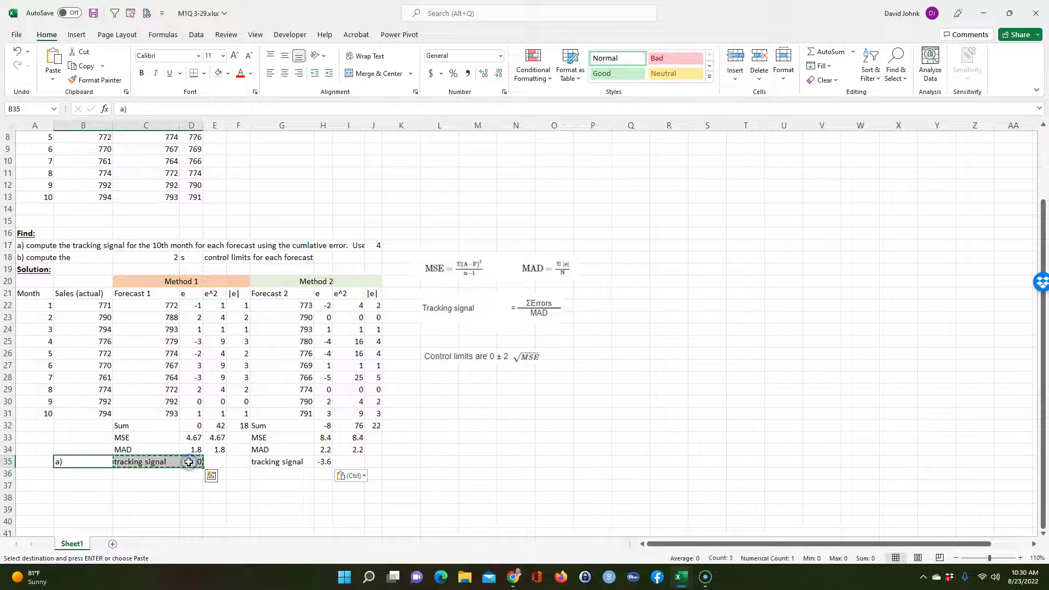
pyautogui.scroll(-2, 335, 445)
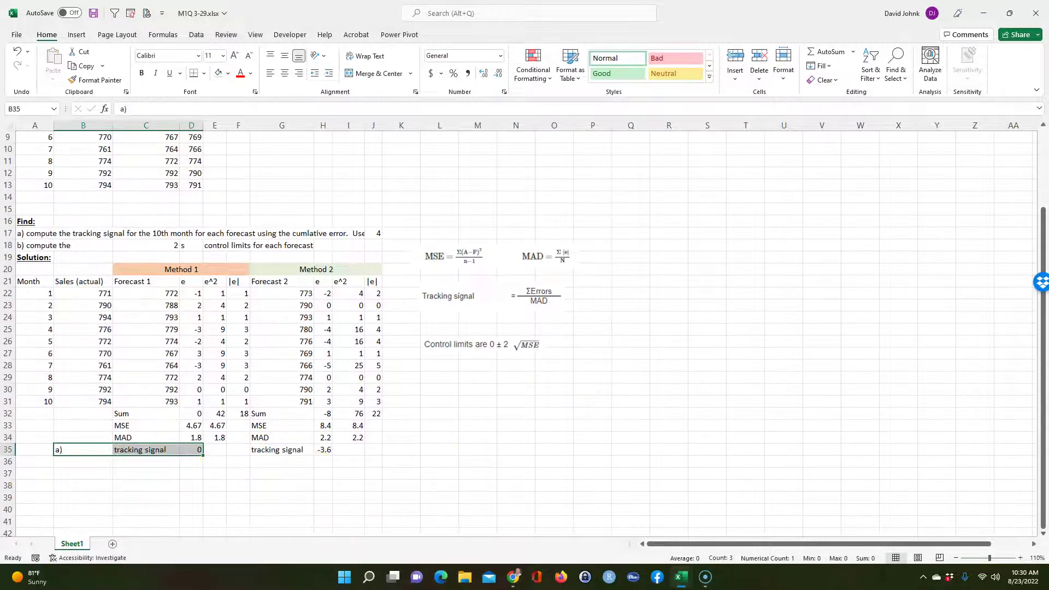
pyautogui.scroll(-2, 335, 328)
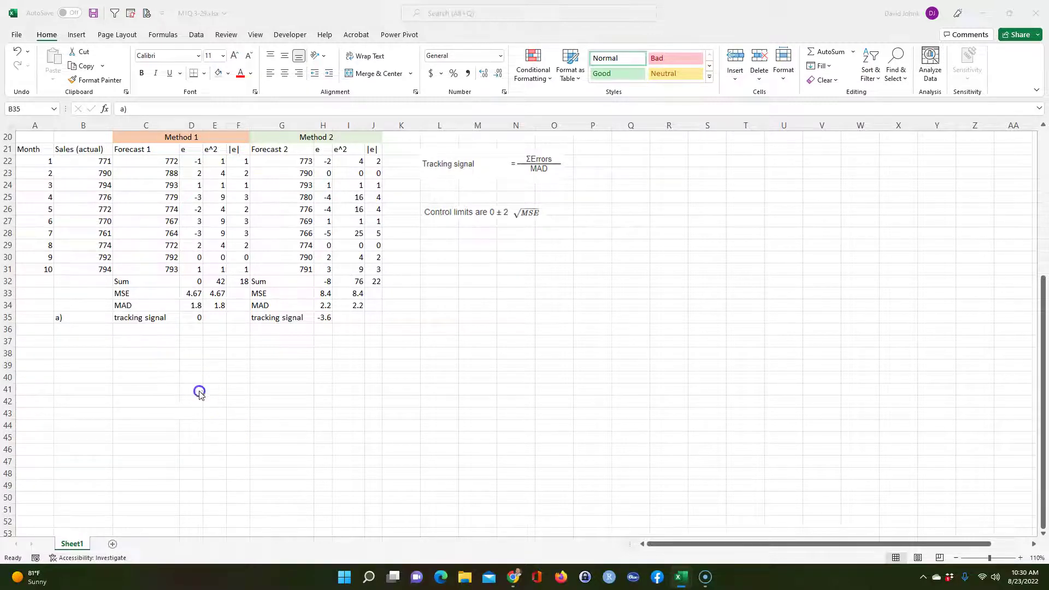
pyautogui.scroll(2, 199, 390)
# Label cell C36 'Bias present?' for Method 1
pyautogui.click(146, 392)
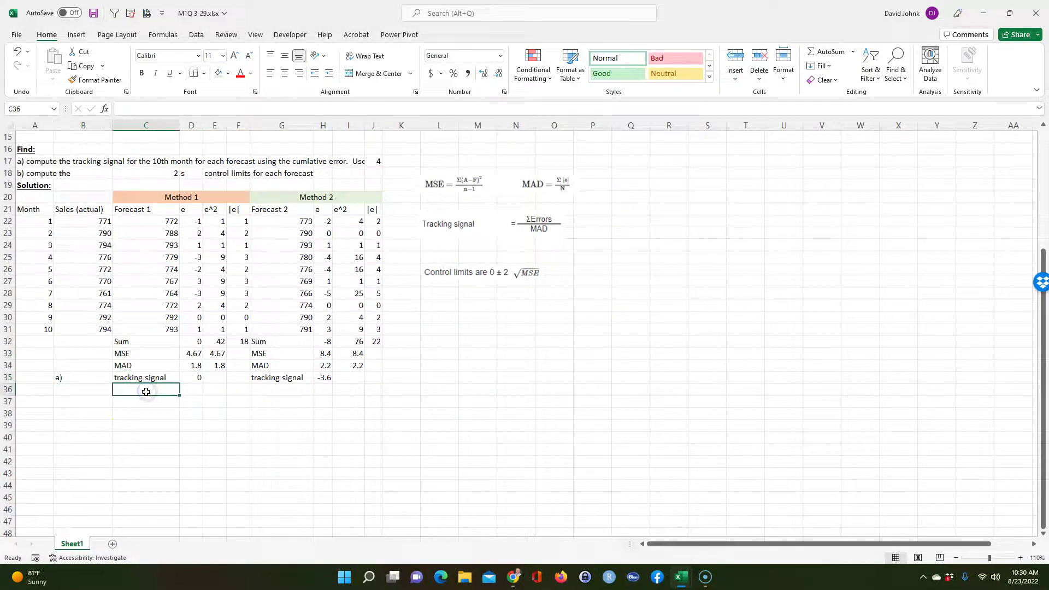
pyautogui.write('Bias present')
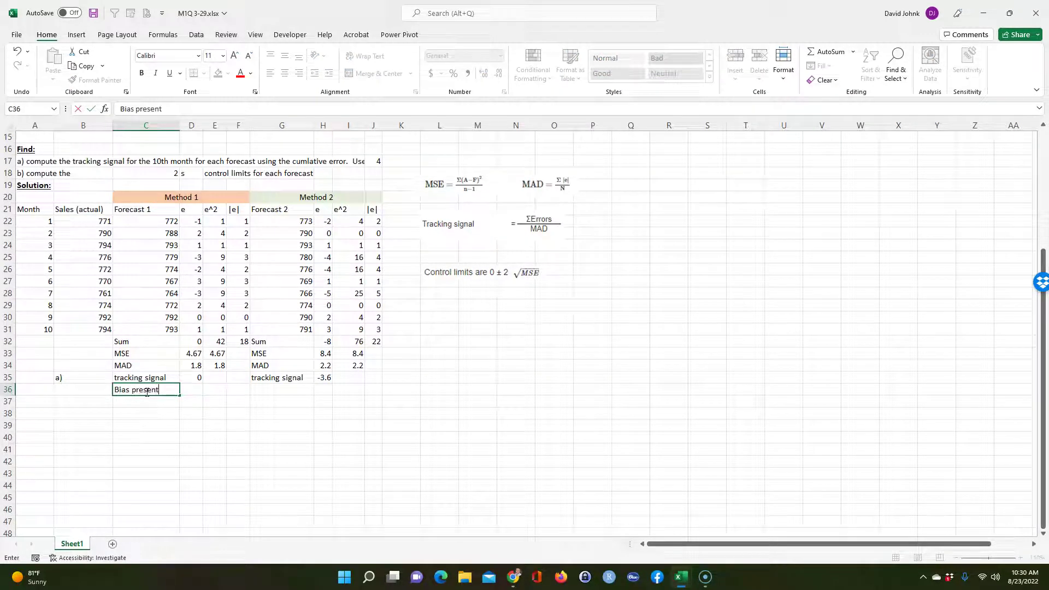
pyautogui.press('Tab')
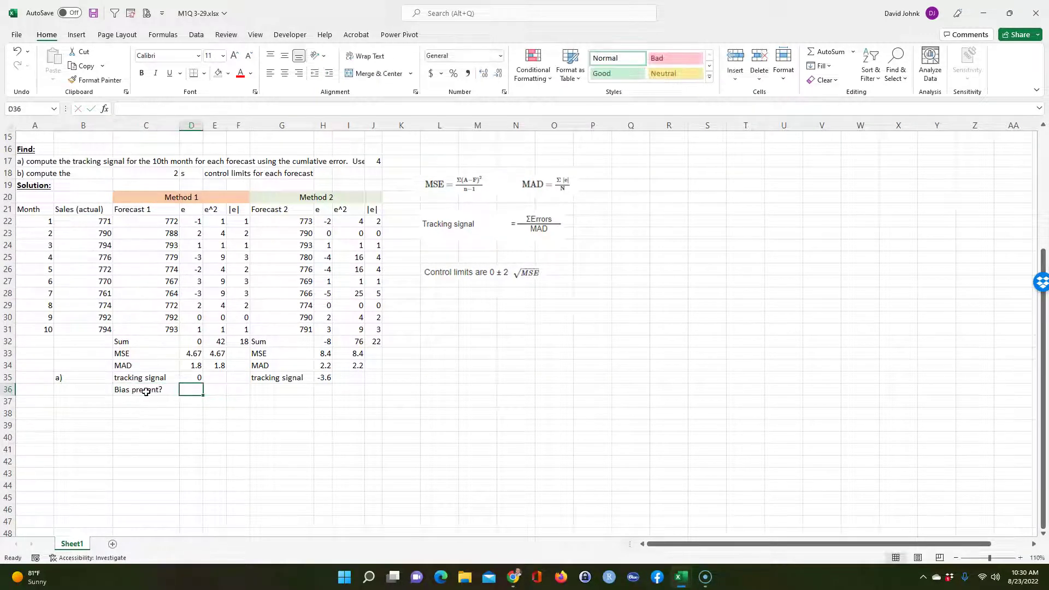
# Enter =IF(ABS(D35)>$J$17,"yes","no") in D36, giving "no", and copy it
pyautogui.write('=if')
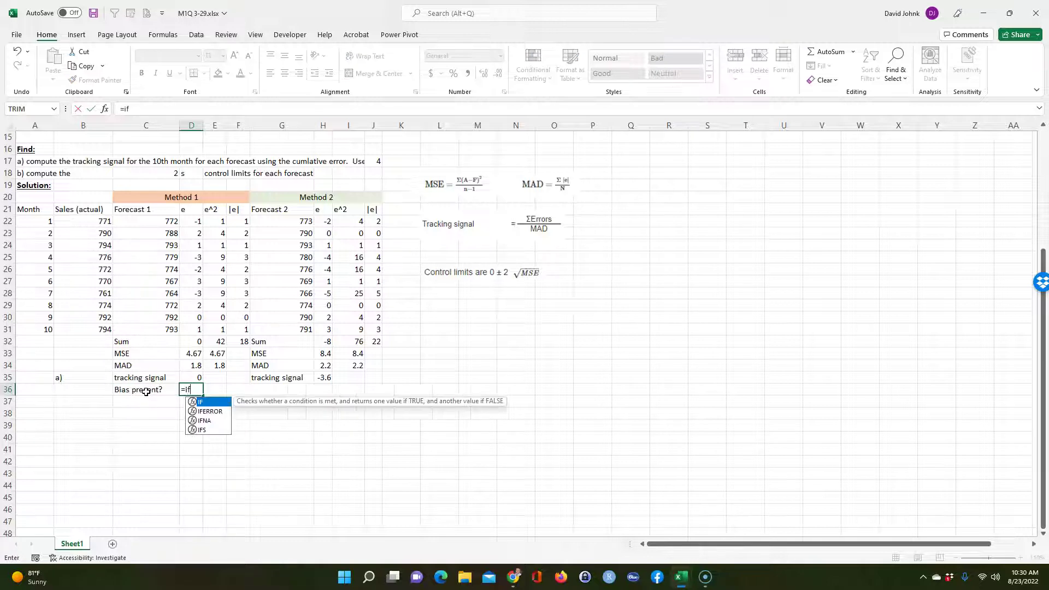
pyautogui.write('(abs(')
pyautogui.click(187, 378)
pyautogui.write(')>')
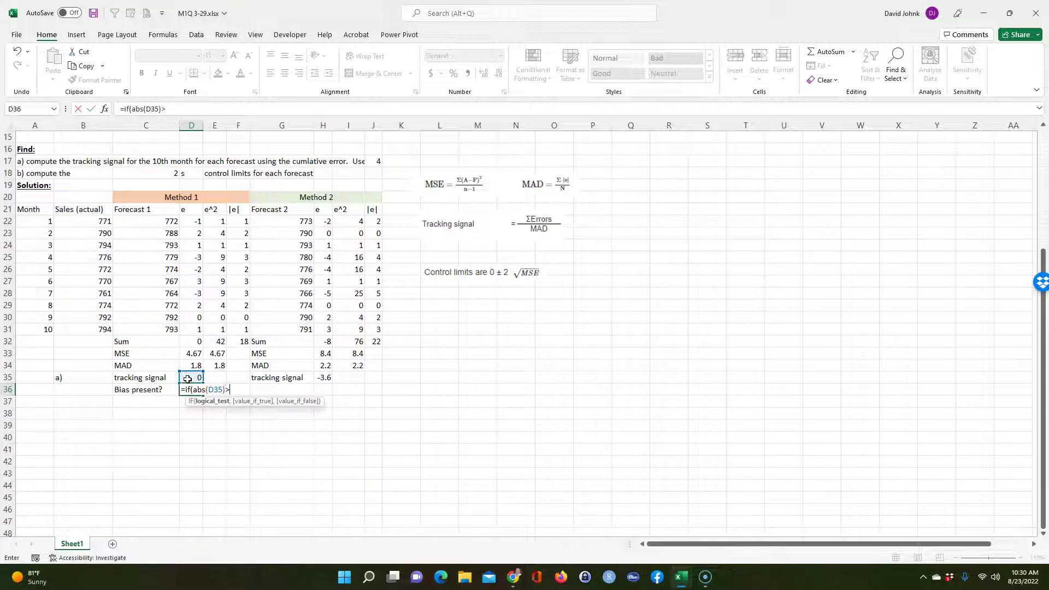
pyautogui.click(375, 159)
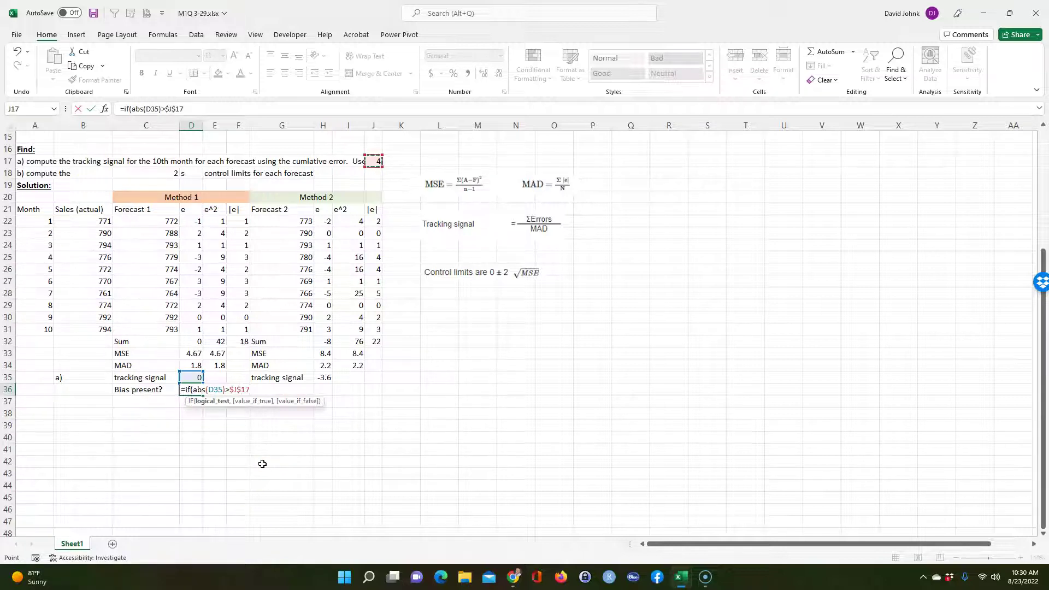
pyautogui.write(',"ye')
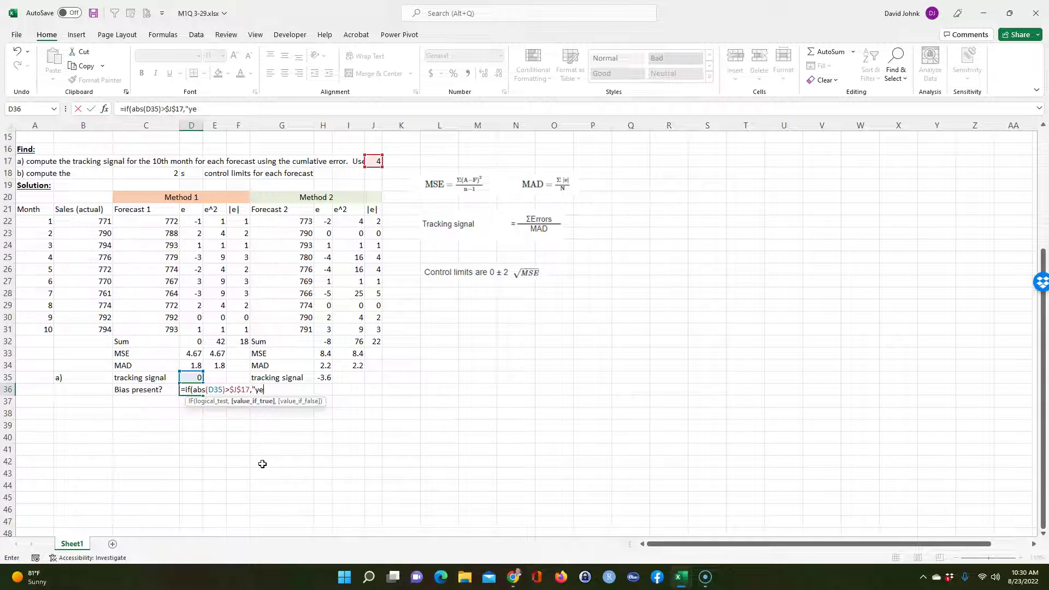
pyautogui.write('s","no")')
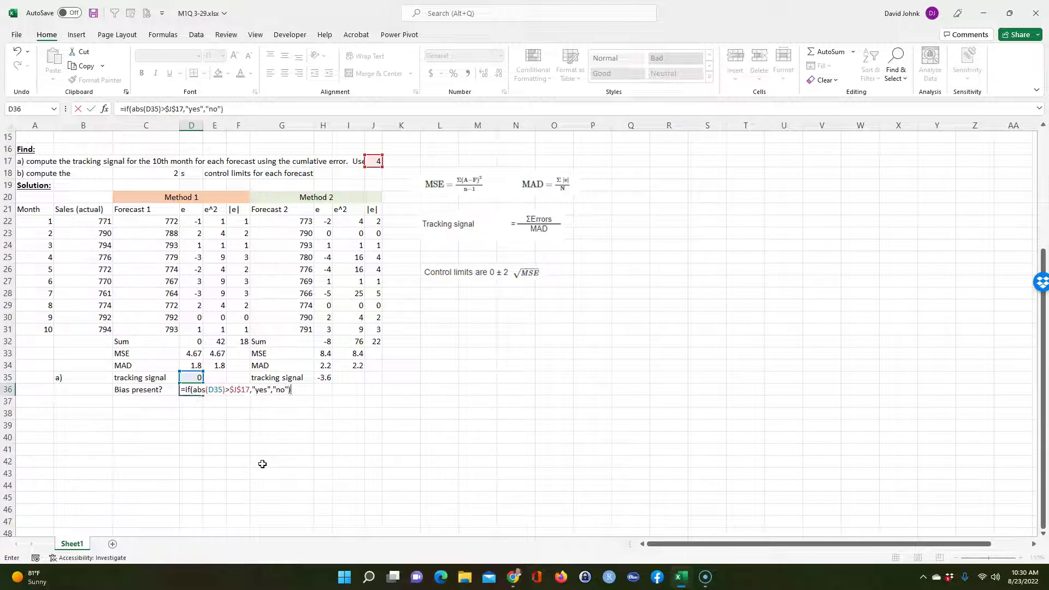
pyautogui.press('Return')
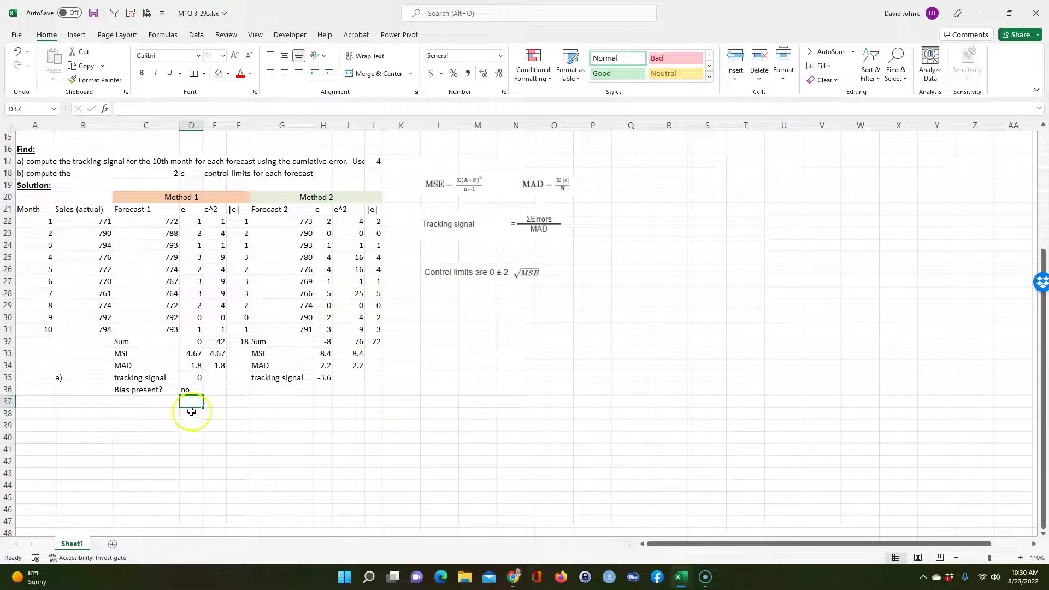
pyautogui.click(189, 388)
pyautogui.hotkey('ctrl', 'c')
# Paste the bias check into H36 for Method 2 and enter =FORMULATEXT(I33) in J33
pyautogui.click(321, 389)
pyautogui.hotkey('ctrl', 'v')
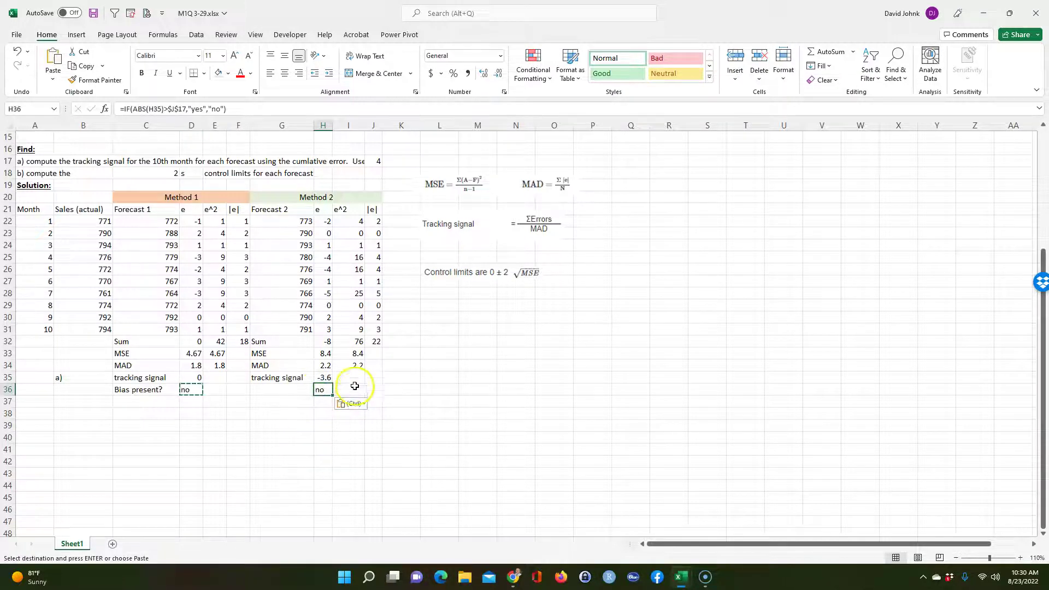
pyautogui.click(378, 355)
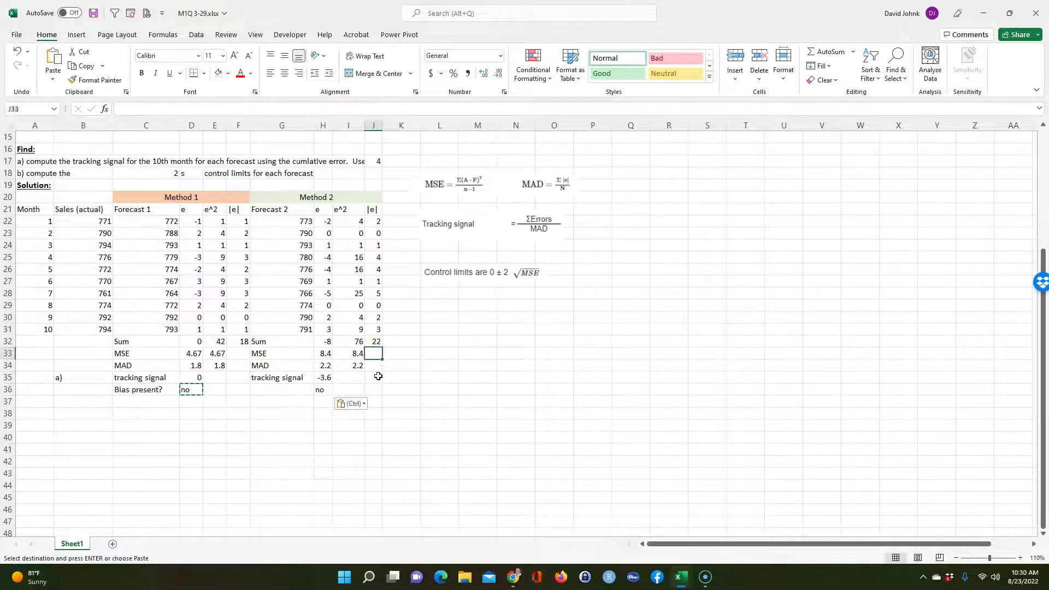
pyautogui.write('=form')
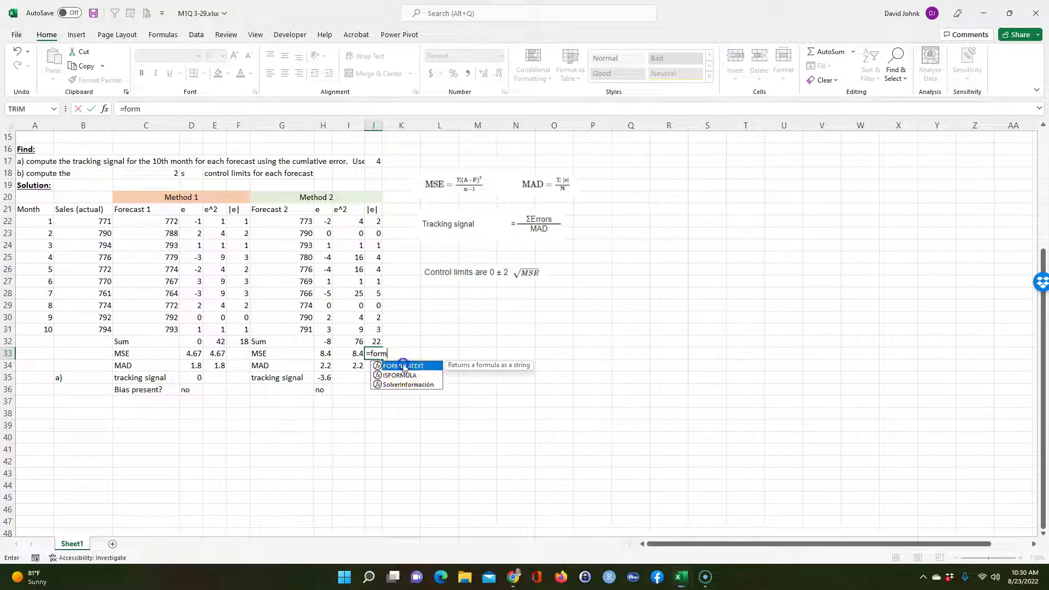
pyautogui.doubleClick(403, 366)
pyautogui.click(355, 353)
pyautogui.press('Return')
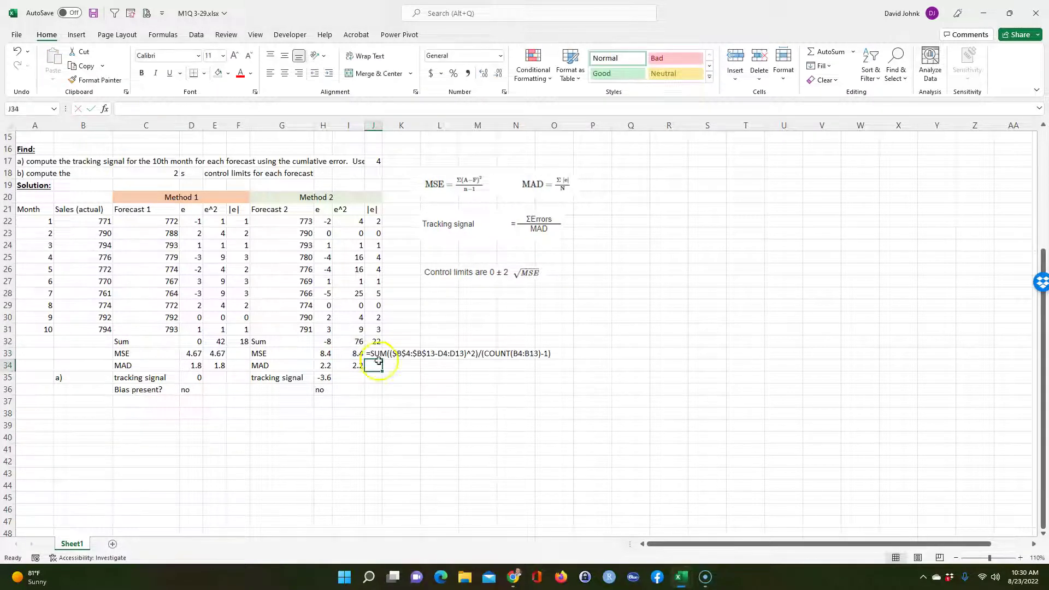
# Copy the formula-text display beside Method 2's MAD, tracking signal, bias check, error sum and last error
pyautogui.click(376, 353)
pyautogui.hotkey('ctrl', 'c')
pyautogui.click(373, 363)
pyautogui.hotkey('ctrl', 'v')
pyautogui.click(349, 378)
pyautogui.hotkey('ctrl', 'v')
pyautogui.click(345, 390)
pyautogui.hotkey('ctrl', 'v')
pyautogui.click(396, 339)
pyautogui.hotkey('ctrl', 'v')
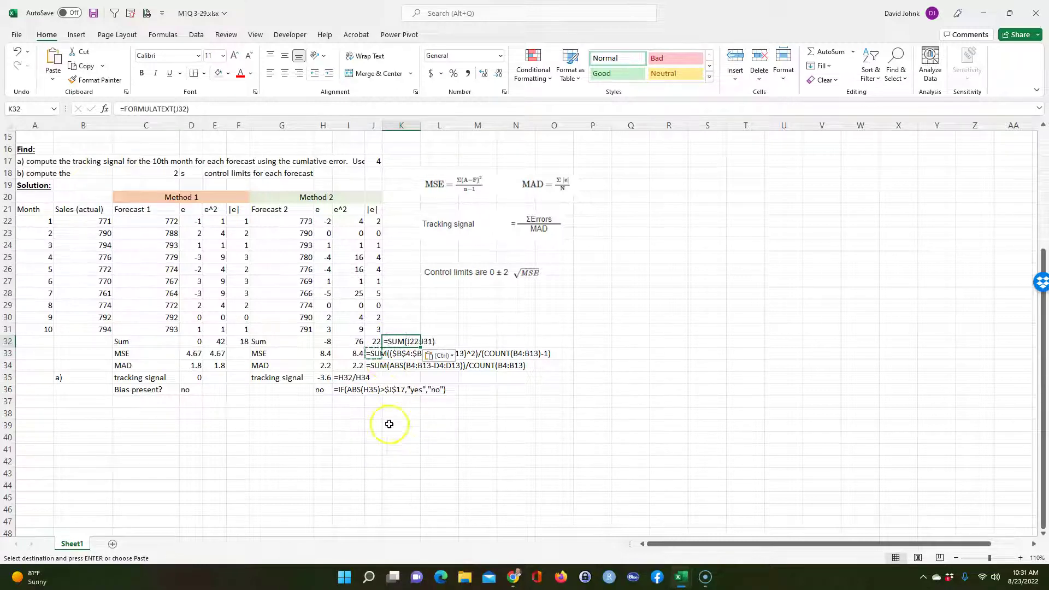
pyautogui.click(397, 321)
pyautogui.click(399, 329)
pyautogui.hotkey('ctrl', 'v')
pyautogui.press('Escape')
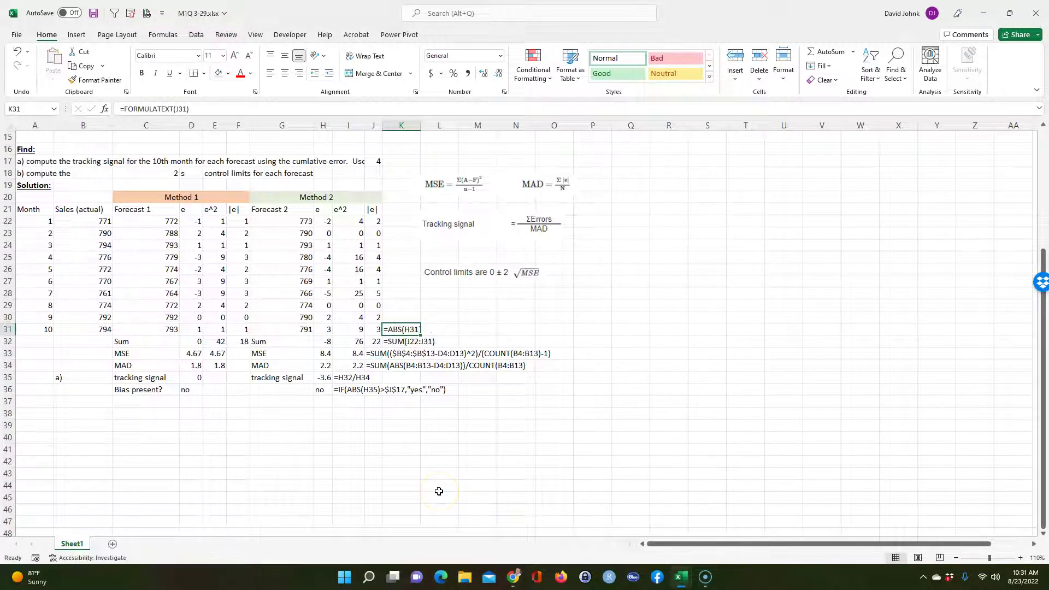
# Review the last squared-error formula and select Method 1's answer labels
pyautogui.click(401, 461)
pyautogui.click(350, 329)
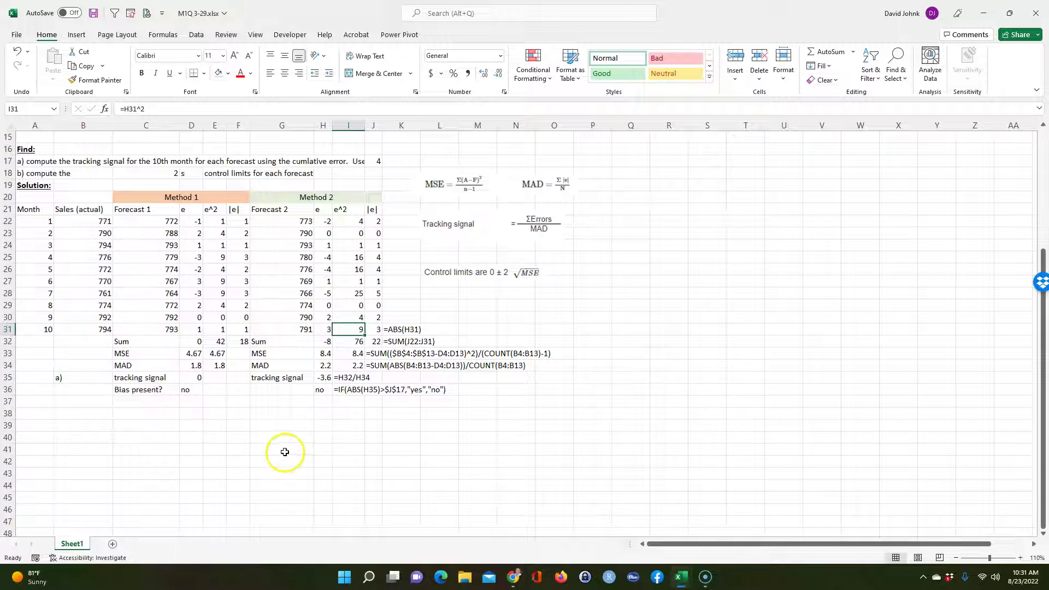
pyautogui.moveTo(65, 376); pyautogui.dragTo(166, 363)
# Shade B35:D36 and G35:H36, the tracking signal and bias answers, yellow
pyautogui.press('Escape')
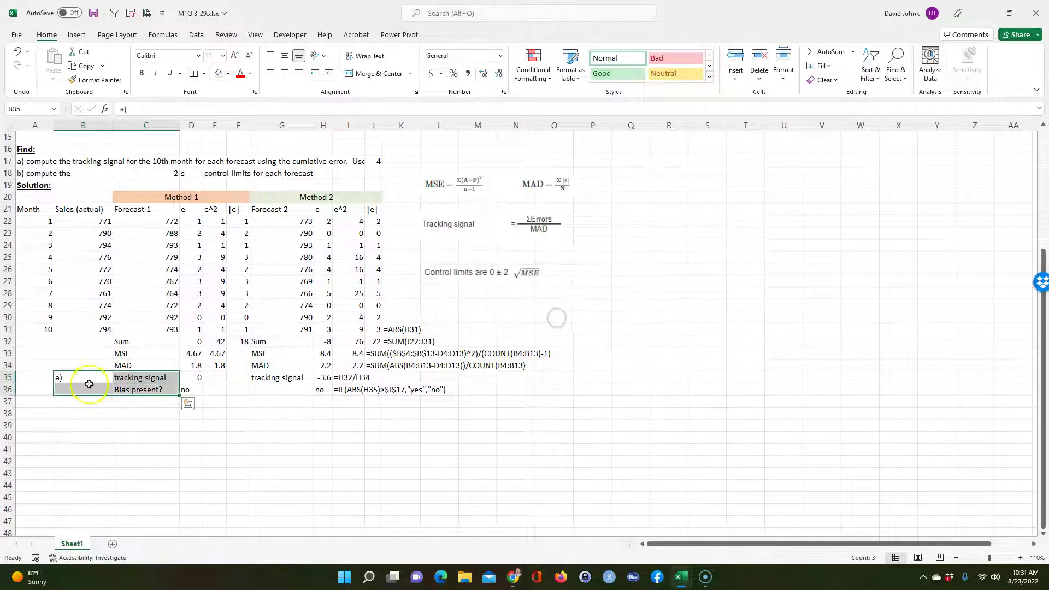
pyautogui.click(107, 422)
pyautogui.moveTo(82, 377); pyautogui.dragTo(190, 376)
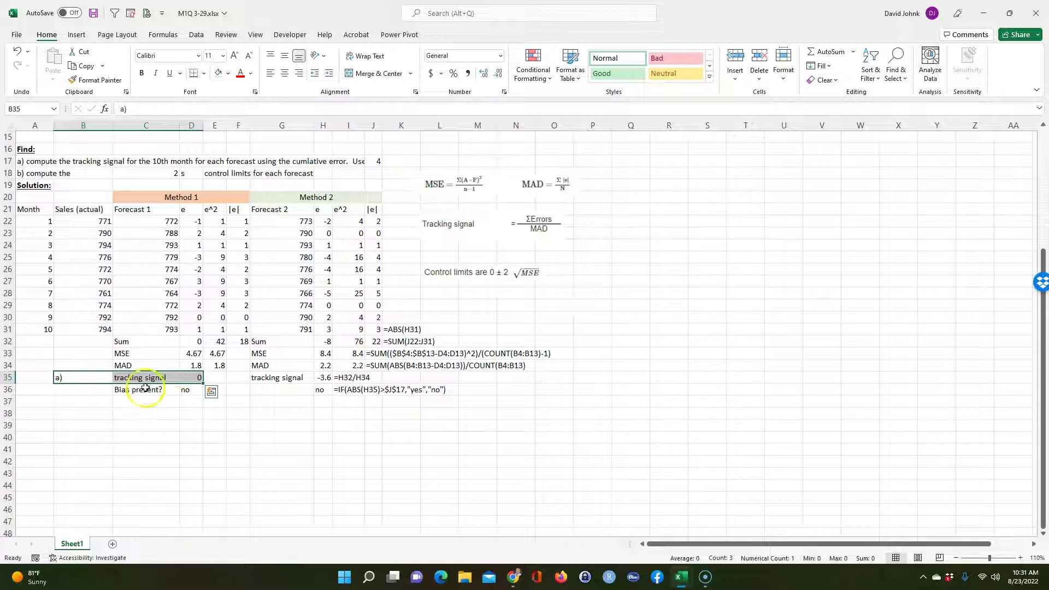
pyautogui.moveTo(142, 389); pyautogui.dragTo(191, 389)
pyautogui.moveTo(262, 377); pyautogui.dragTo(324, 377)
pyautogui.keyDown('ctrl'); pyautogui.click(326, 392); pyautogui.keyUp('ctrl')
pyautogui.keyDown('ctrl'); pyautogui.click(292, 389); pyautogui.keyUp('ctrl')
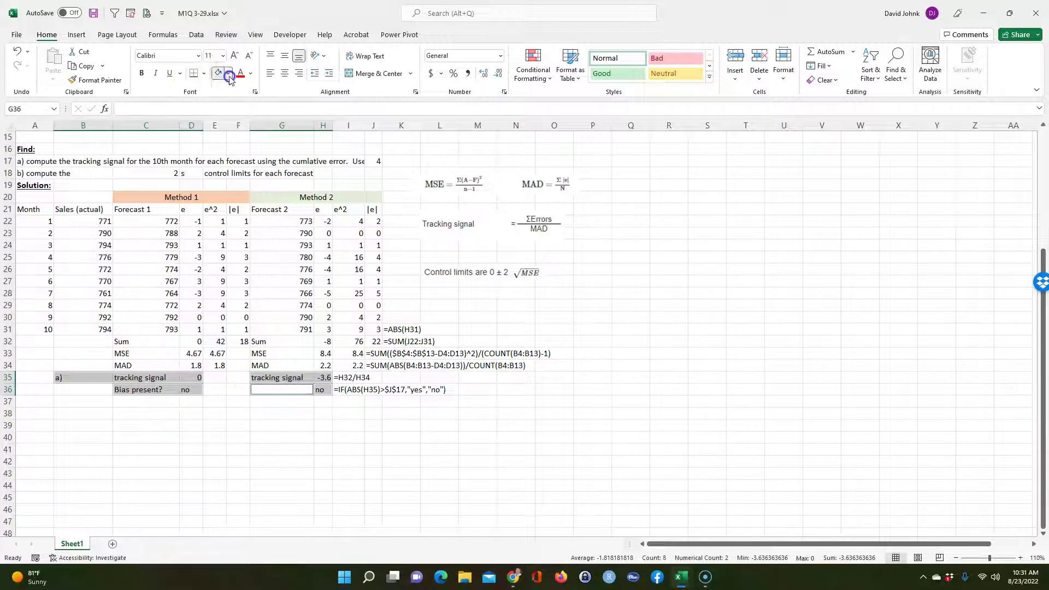
pyautogui.click(228, 73)
pyautogui.click(243, 175)
# Link G36 to the 'Bias present?' label with =C36
pyautogui.click(290, 408)
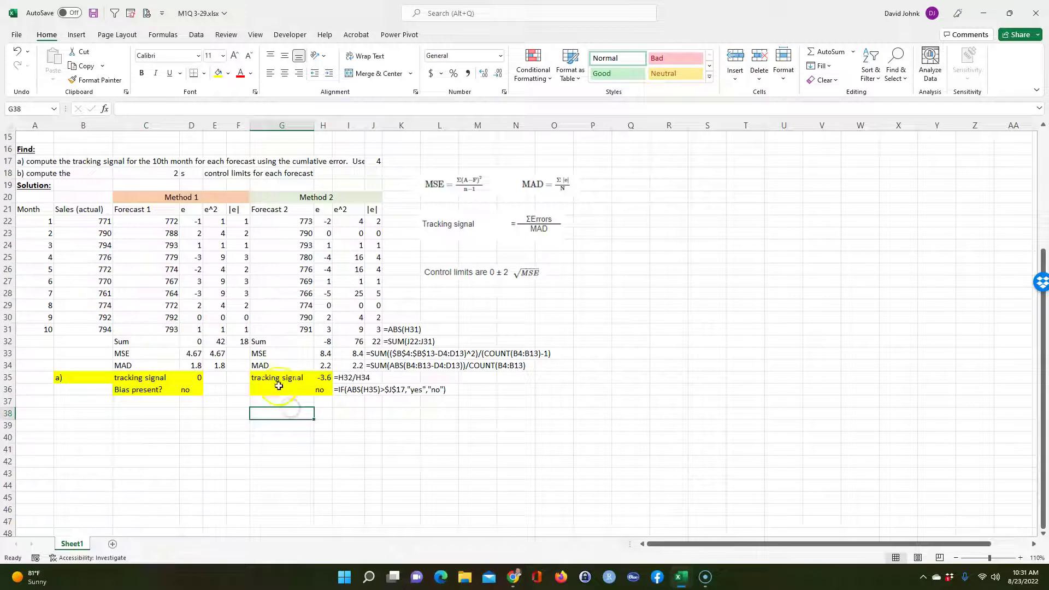
pyautogui.click(278, 391)
pyautogui.write('=')
pyautogui.click(151, 389)
pyautogui.press('Return')
pyautogui.click(189, 484)
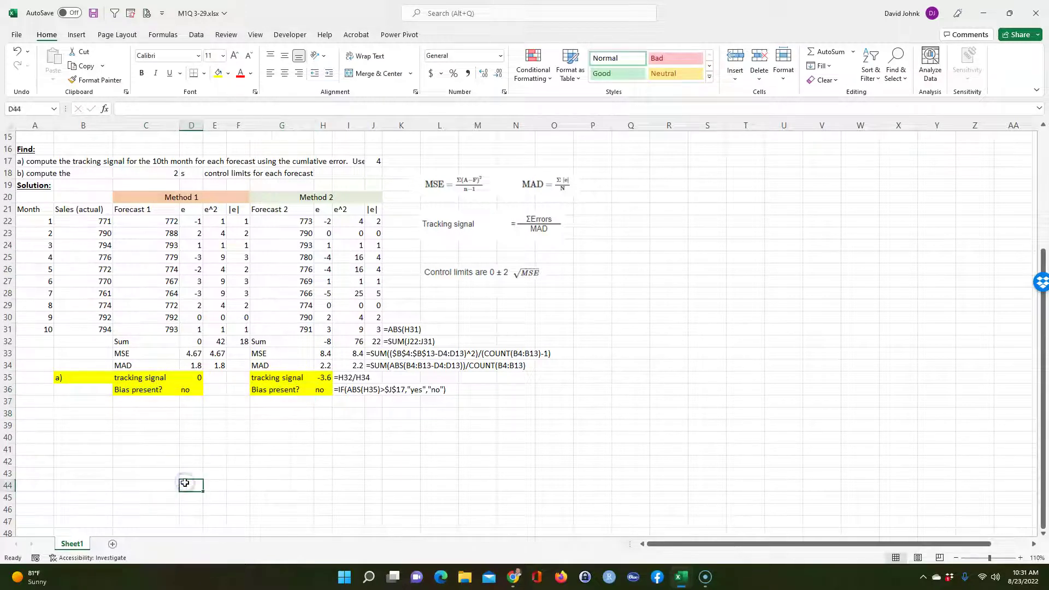
pyautogui.click(82, 403)
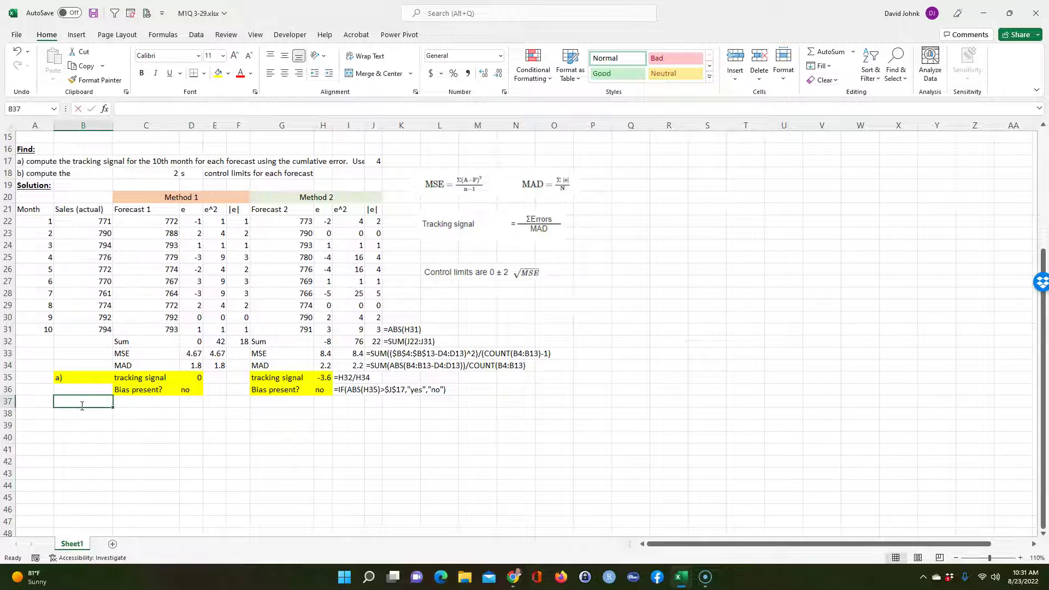
# Enter the part b) label and paste the yellow label cell into C37 for 'control limits +/-'
pyautogui.write('b')
pyautogui.press('Tab')
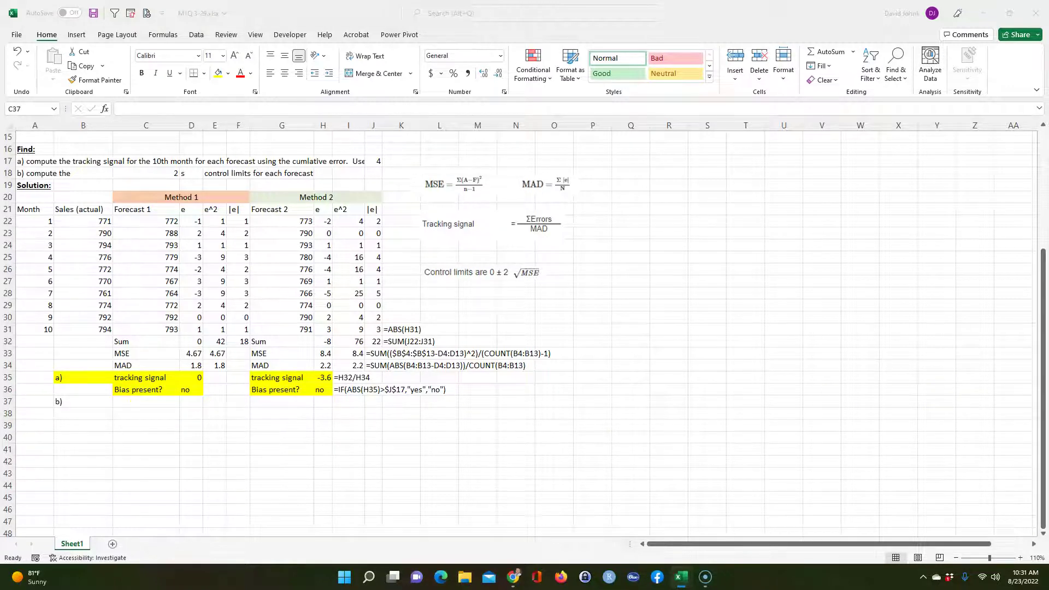
pyautogui.click(152, 402)
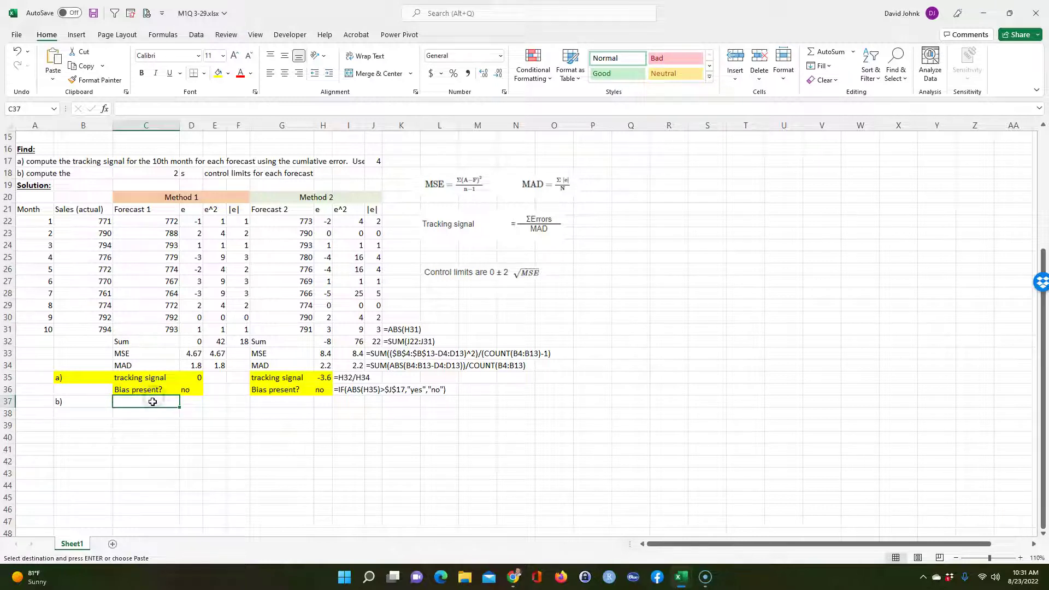
pyautogui.hotkey('ctrl', 'v')
# Enter Method 1's control limit =C18*SQRT(D33) in D37, giving 4.32, and copy it
pyautogui.click(189, 403)
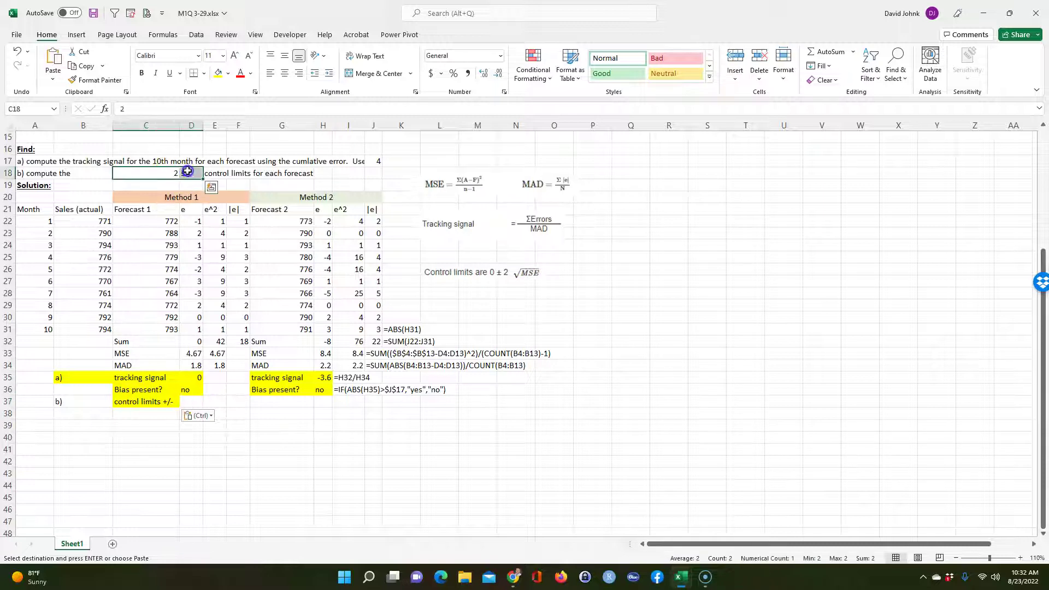
pyautogui.click(187, 172)
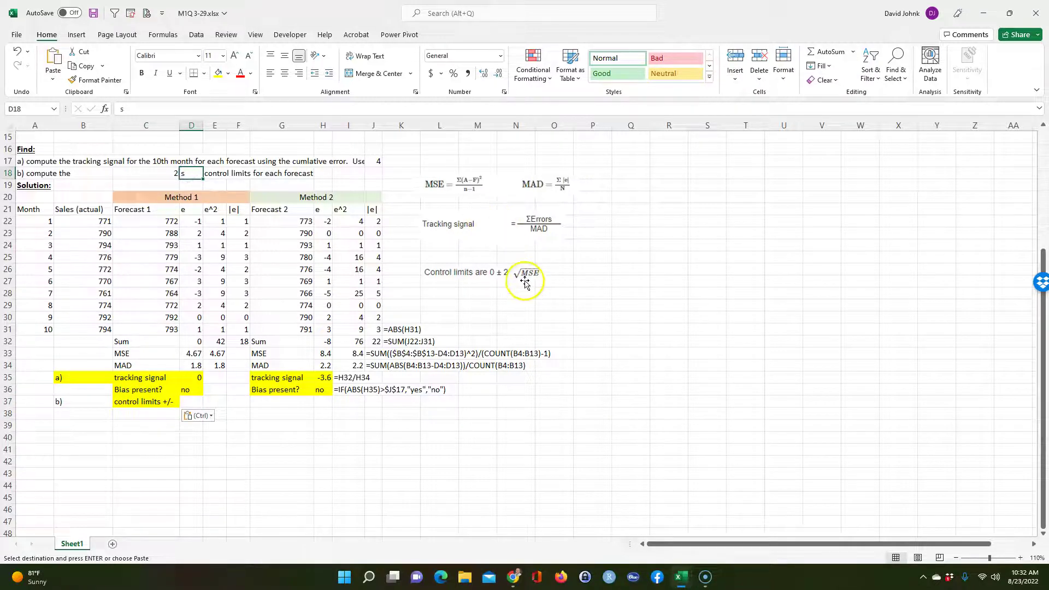
pyautogui.click(196, 399)
pyautogui.write('=')
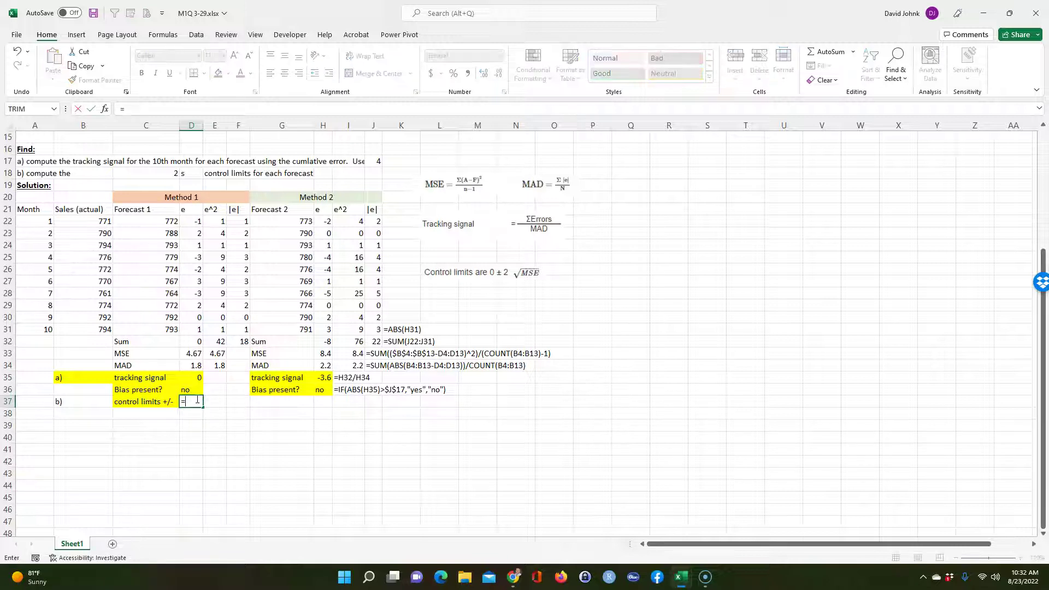
pyautogui.click(155, 178)
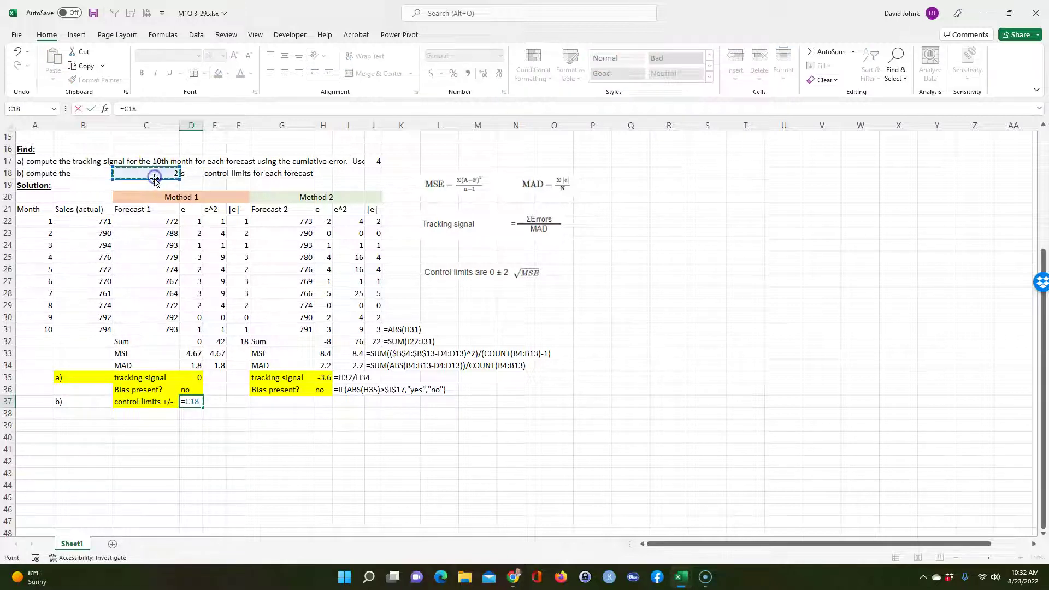
pyautogui.write('*sqrt(')
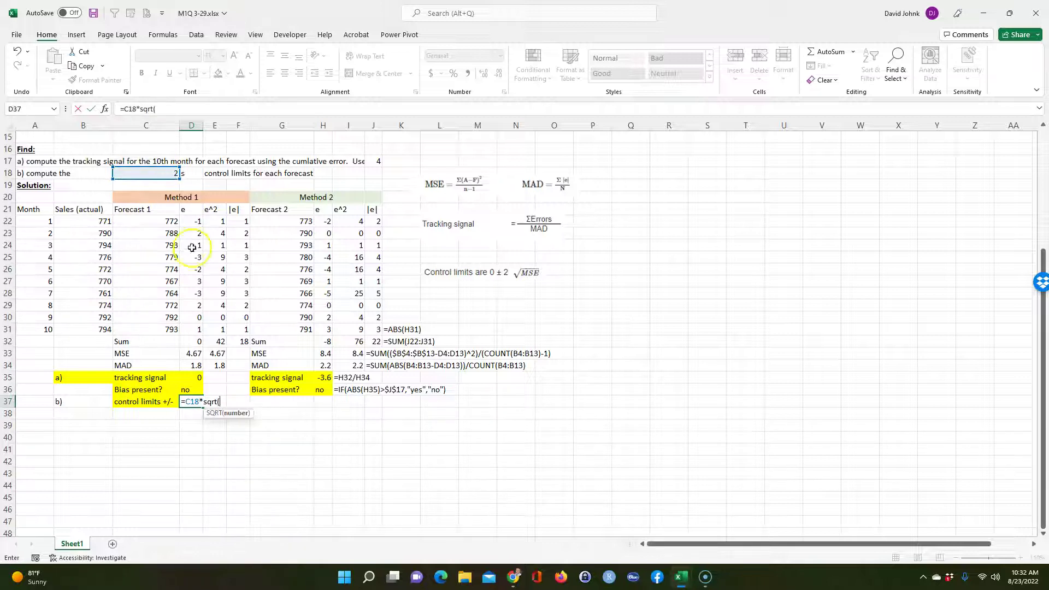
pyautogui.click(194, 355)
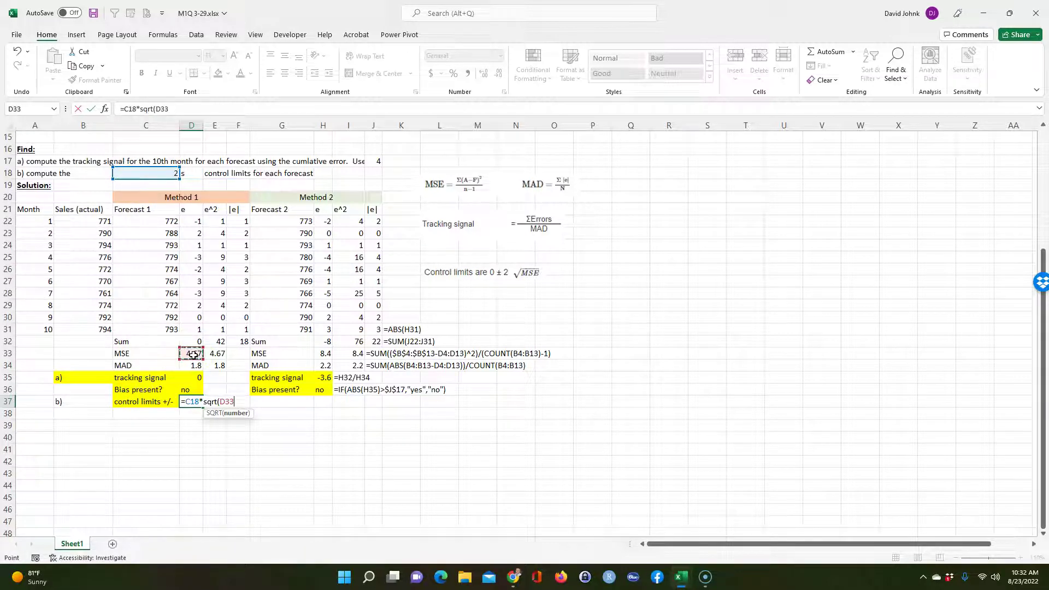
pyautogui.write(')')
pyautogui.press('Return')
pyautogui.click(195, 402)
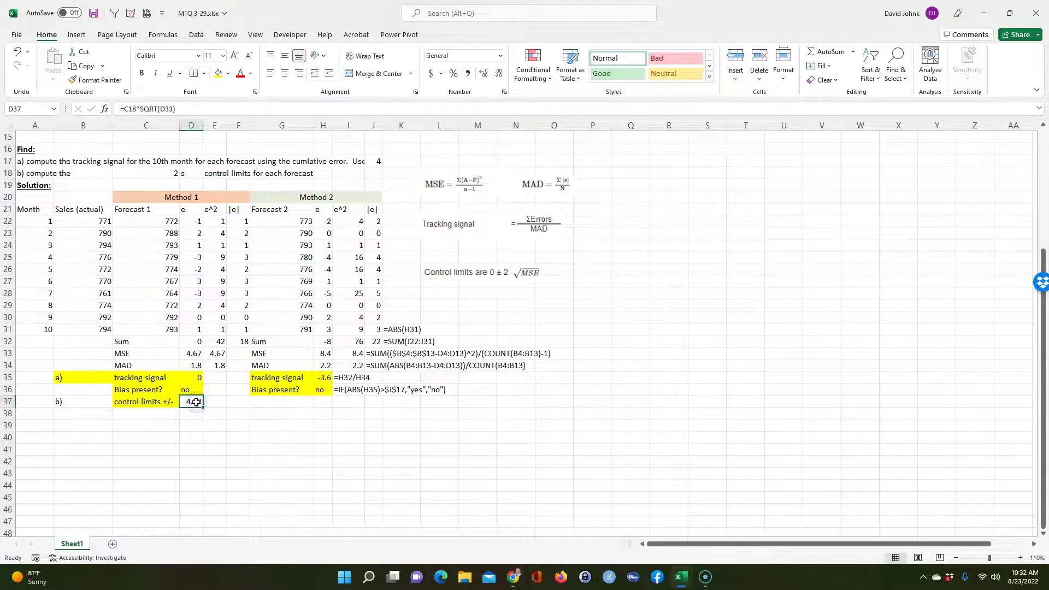
pyautogui.hotkey('ctrl', 'c')
# Copy C37:D37 to G37:H37 and set H37 to =C18*SQRT(H33), giving 5.8
pyautogui.click(323, 402)
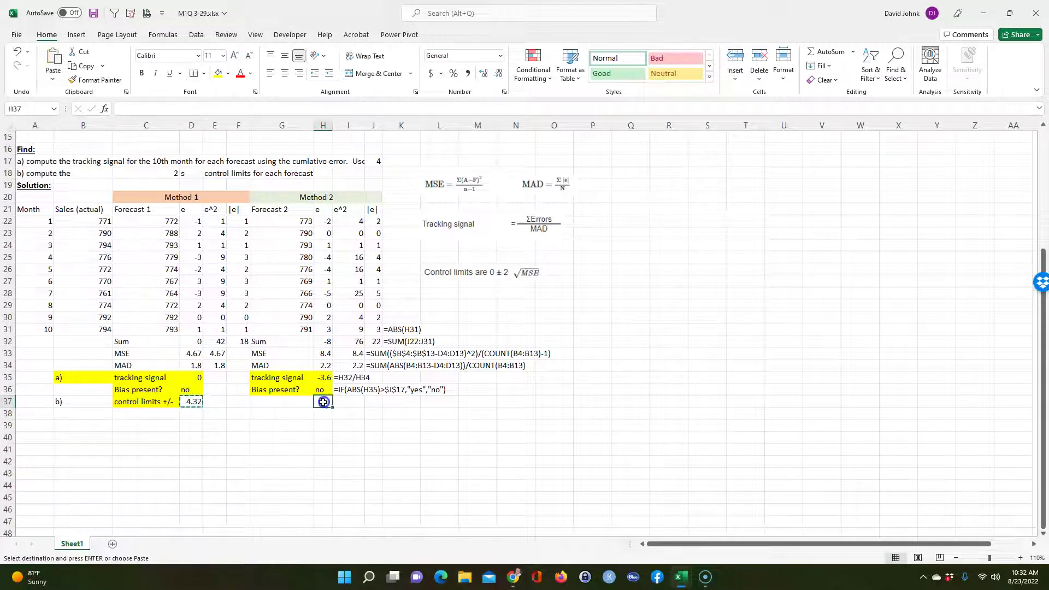
pyautogui.press('Escape')
pyautogui.moveTo(141, 402); pyautogui.dragTo(184, 403)
pyautogui.hotkey('ctrl', 'c')
pyautogui.click(257, 403)
pyautogui.hotkey('ctrl', 'v')
pyautogui.click(323, 402)
pyautogui.doubleClick(324, 402)
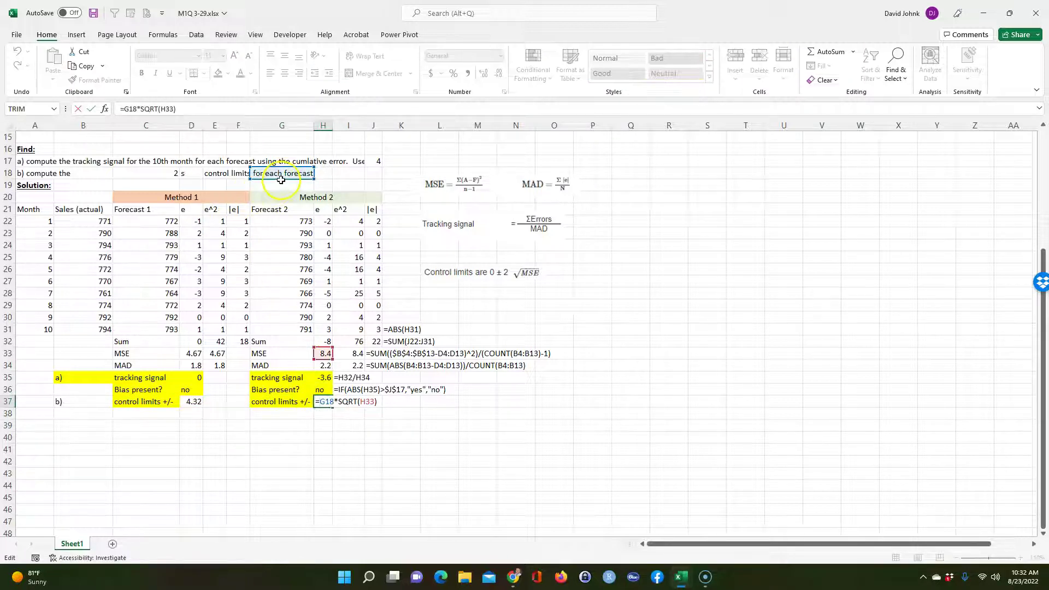
pyautogui.moveTo(280, 179); pyautogui.dragTo(170, 174)
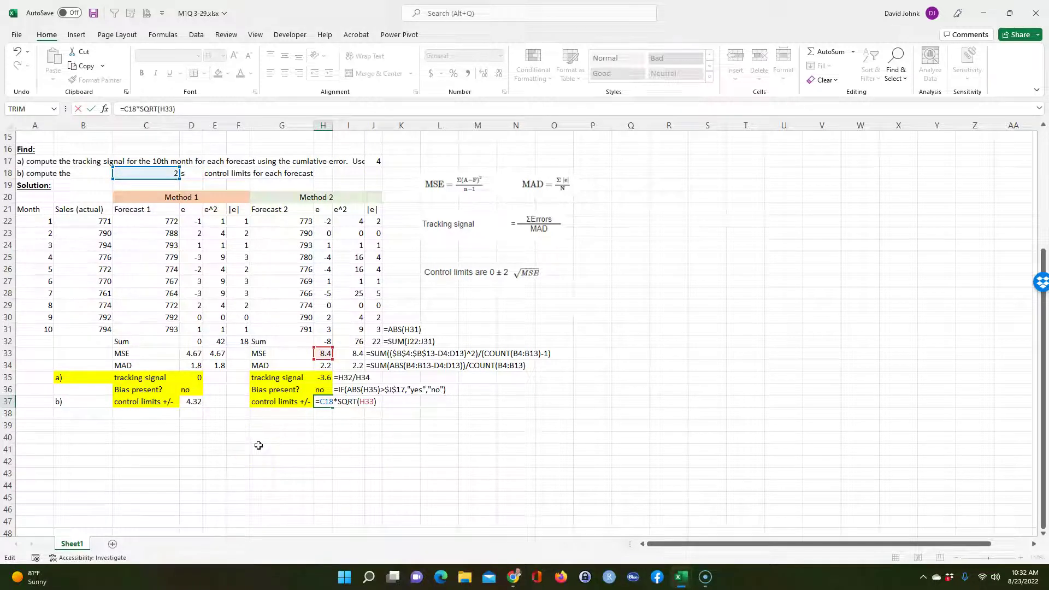
pyautogui.press('Return')
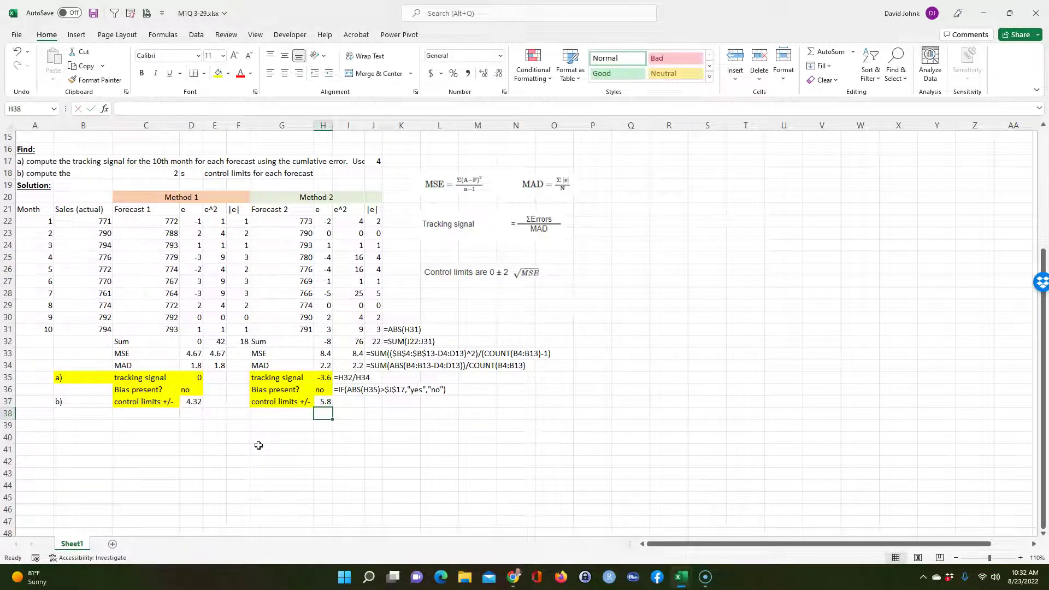
# Fill the b) label and both control limits (B37, D37, H37) yellow
pyautogui.click(85, 400)
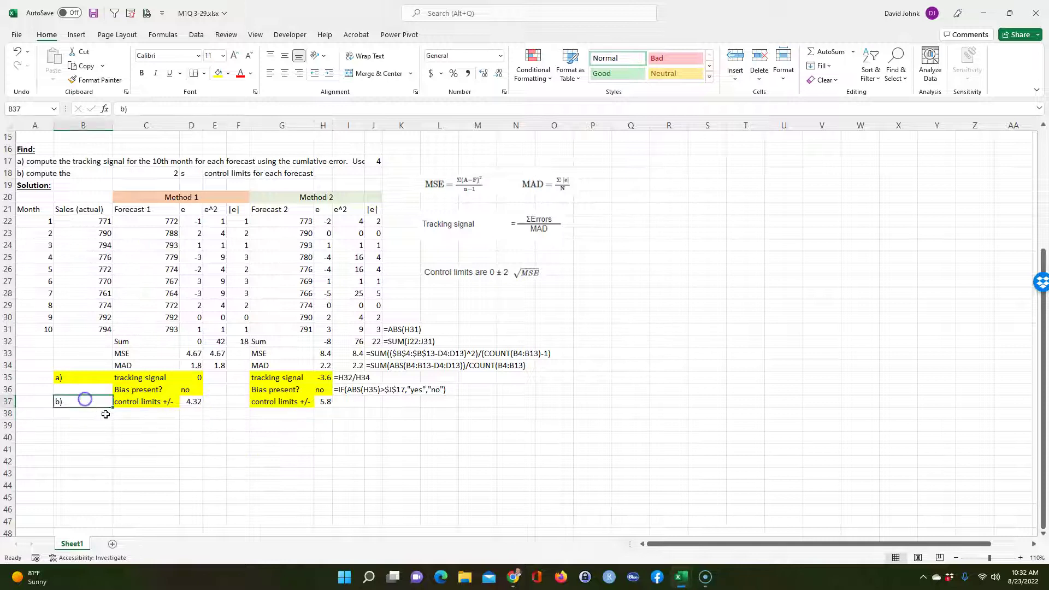
pyautogui.keyDown('ctrl'); pyautogui.click(191, 402); pyautogui.keyUp('ctrl')
pyautogui.keyDown('ctrl'); pyautogui.click(324, 400); pyautogui.keyUp('ctrl')
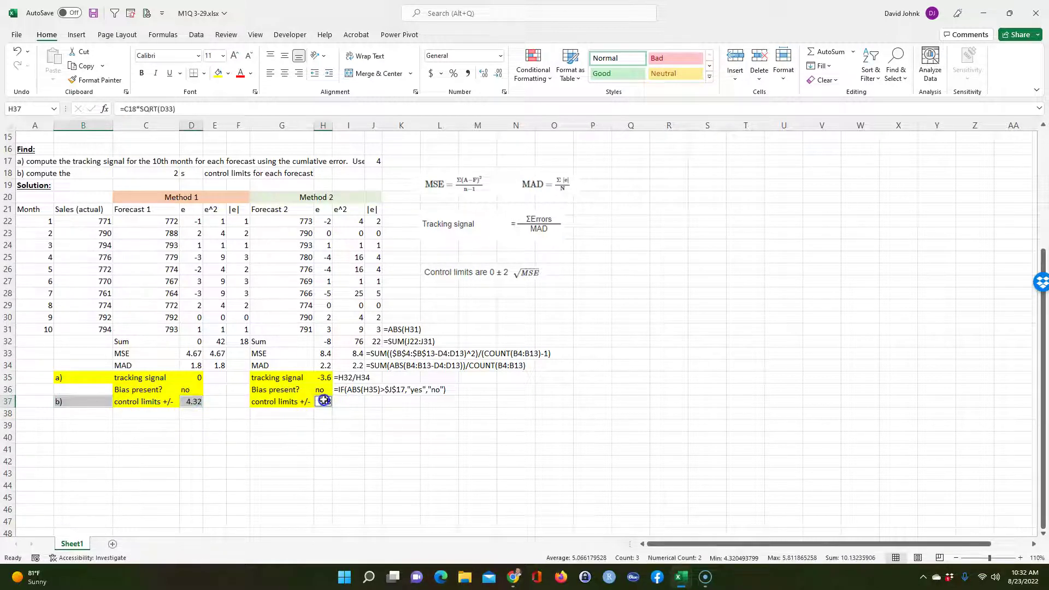
pyautogui.click(217, 73)
pyautogui.click(298, 451)
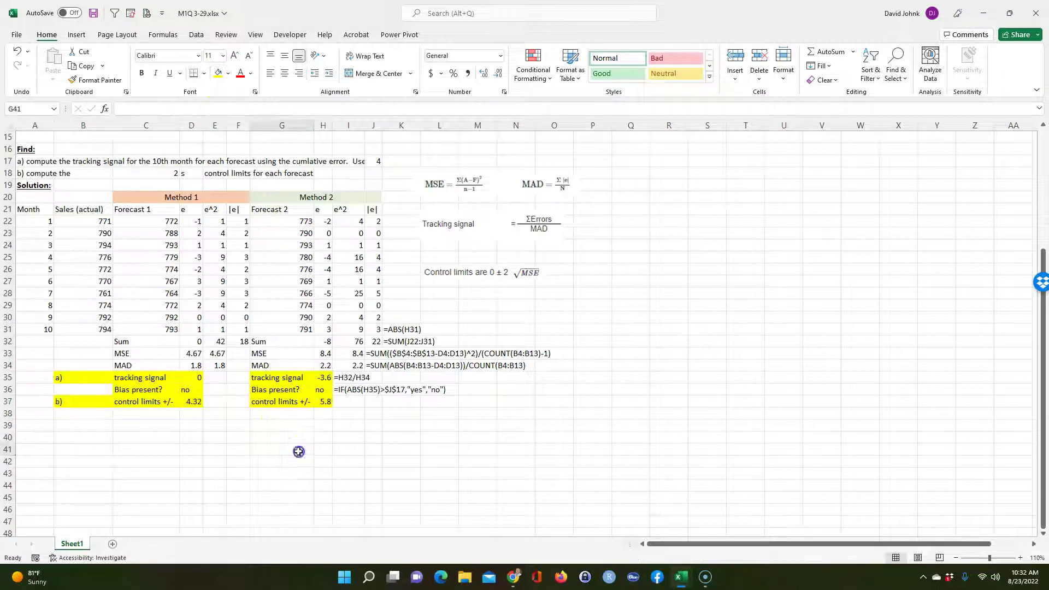
# Extend the formula-text display from I36 down to I37
pyautogui.click(352, 392)
pyautogui.moveTo(364, 397); pyautogui.dragTo(361, 408)
pyautogui.click(338, 447)
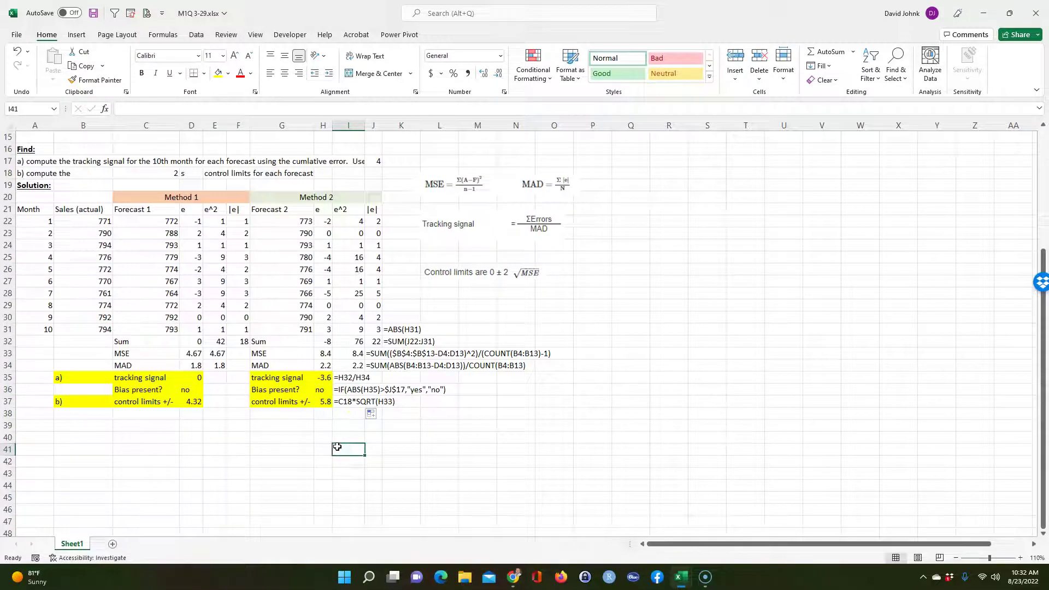
# Delete the two blank rows between the given data and Find:
pyautogui.scroll(5, 337, 447)
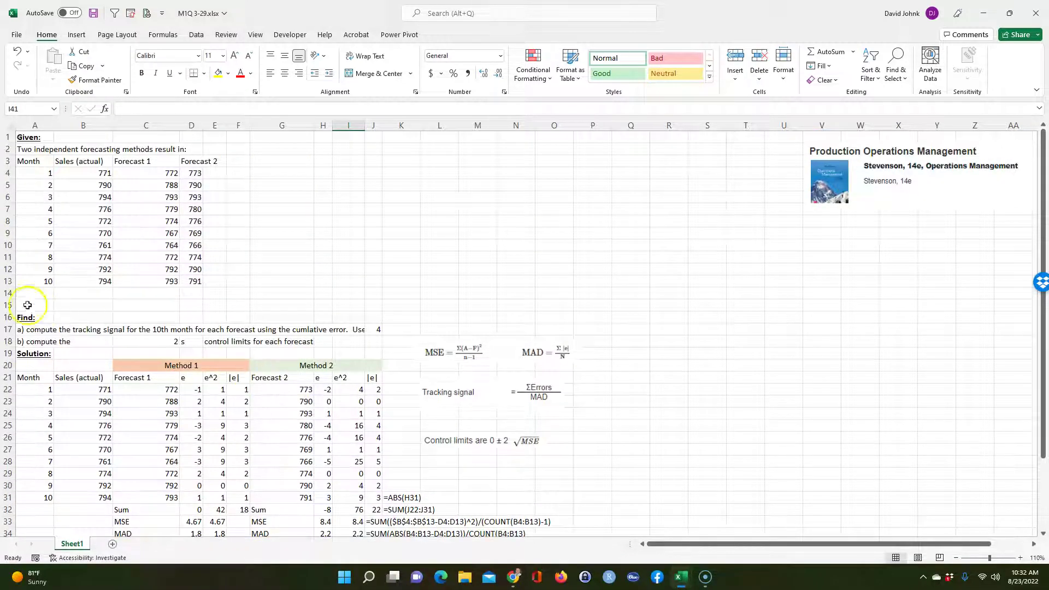
pyautogui.moveTo(9, 287); pyautogui.dragTo(8, 298)
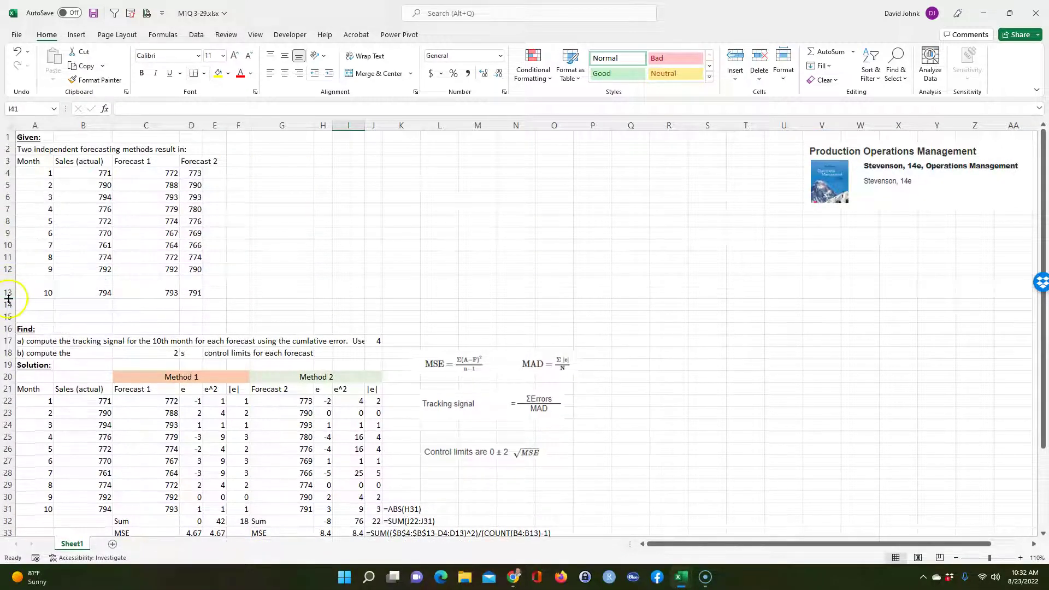
pyautogui.doubleClick(8, 299)
pyautogui.click(6, 295)
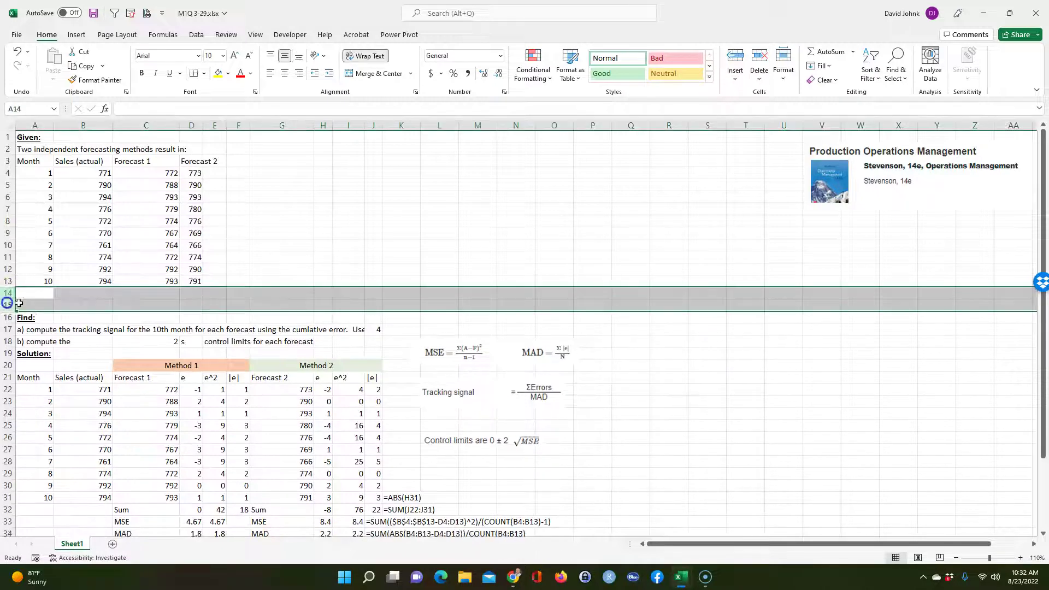
pyautogui.rightClick(49, 303)
pyautogui.click(76, 428)
pyautogui.click(339, 214)
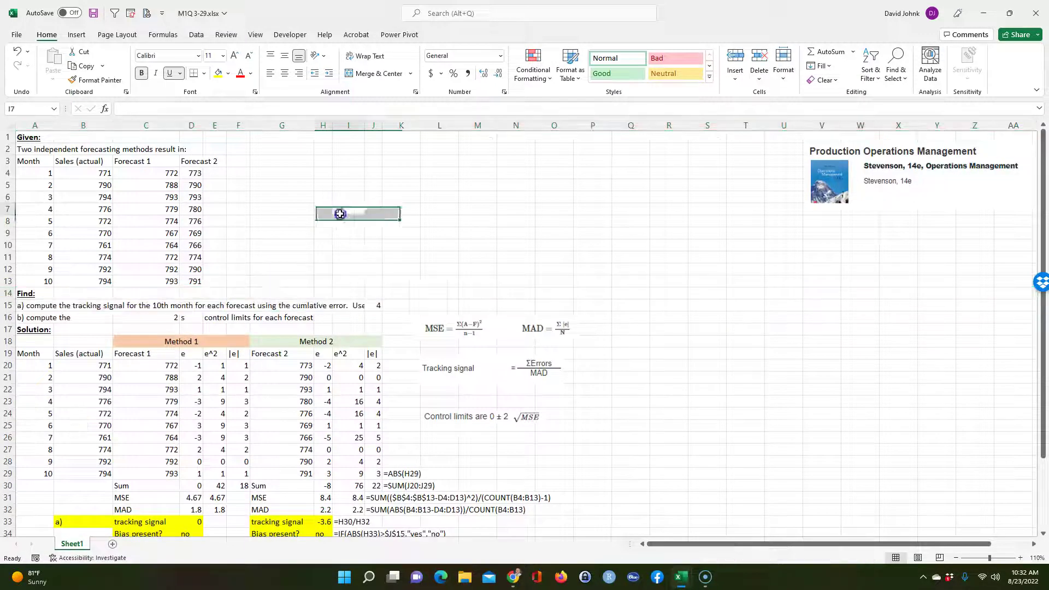
# Widen column I so question a) reads 'Use Action limits of +/- 4' in full
pyautogui.scroll(-1, 468, 355)
pyautogui.scroll(1, 415, 366)
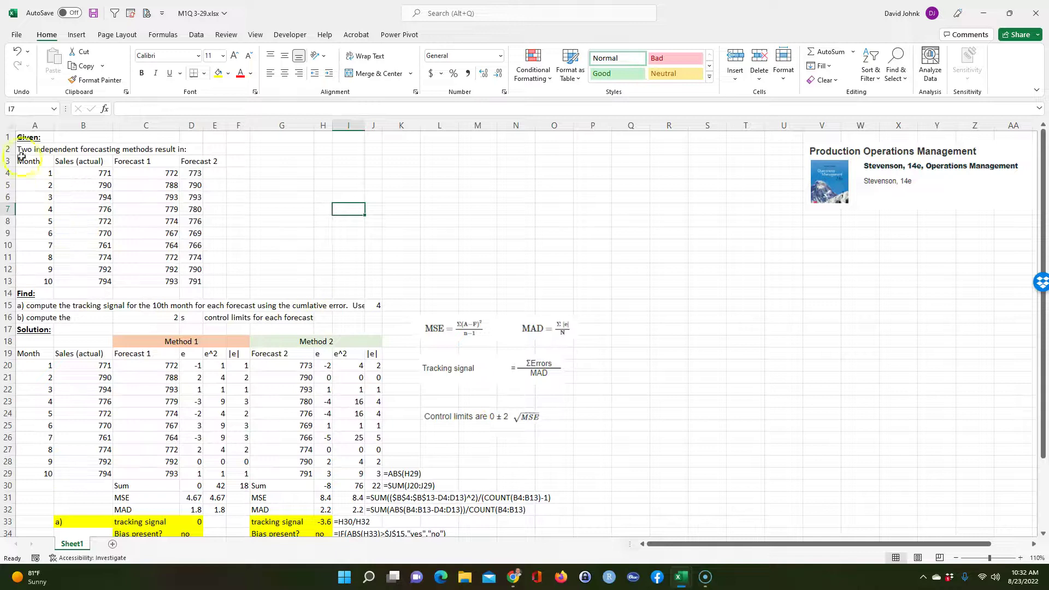
pyautogui.moveTo(22, 157); pyautogui.dragTo(192, 282)
pyautogui.moveTo(25, 294); pyautogui.dragTo(377, 330)
pyautogui.moveTo(368, 121); pyautogui.dragTo(440, 128)
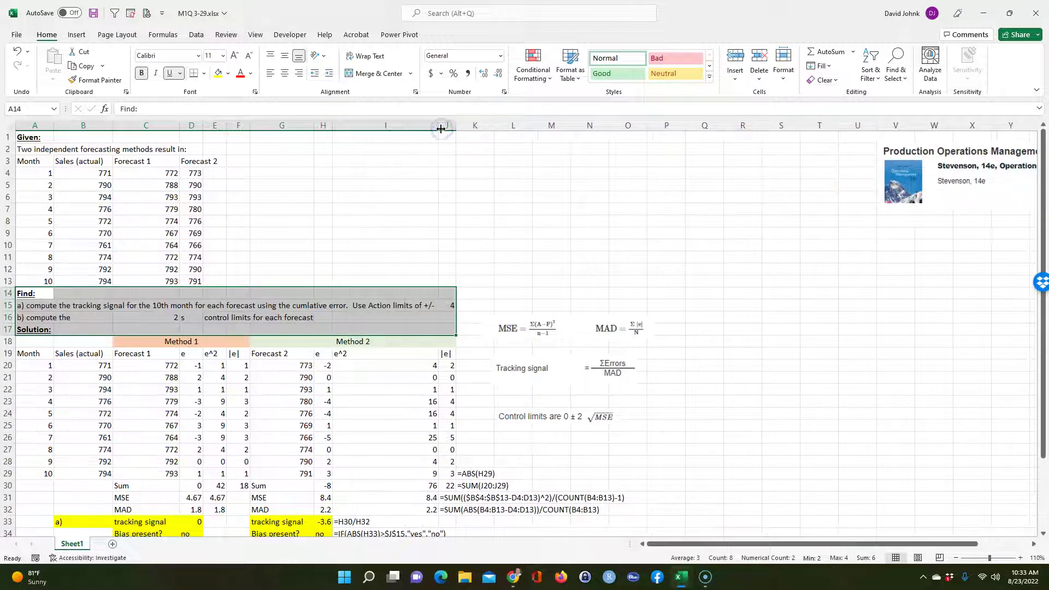
pyautogui.click(705, 378)
pyautogui.scroll(-2, 562, 424)
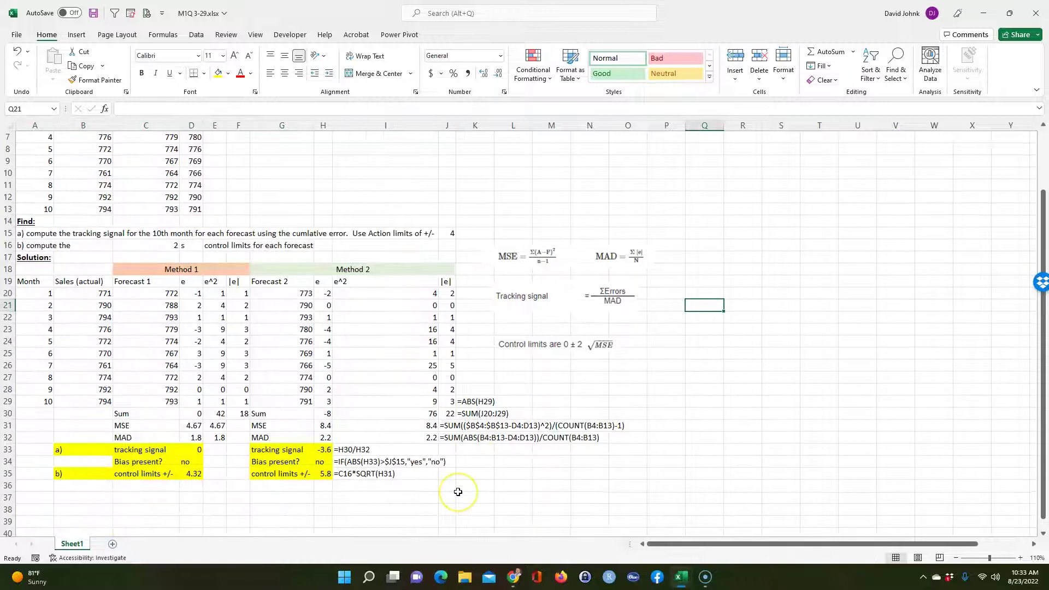
pyautogui.click(527, 257)
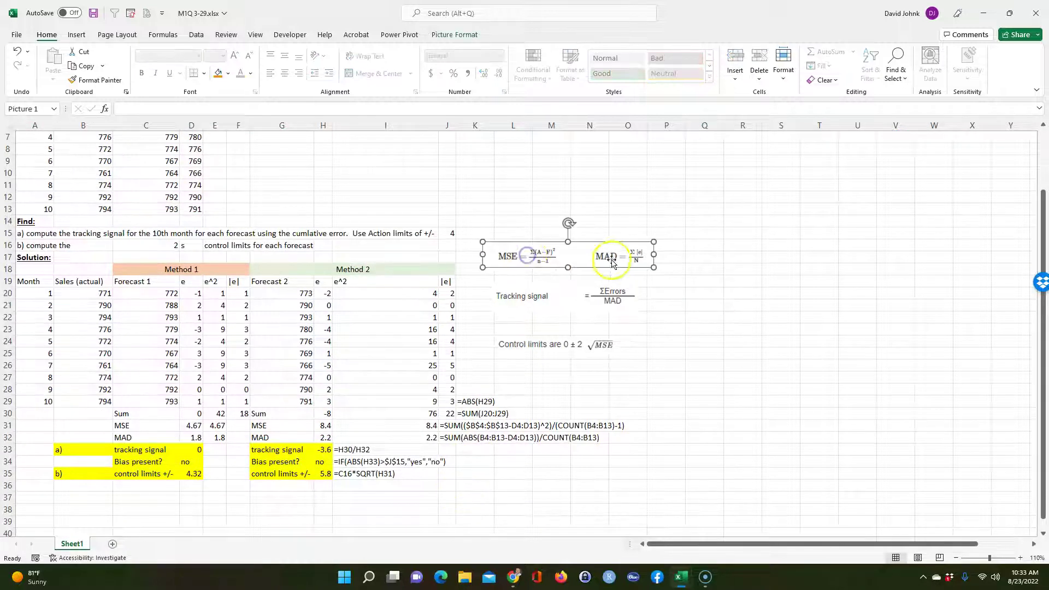
pyautogui.click(590, 295)
pyautogui.click(582, 339)
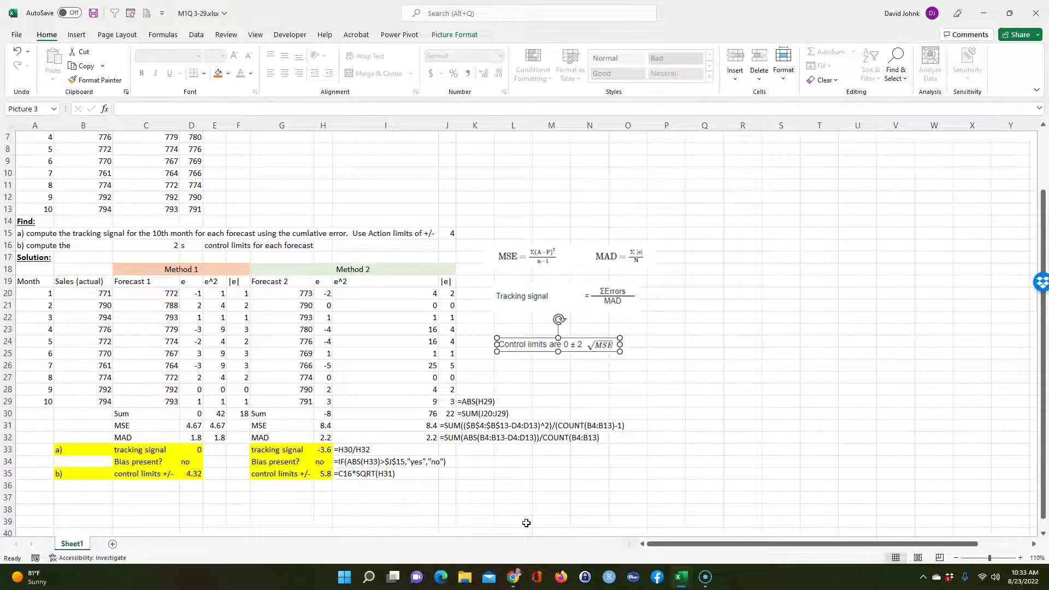
pyautogui.scroll(2, 526, 523)
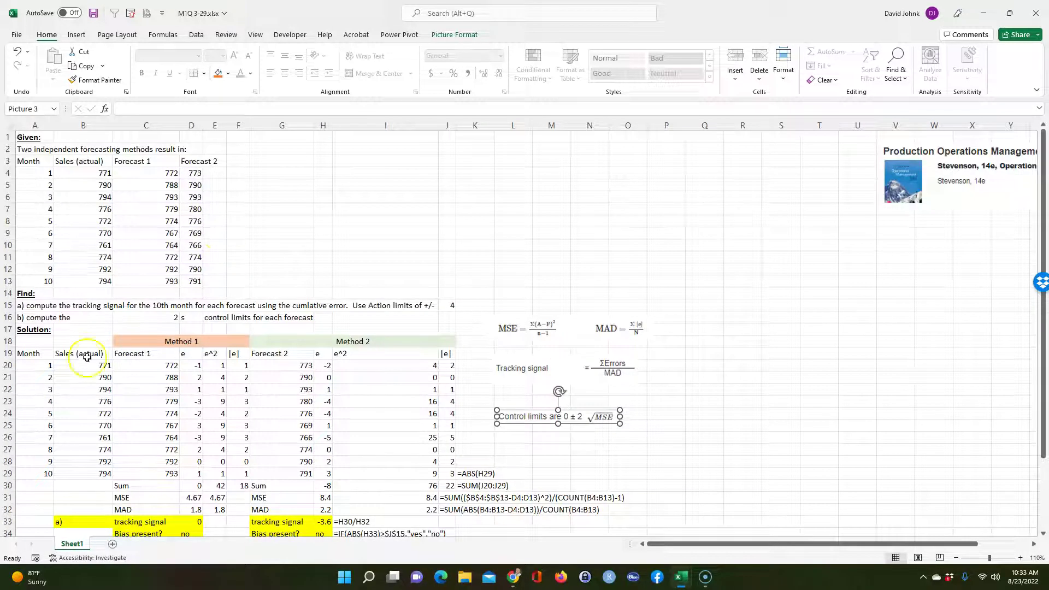